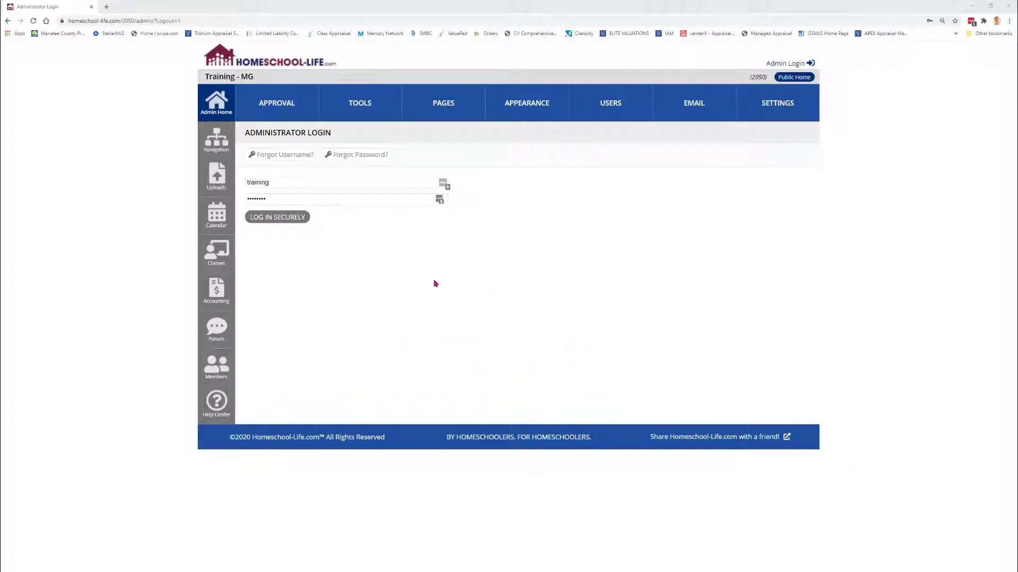
# Log in to the admin site and open the Class Registrations page under Classes
pyautogui.click(270, 217)
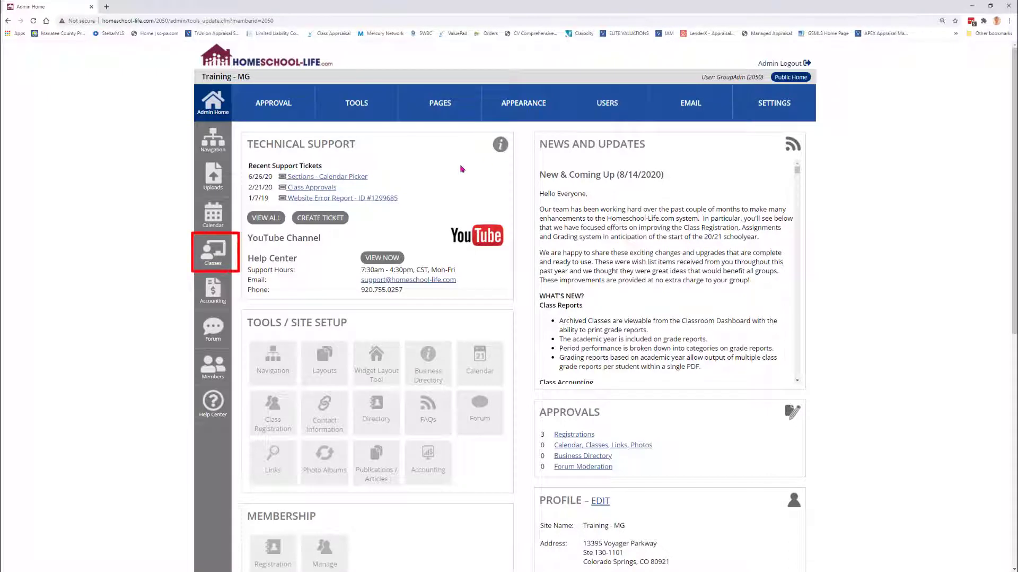
pyautogui.click(212, 249)
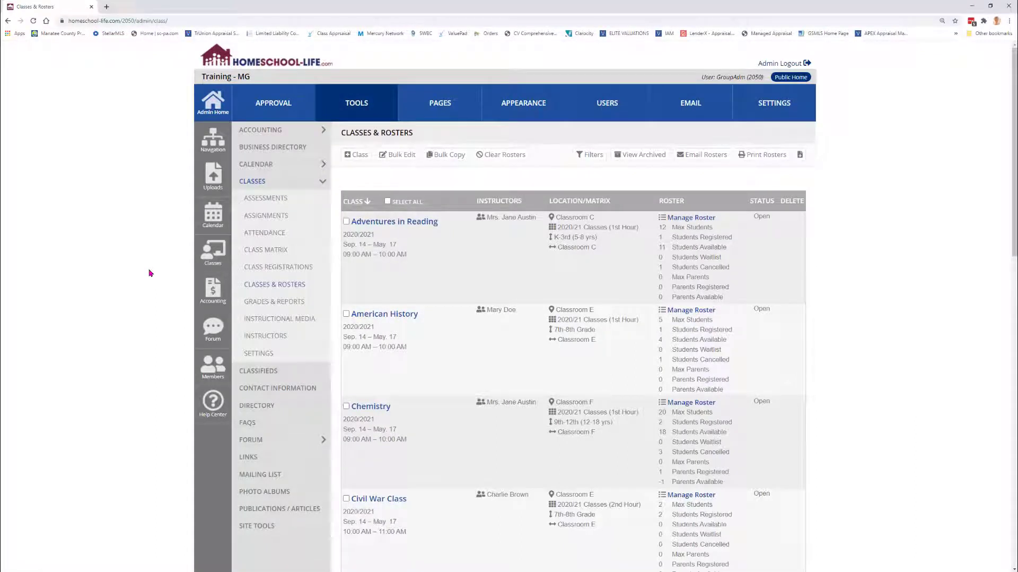
pyautogui.click(298, 271)
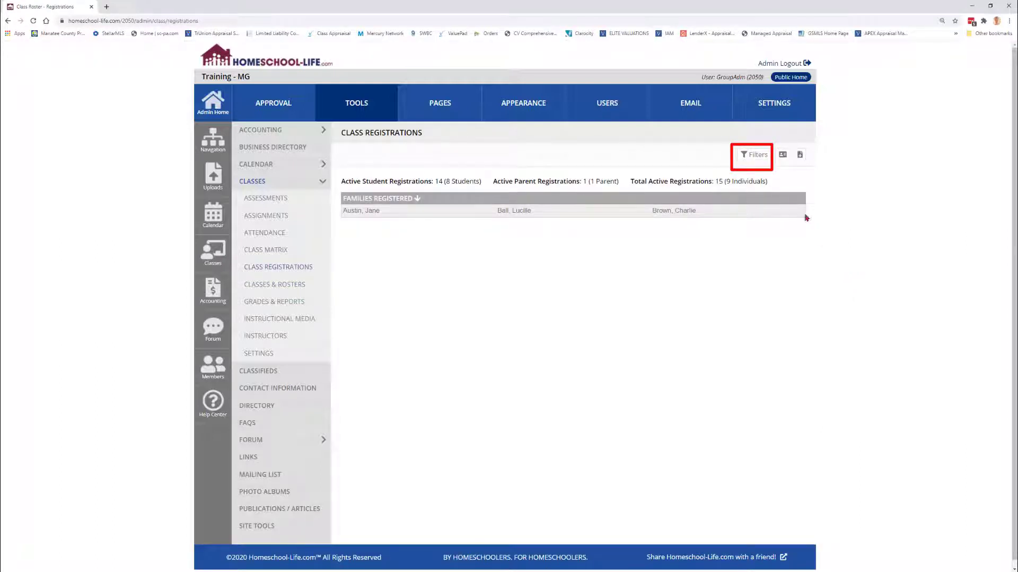
# Filter the class registrations to Registration Type Student and Registration Status Signed Up
pyautogui.click(755, 157)
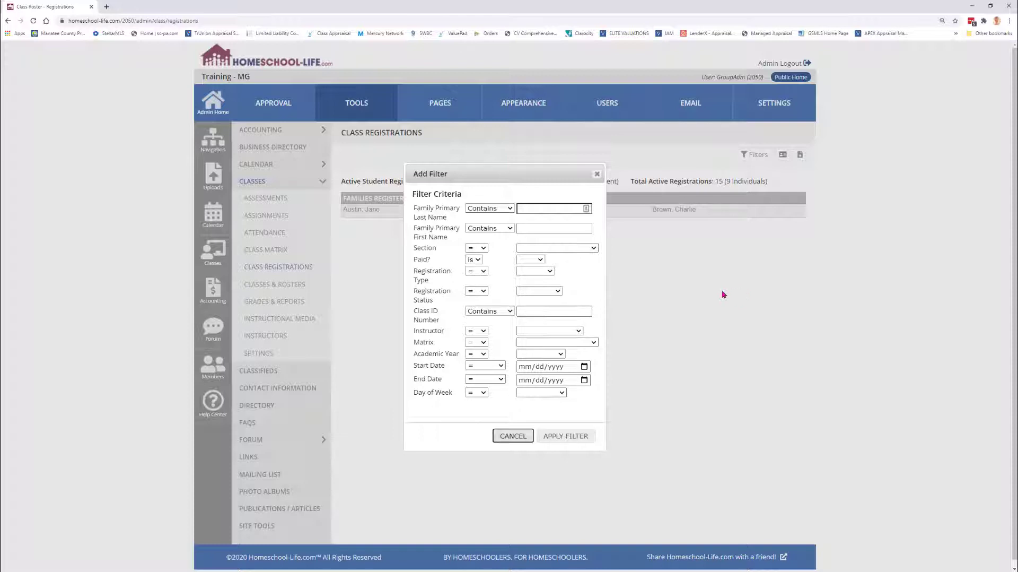
pyautogui.click(549, 271)
pyautogui.click(538, 301)
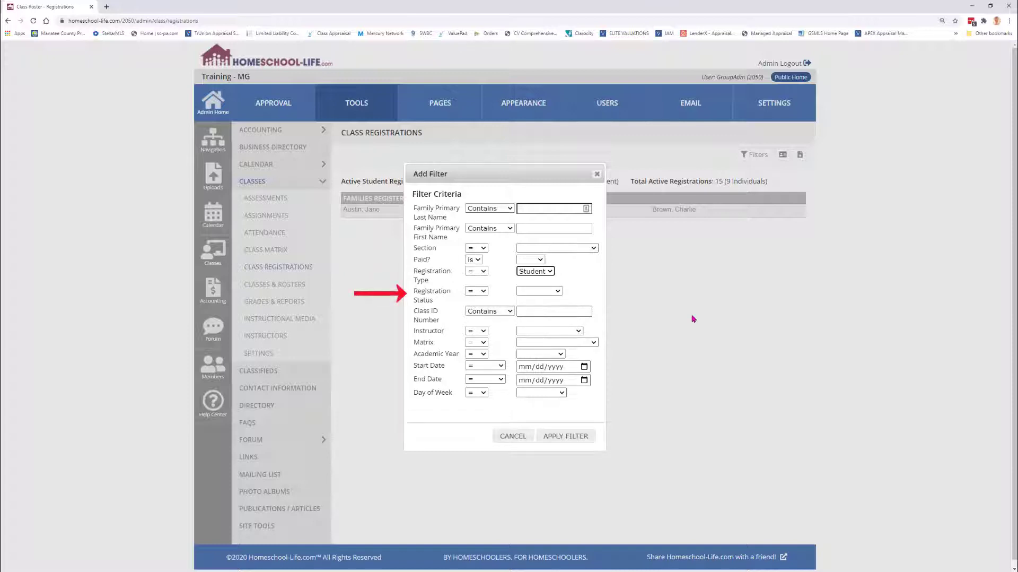
pyautogui.click(558, 291)
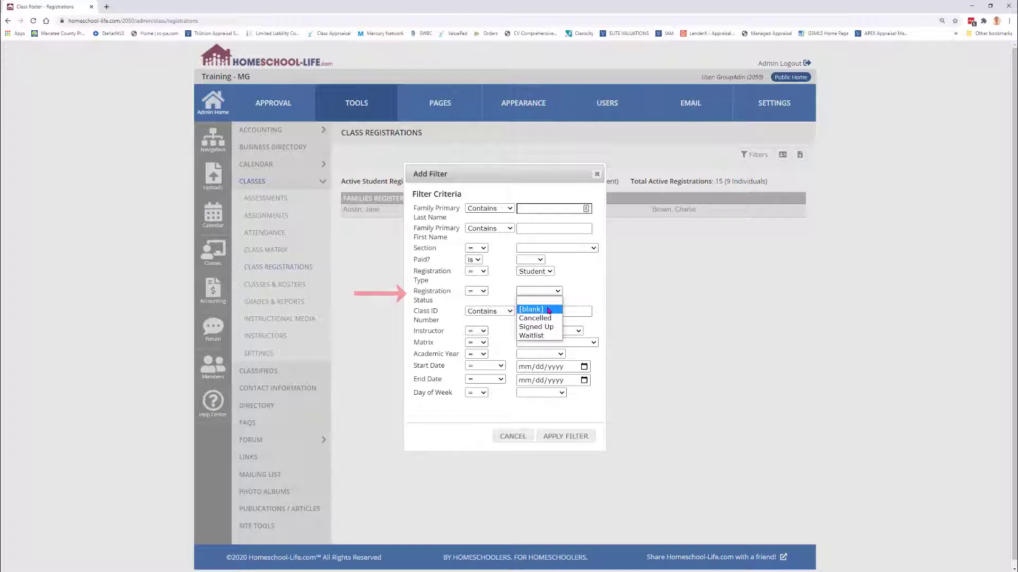
pyautogui.click(548, 327)
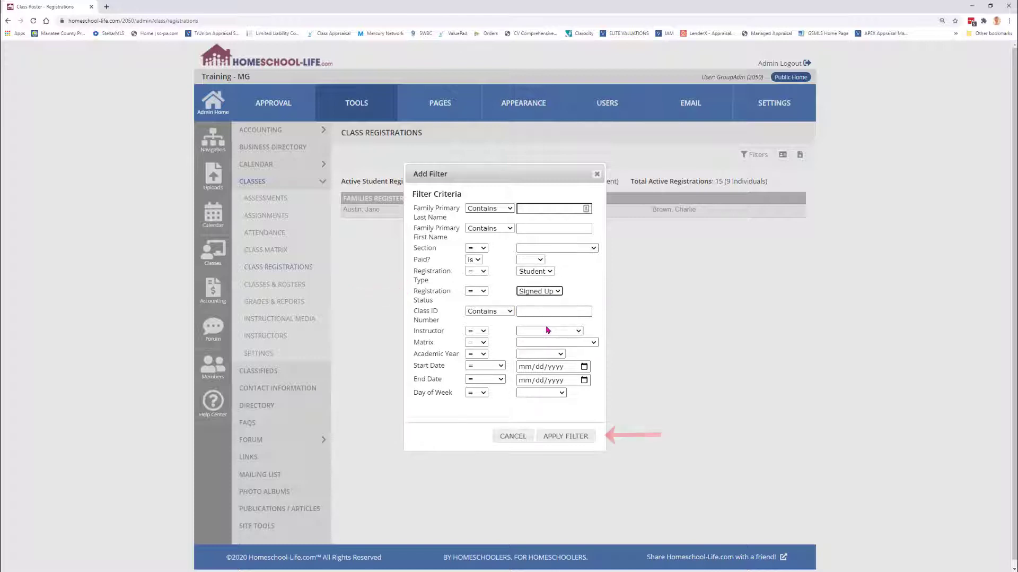
pyautogui.click(564, 435)
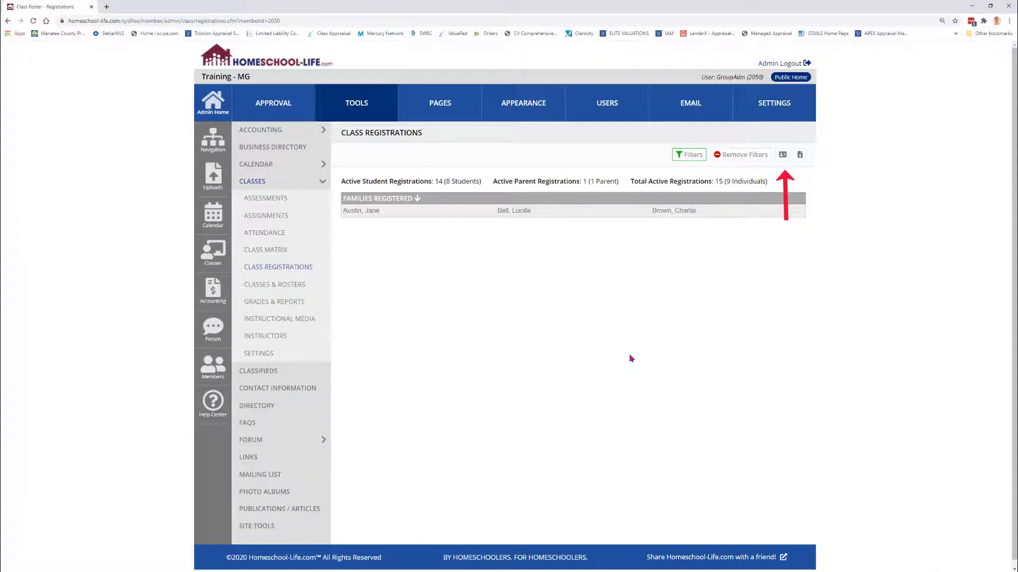
# Export the filtered registrations as a name-tag spreadsheet and autofit all its columns
pyautogui.click(783, 156)
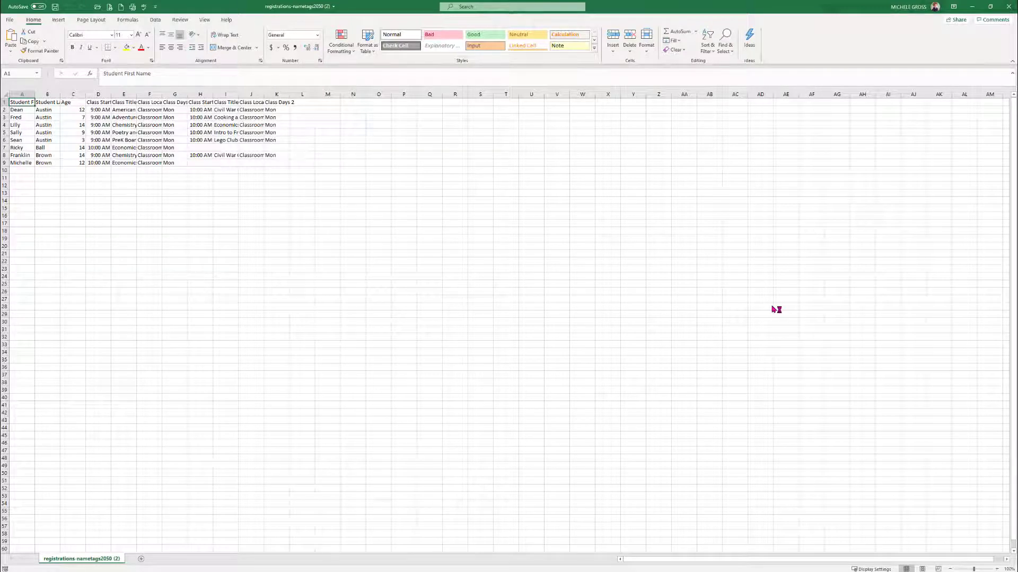
pyautogui.click(3, 94)
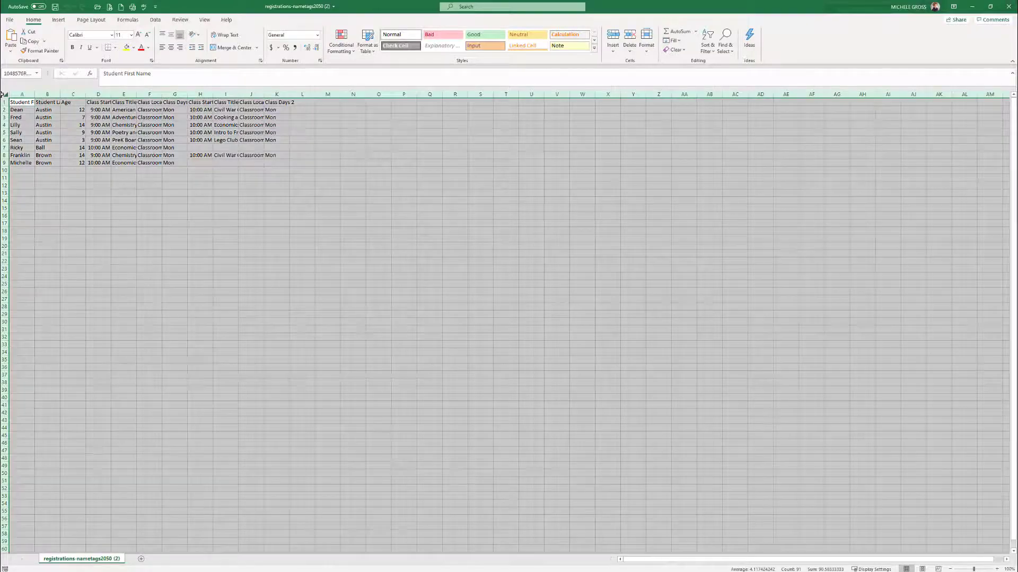
pyautogui.doubleClick(35, 95)
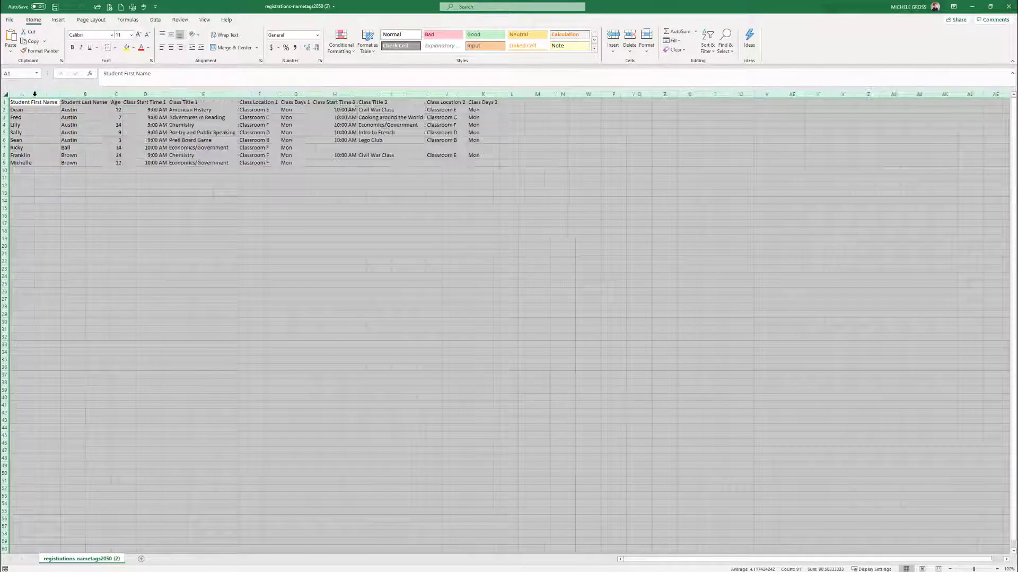
# Insert cells over D7:G7 in Ricky's row, shifting cells right so his 10:00 AM class moves to the second class columns
pyautogui.click(228, 216)
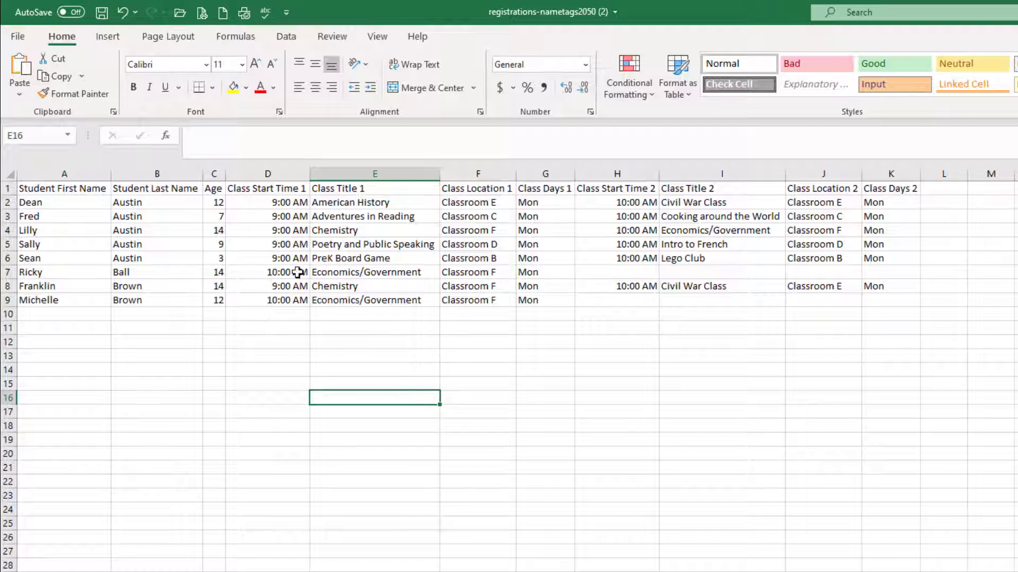
pyautogui.moveTo(281, 271); pyautogui.dragTo(559, 272)
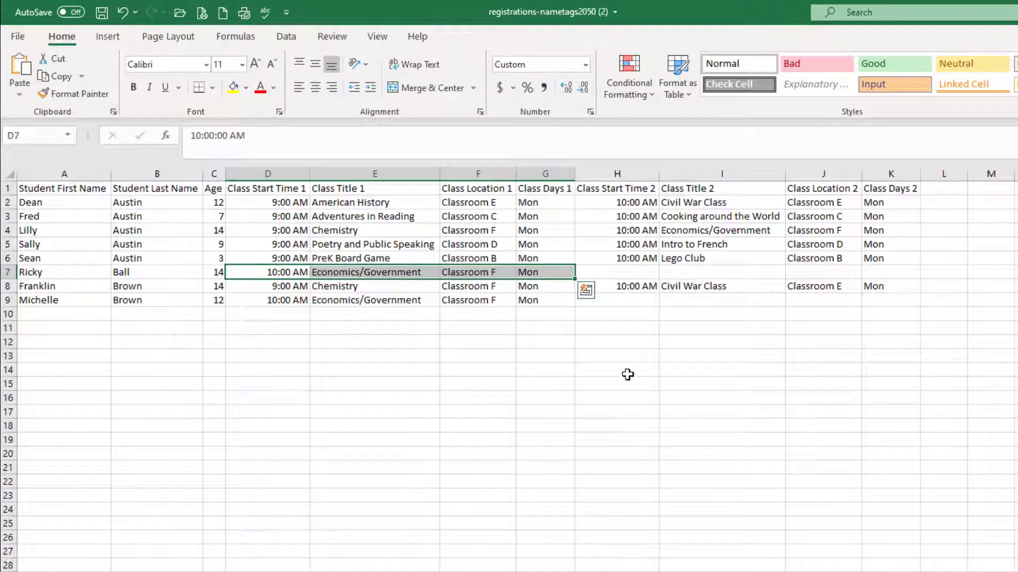
pyautogui.rightClick(281, 272)
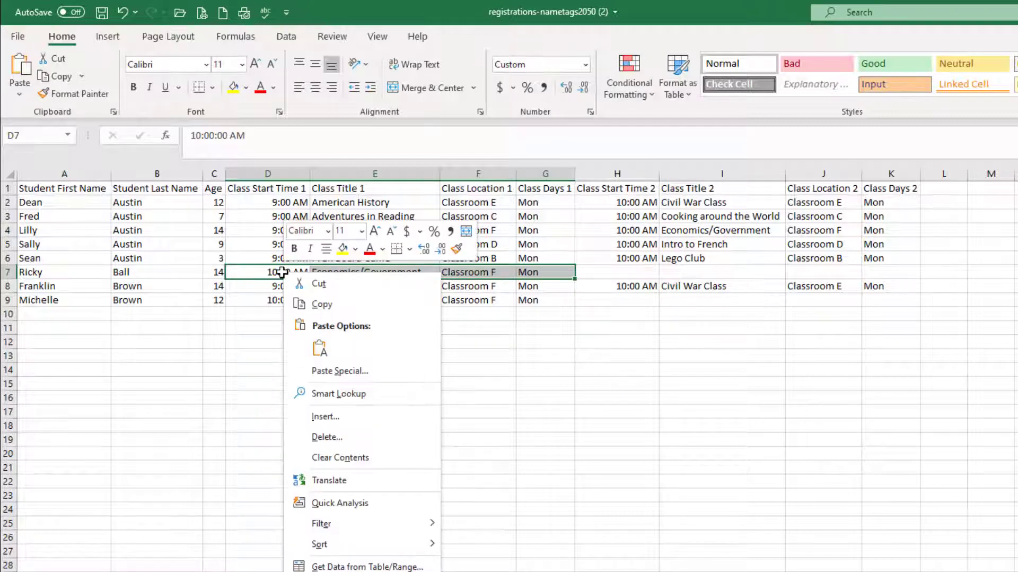
pyautogui.click(321, 415)
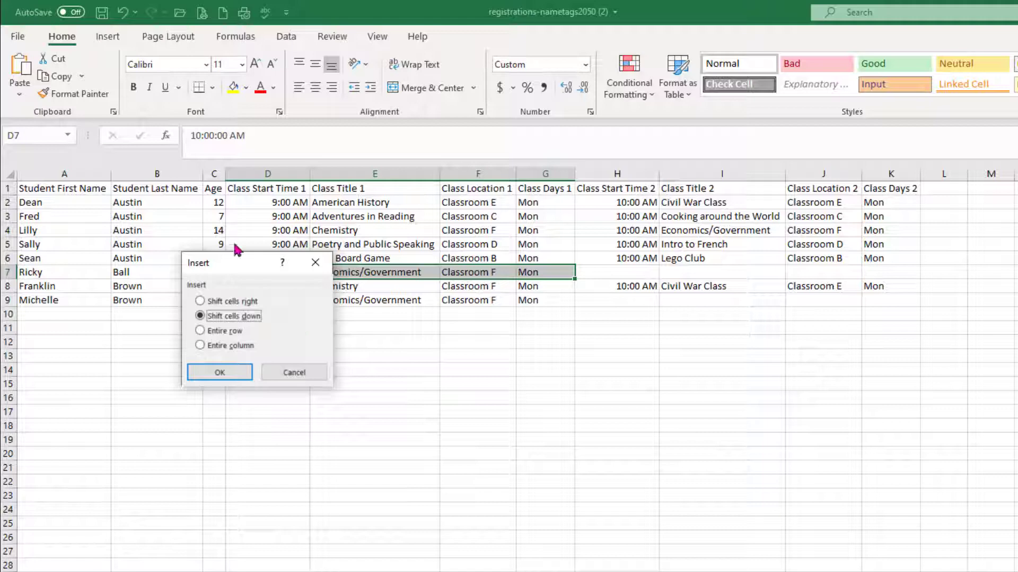
pyautogui.click(200, 302)
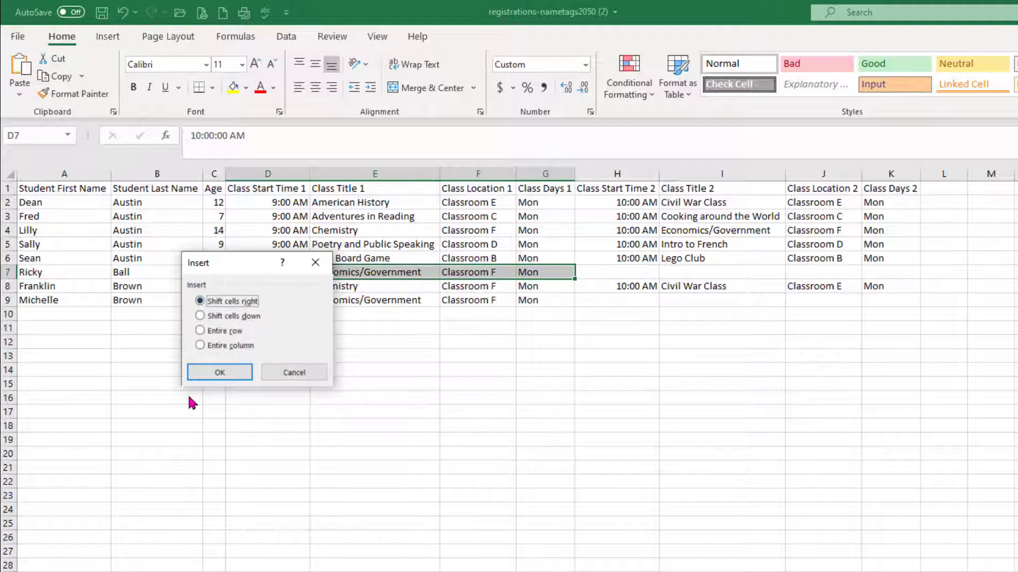
pyautogui.click(227, 374)
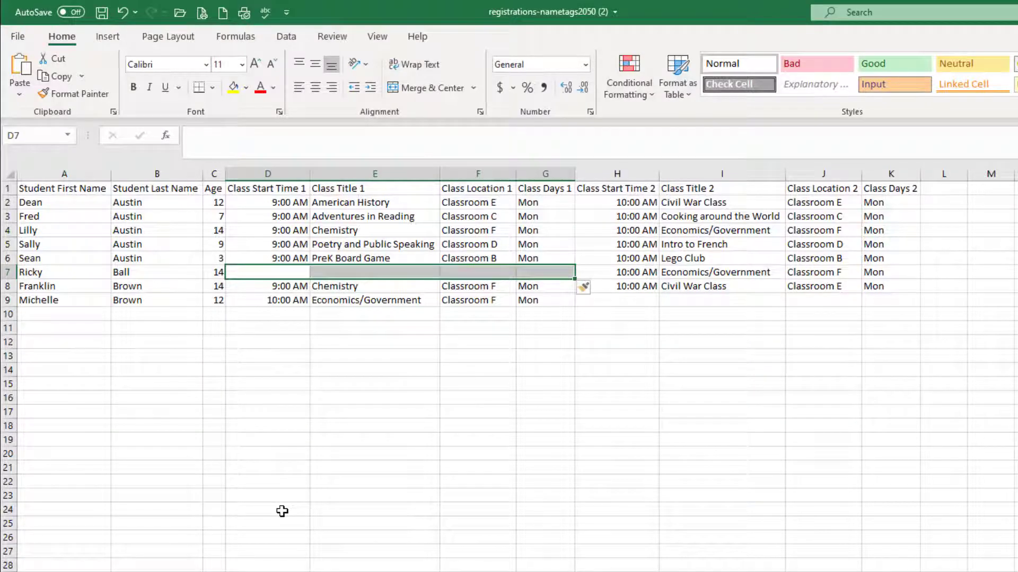
# Insert cells over D9:G9 in Michelle's row, shifting cells right so her 10:00 AM class moves to the second class columns
pyautogui.moveTo(280, 303); pyautogui.dragTo(522, 304)
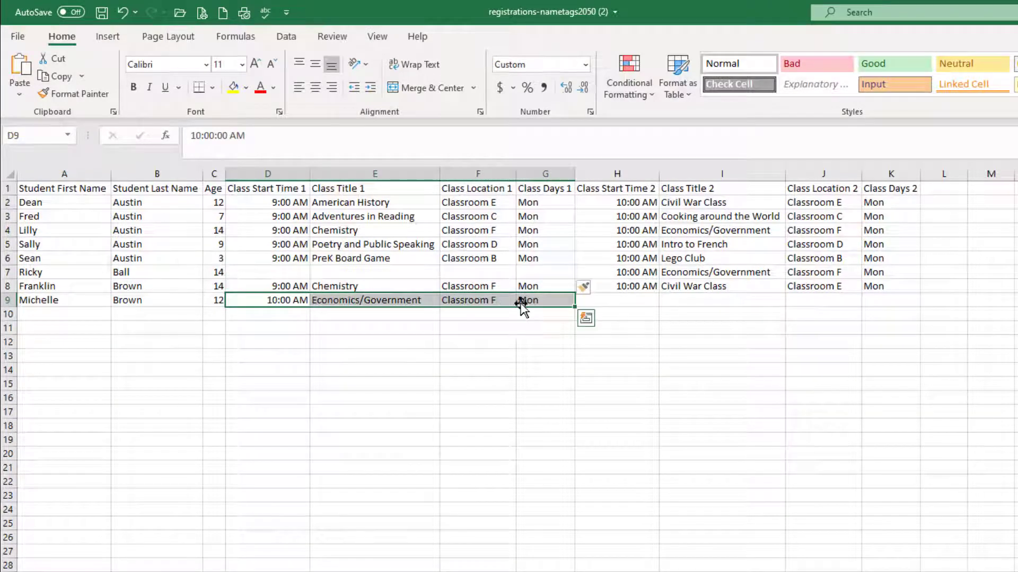
pyautogui.rightClick(427, 300)
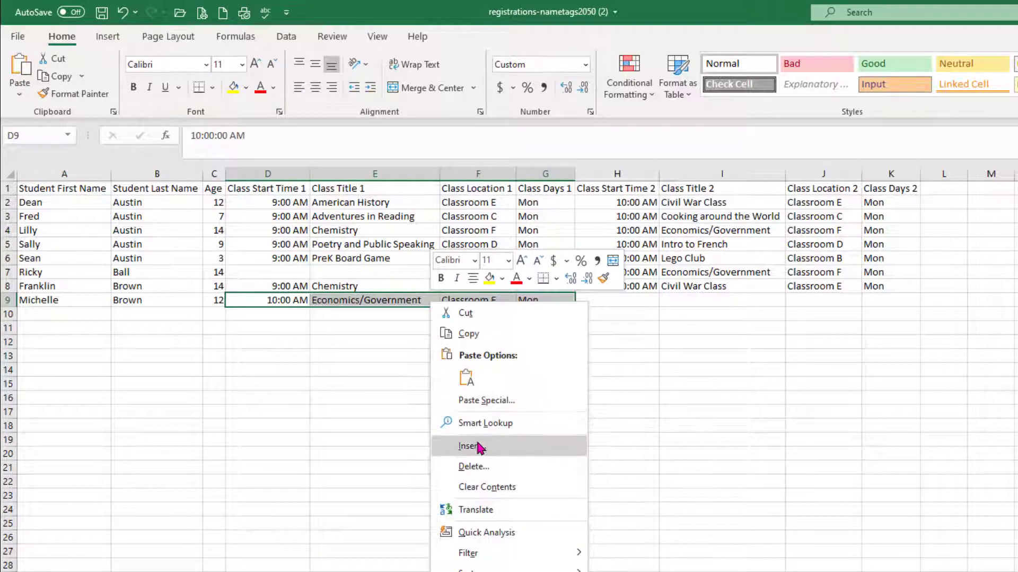
pyautogui.click(474, 445)
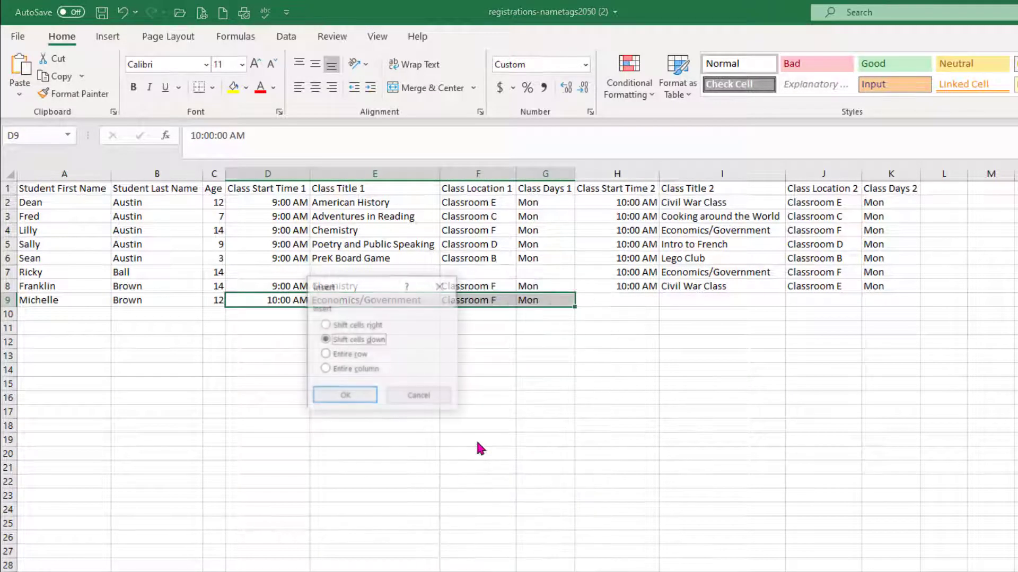
pyautogui.click(355, 325)
pyautogui.click(354, 396)
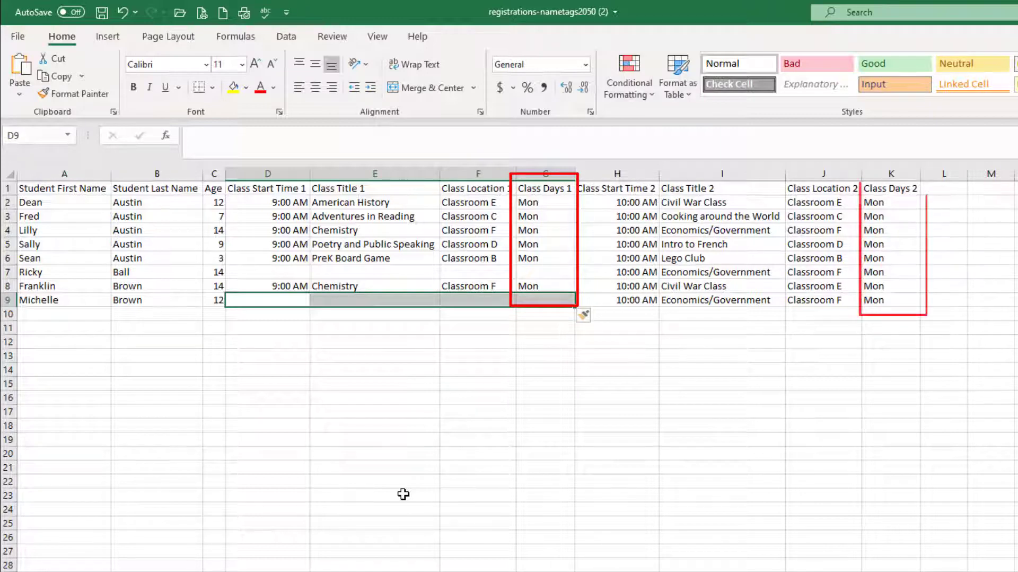
# Delete the Class Days 1 and Class Days 2 columns
pyautogui.click(559, 171)
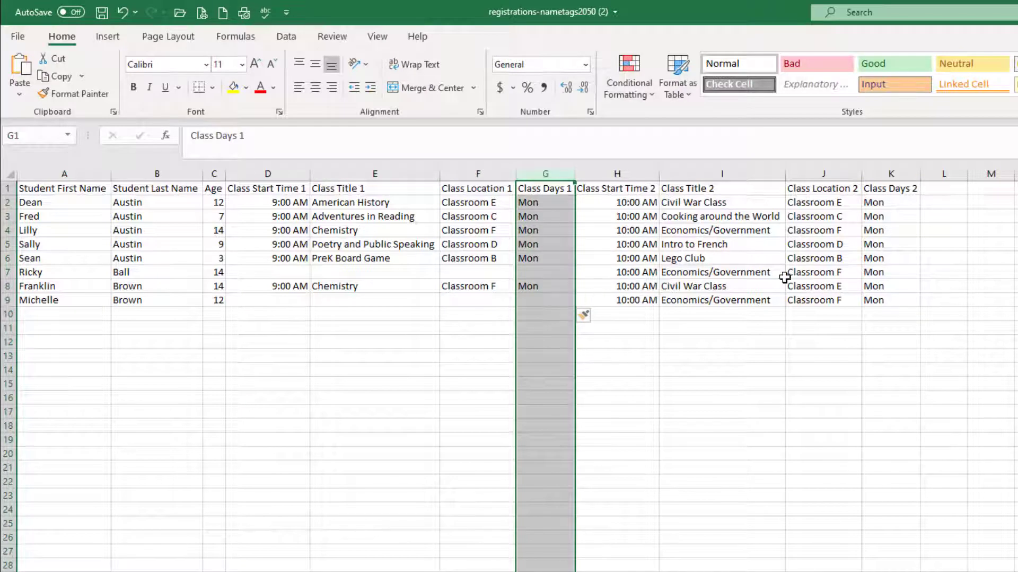
pyautogui.keyDown('ctrl'); pyautogui.click(906, 171); pyautogui.keyUp('ctrl')
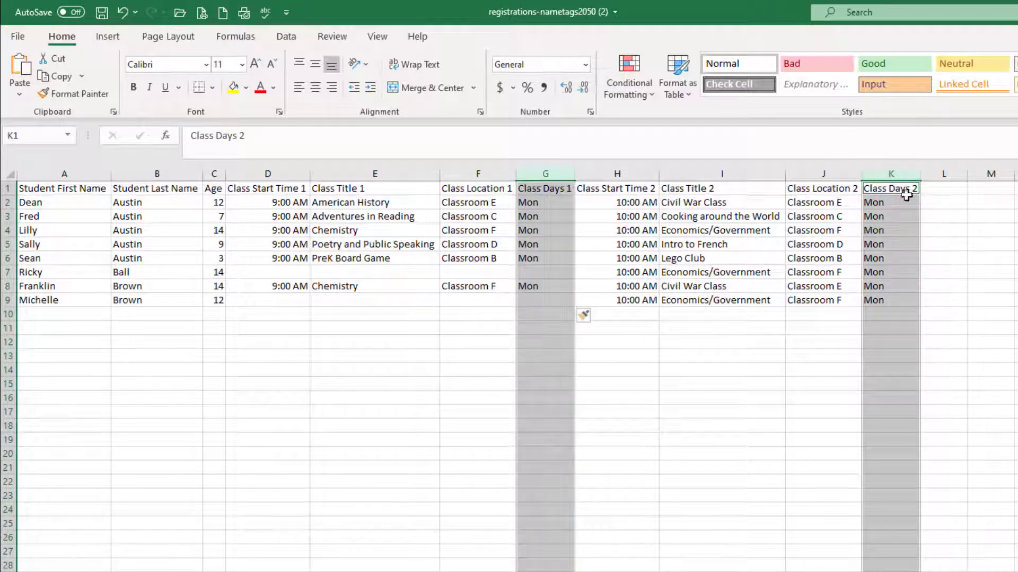
pyautogui.rightClick(906, 244)
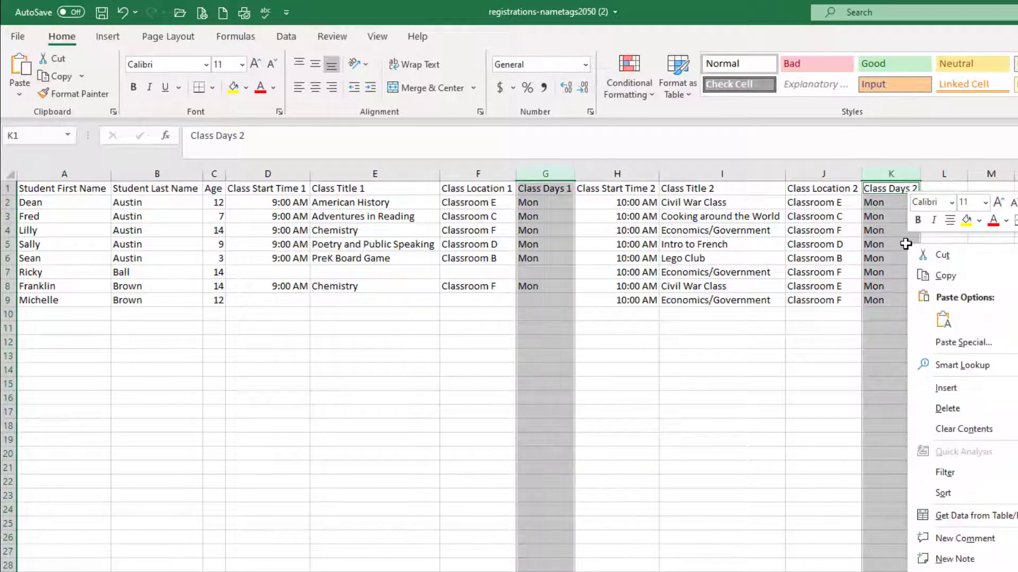
pyautogui.click(947, 409)
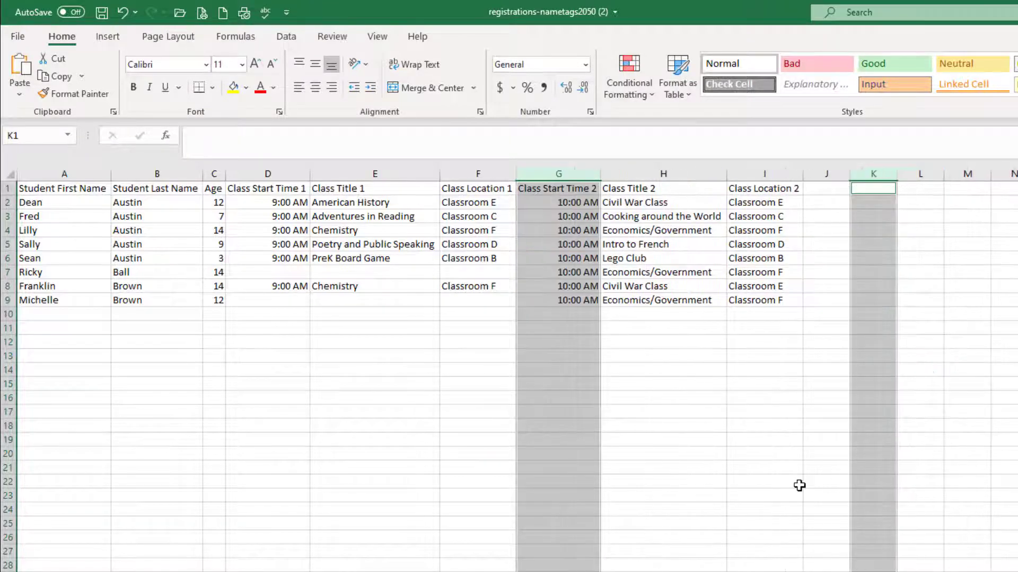
pyautogui.click(799, 485)
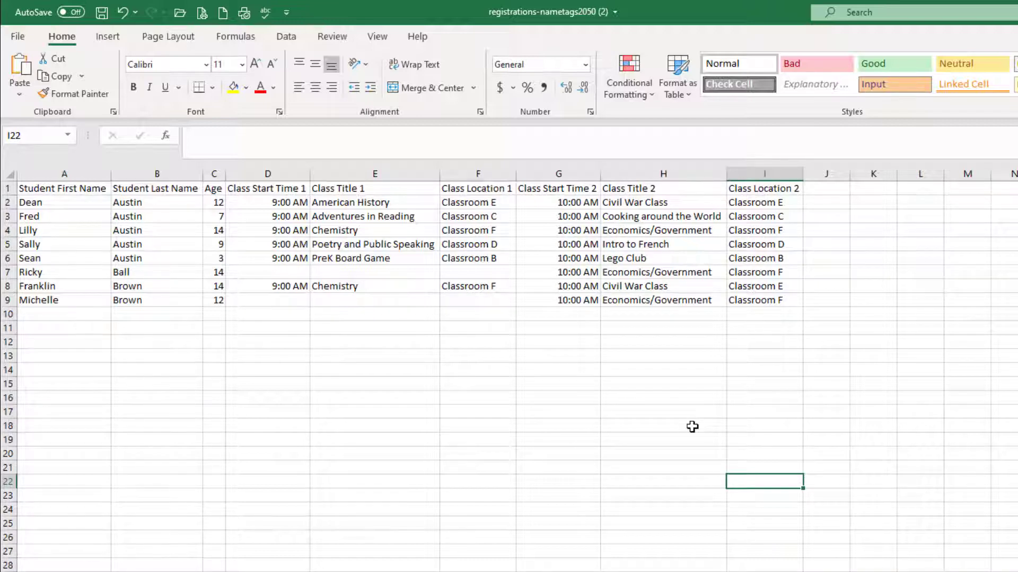
# Delete the Age column
pyautogui.click(214, 172)
pyautogui.rightClick(214, 171)
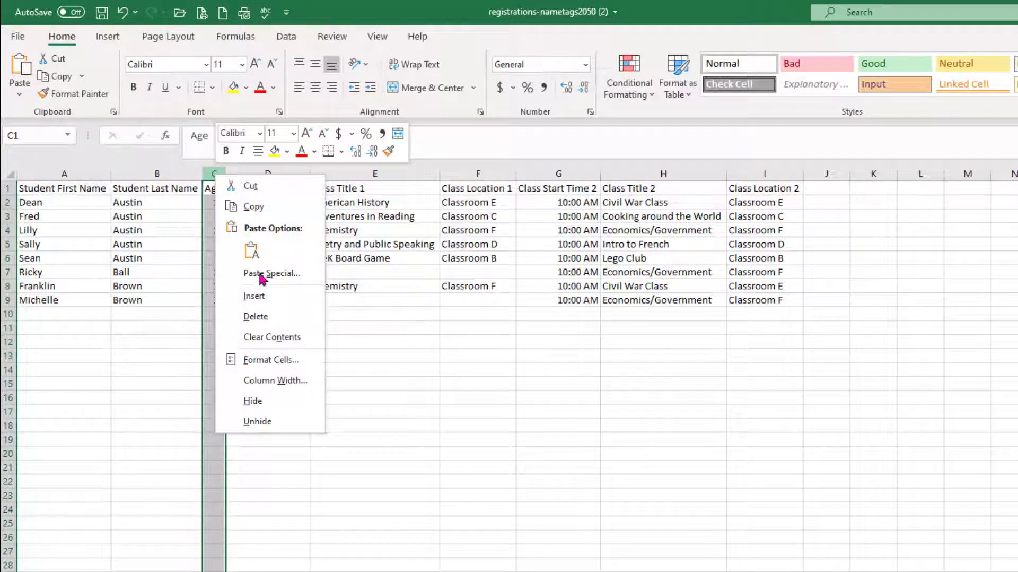
pyautogui.click(257, 316)
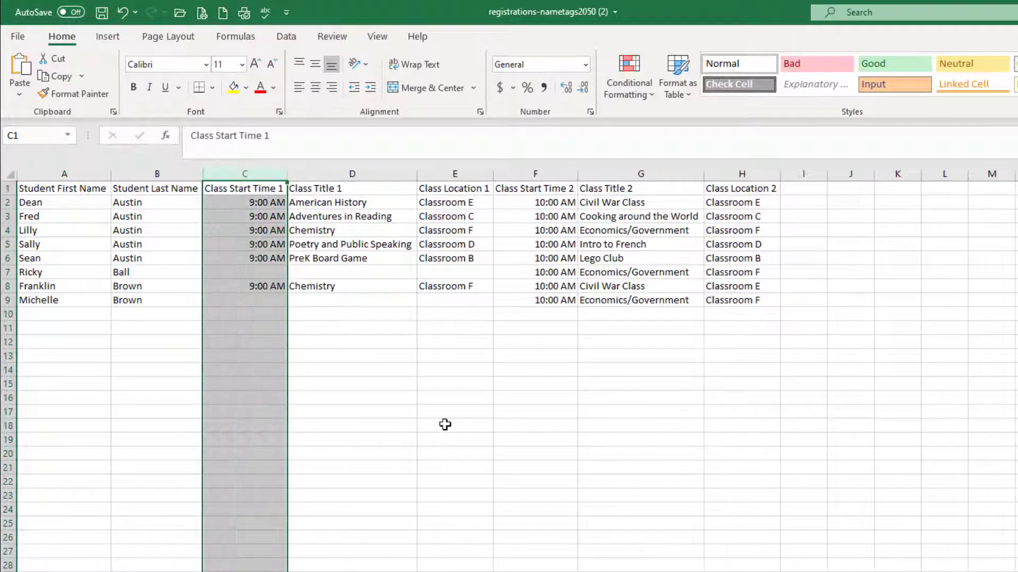
pyautogui.click(445, 424)
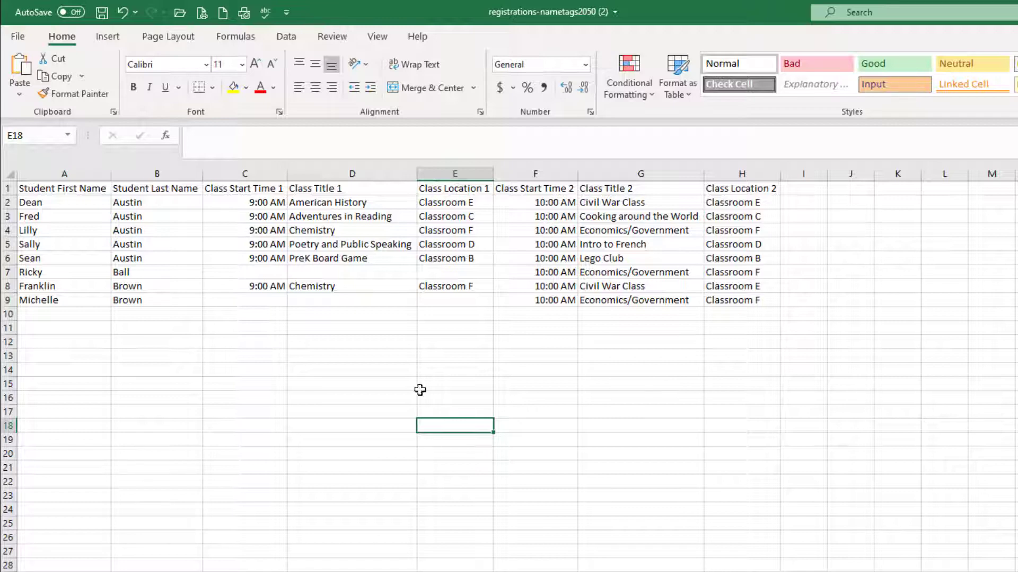
# Save the workbook
pyautogui.click(21, 38)
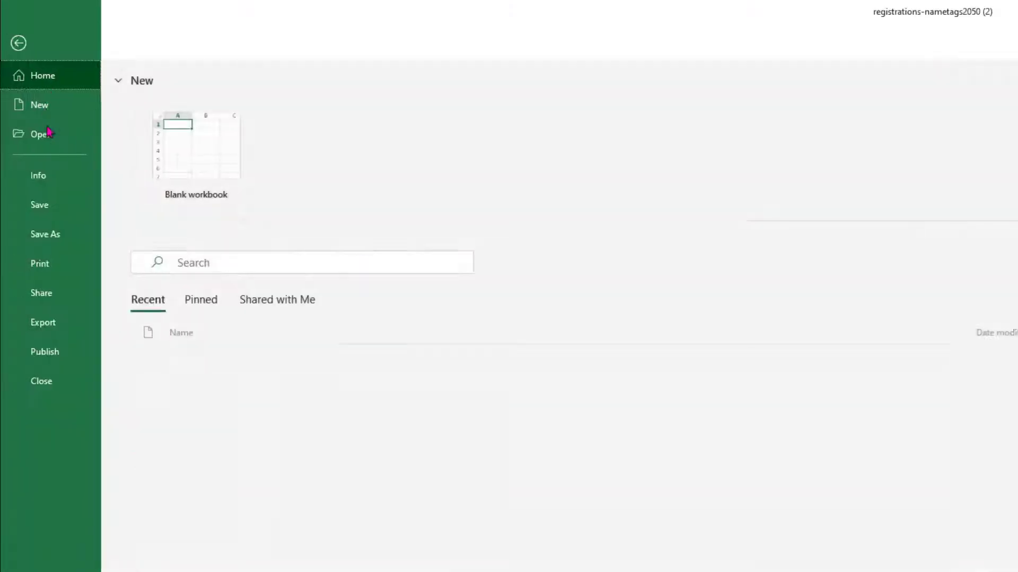
pyautogui.click(49, 211)
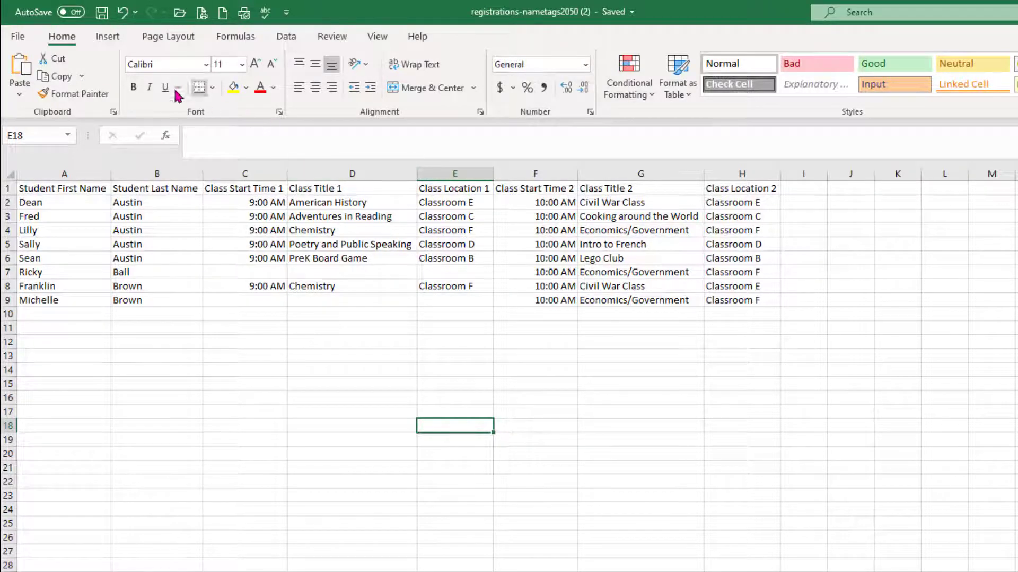
# Save the spreadsheet as an Excel Workbook named Nametags_2020 in the Downloads folder
pyautogui.click(18, 37)
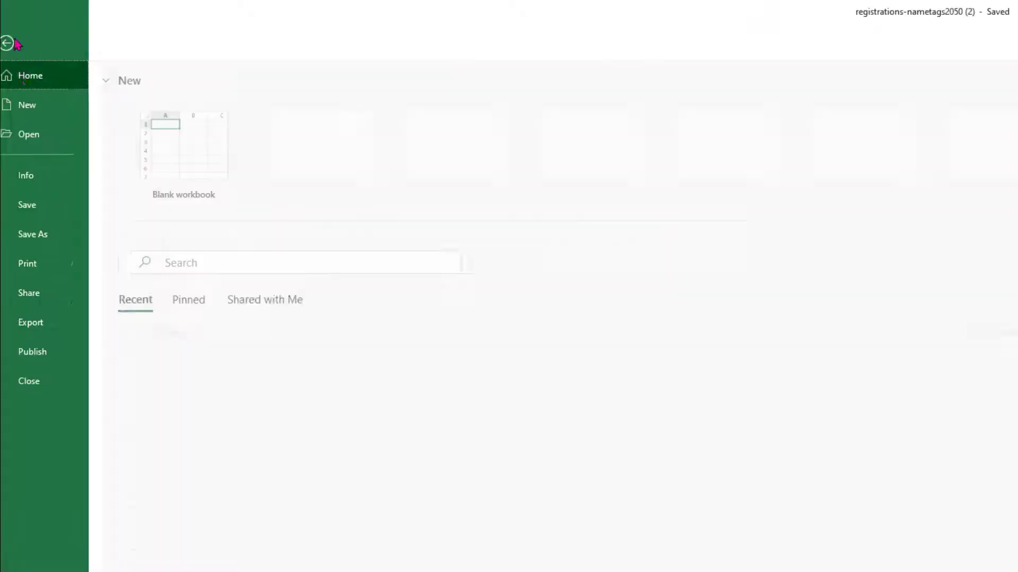
pyautogui.click(40, 236)
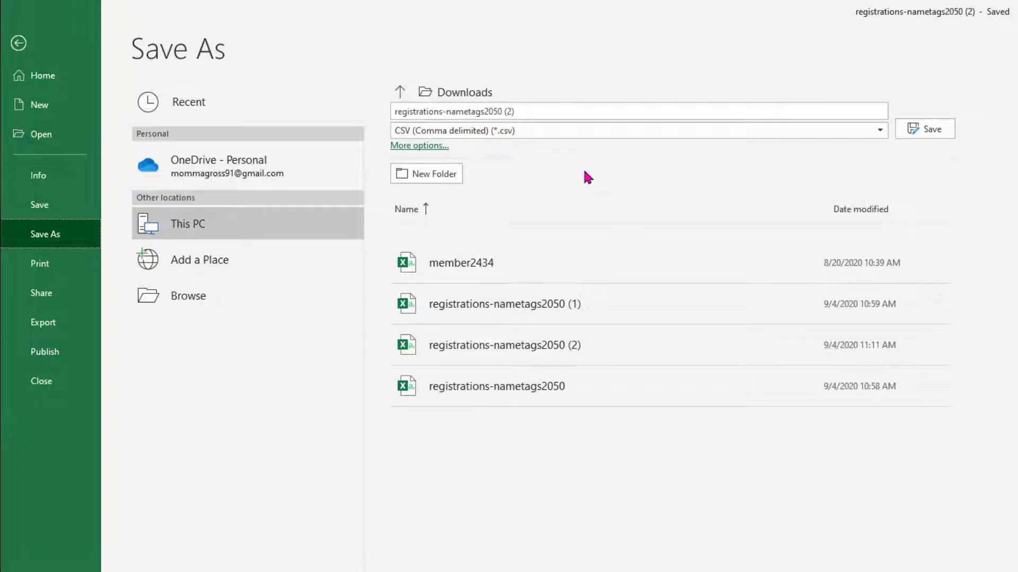
pyautogui.click(570, 133)
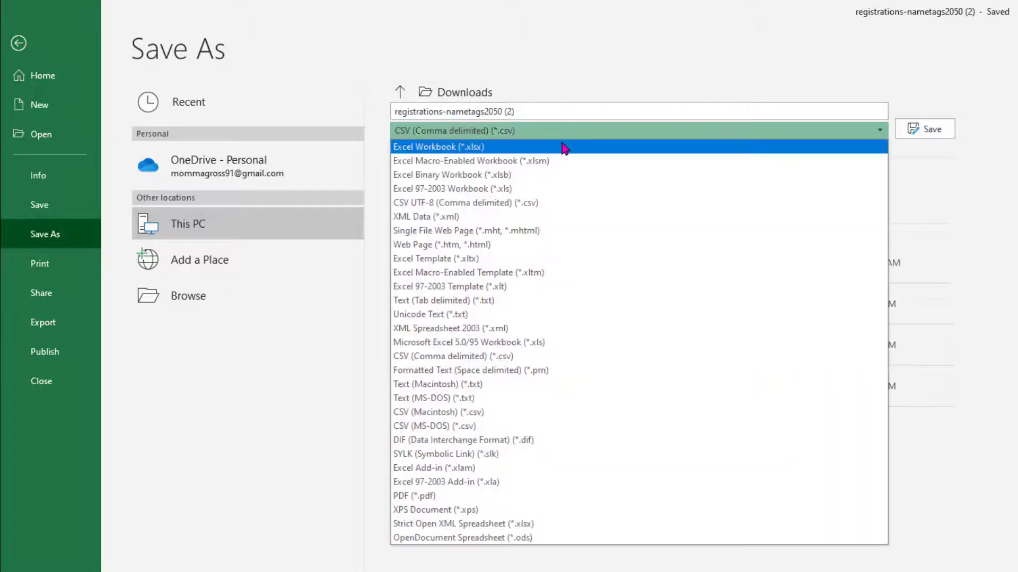
pyautogui.click(562, 136)
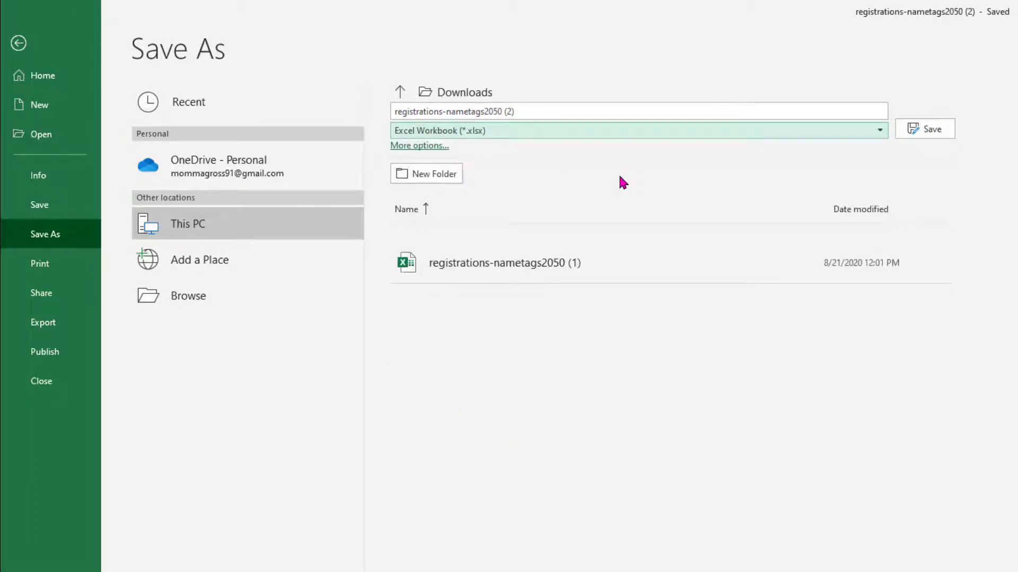
pyautogui.click(529, 112)
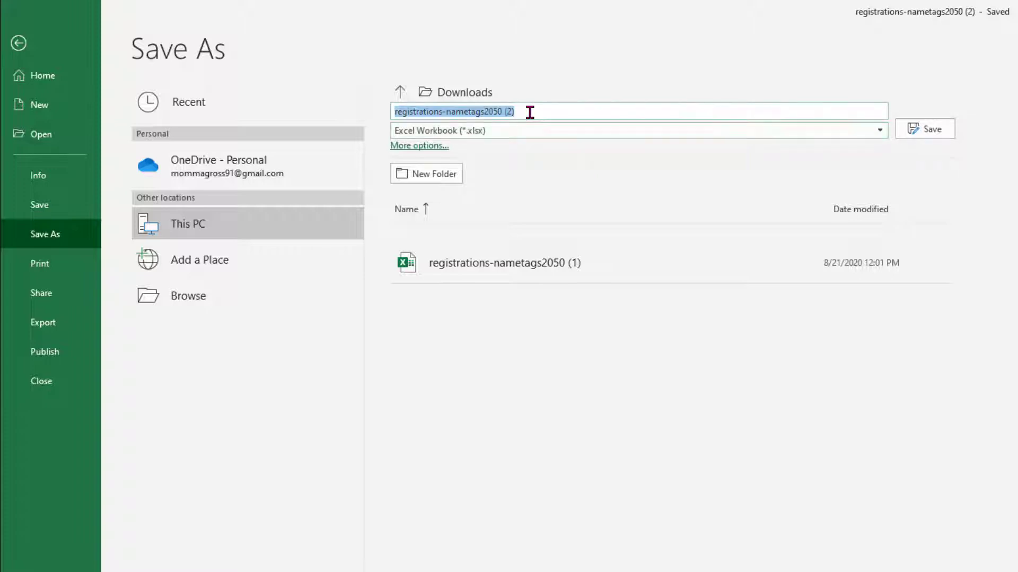
pyautogui.write('Nametags')
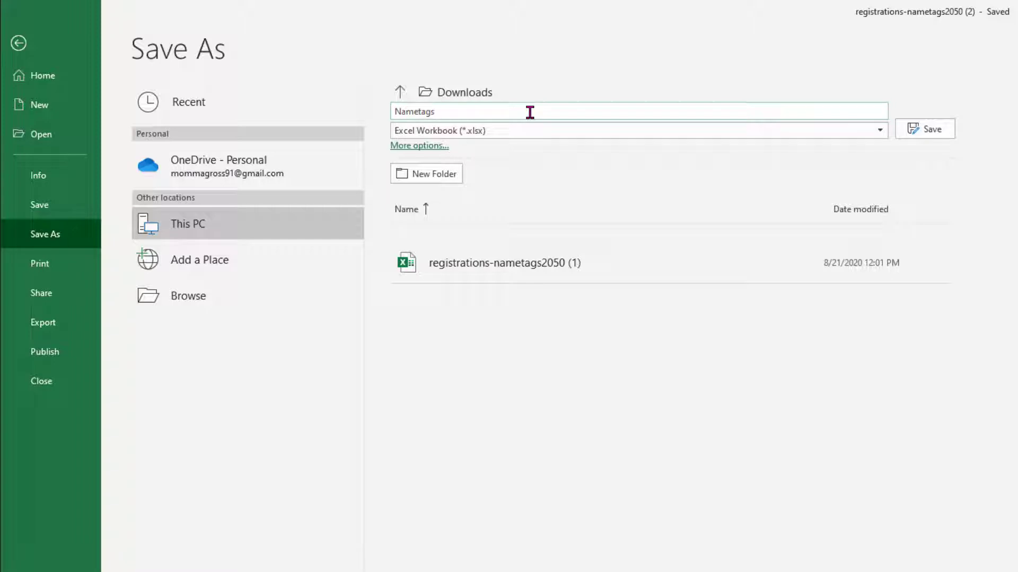
pyautogui.write('_2020')
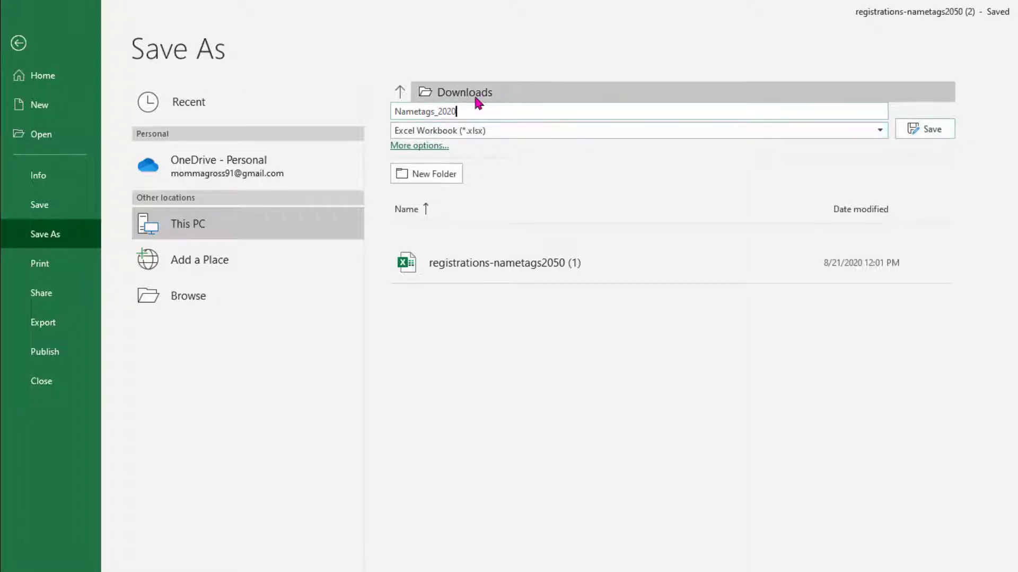
pyautogui.click(945, 128)
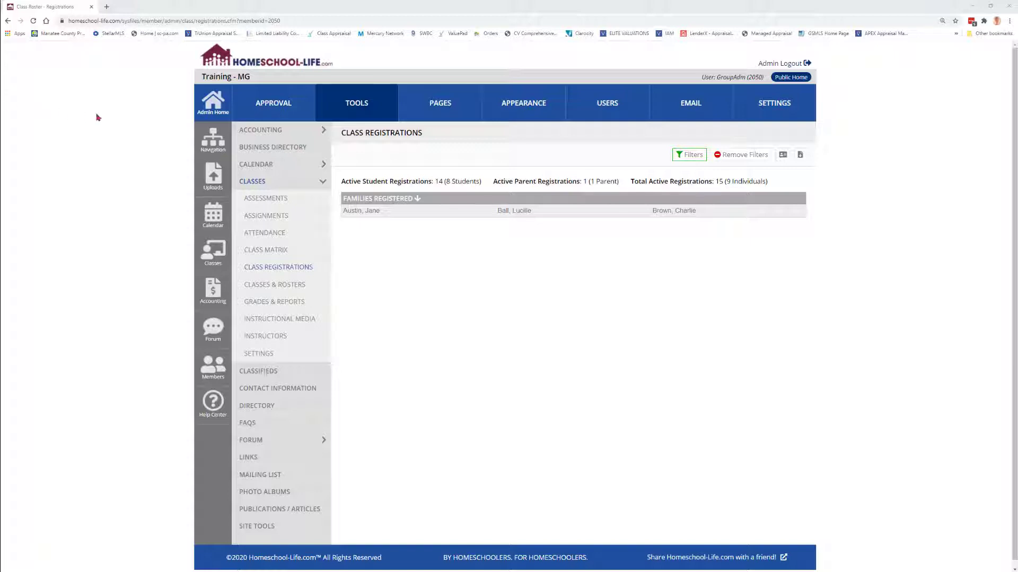
# Switch to a blank Word document, maximize it, and start the Step-by-Step Mail Merge Wizard
pyautogui.moveTo(97, 114); pyautogui.dragTo(531, 183)
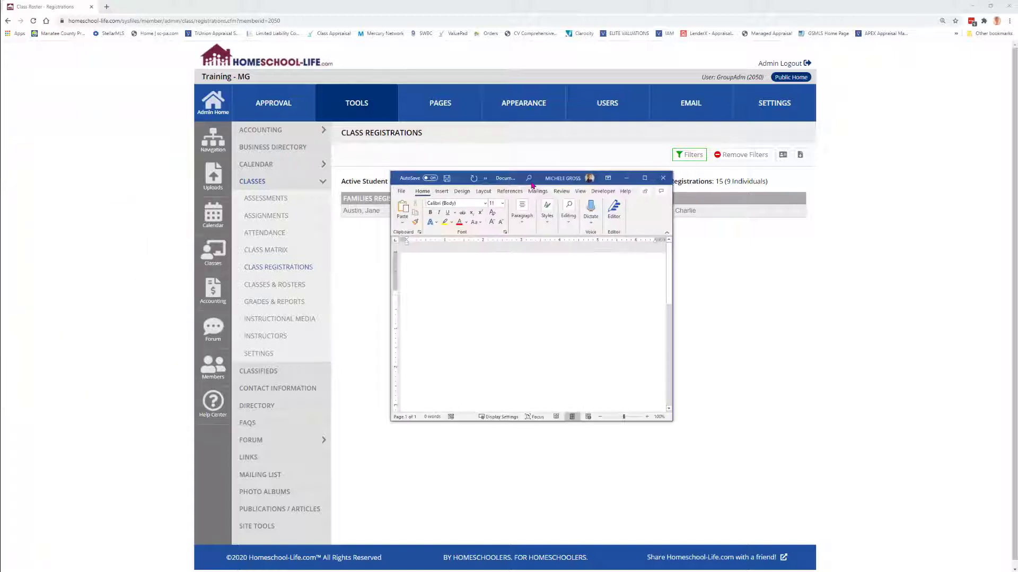
pyautogui.click(645, 179)
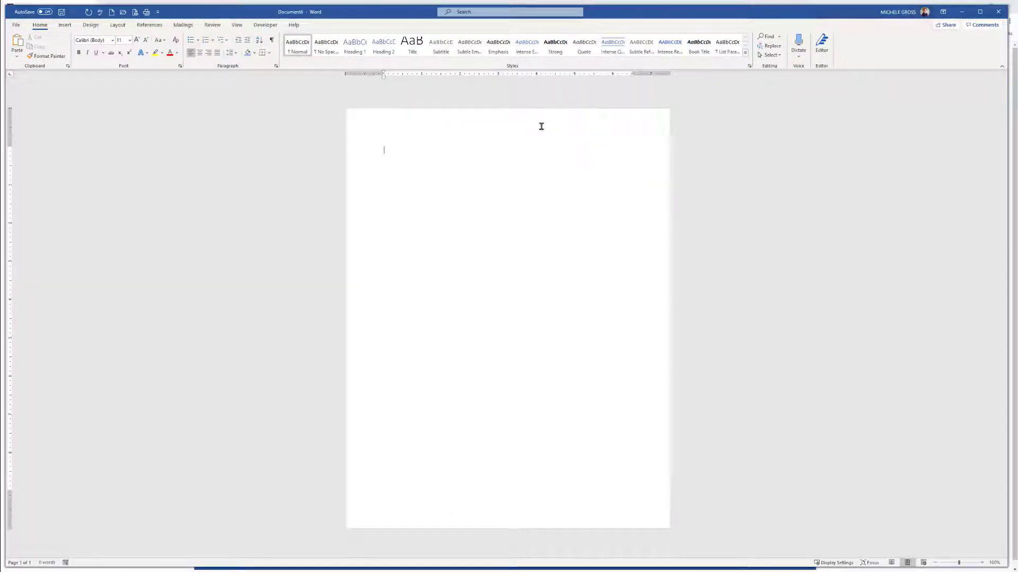
pyautogui.click(183, 26)
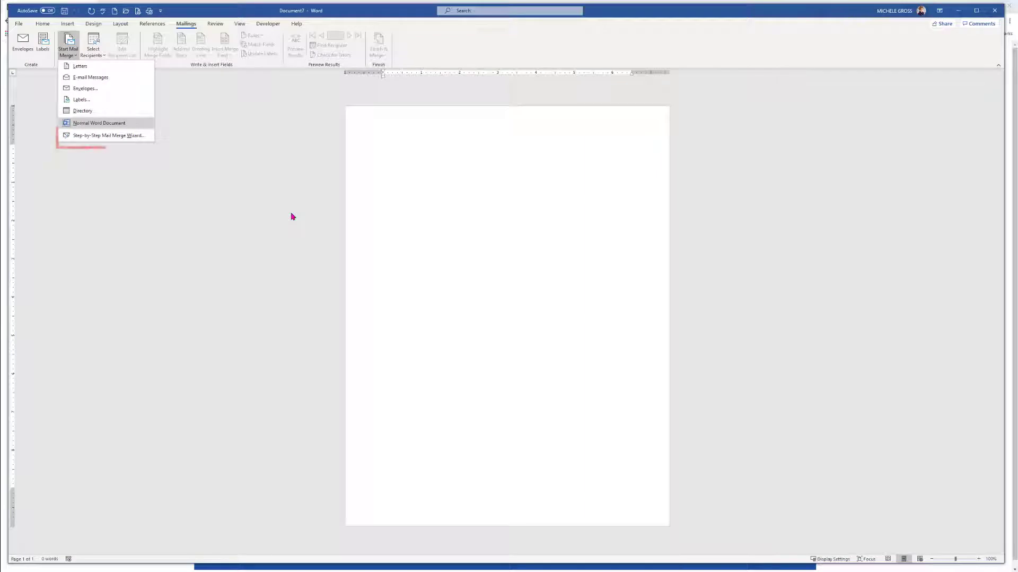
pyautogui.click(129, 136)
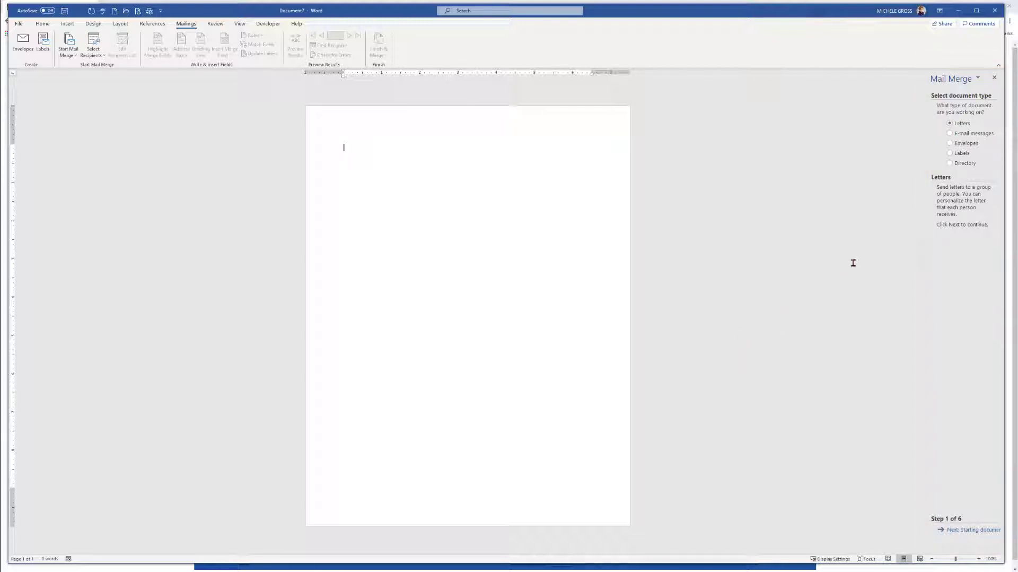
# Choose Labels as the document type and set the label to Avery US Letter 5384 Clip Style Name Badge Inserts
pyautogui.click(950, 153)
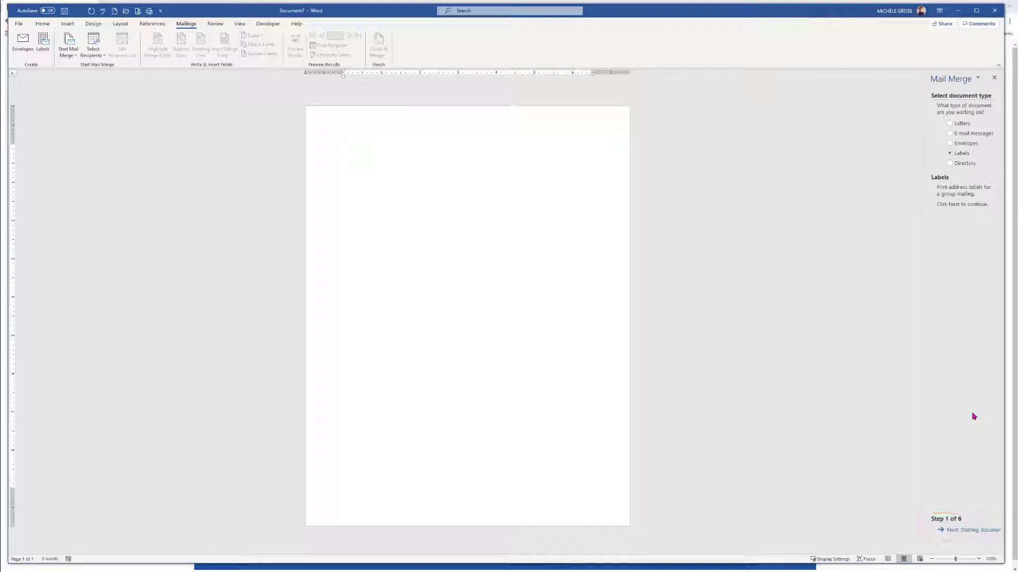
pyautogui.click(973, 529)
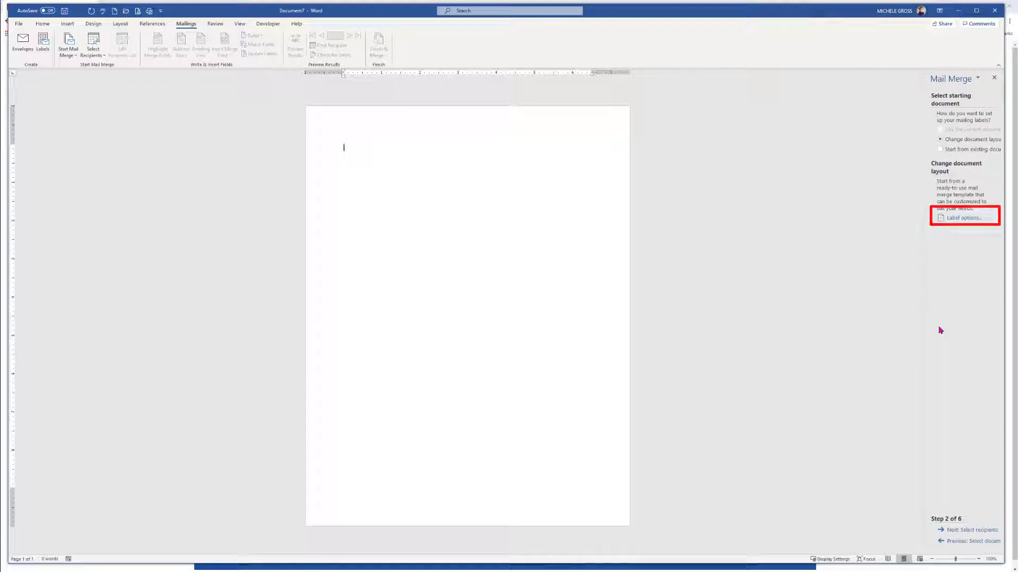
pyautogui.click(965, 219)
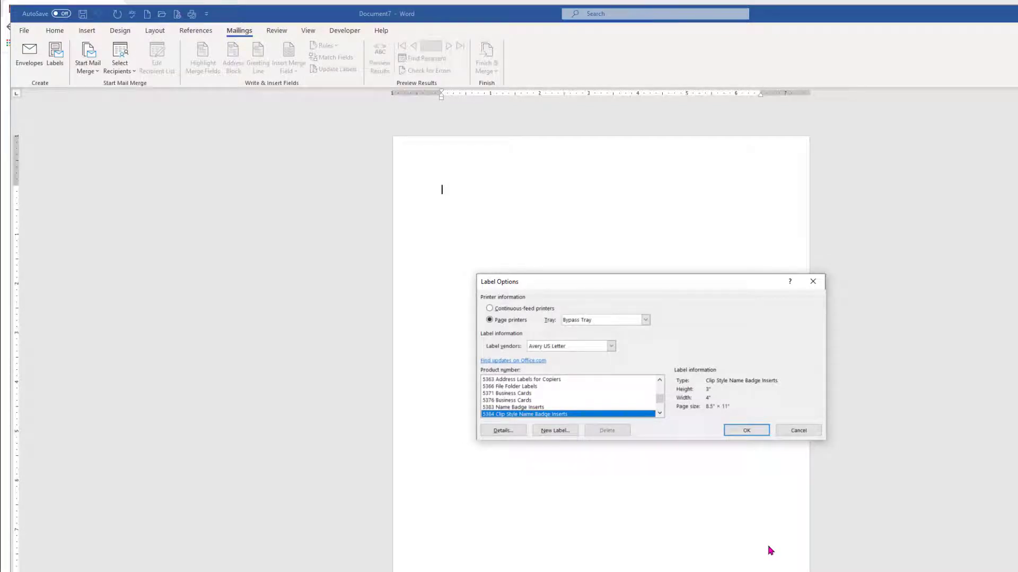
pyautogui.click(746, 430)
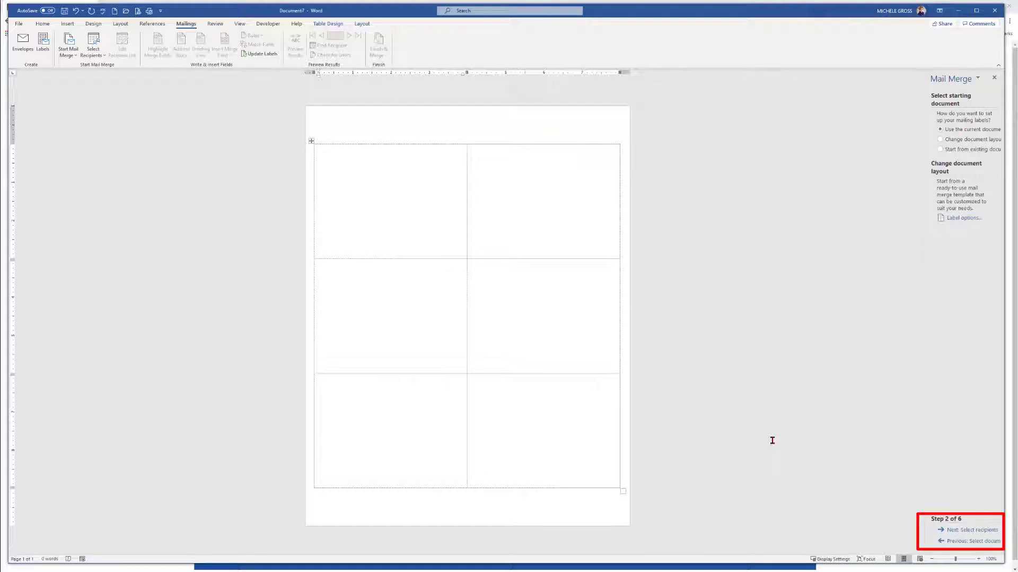
# Use the existing list Nametags_2020 from Downloads as the recipients, reviewing the records before accepting them
pyautogui.click(971, 529)
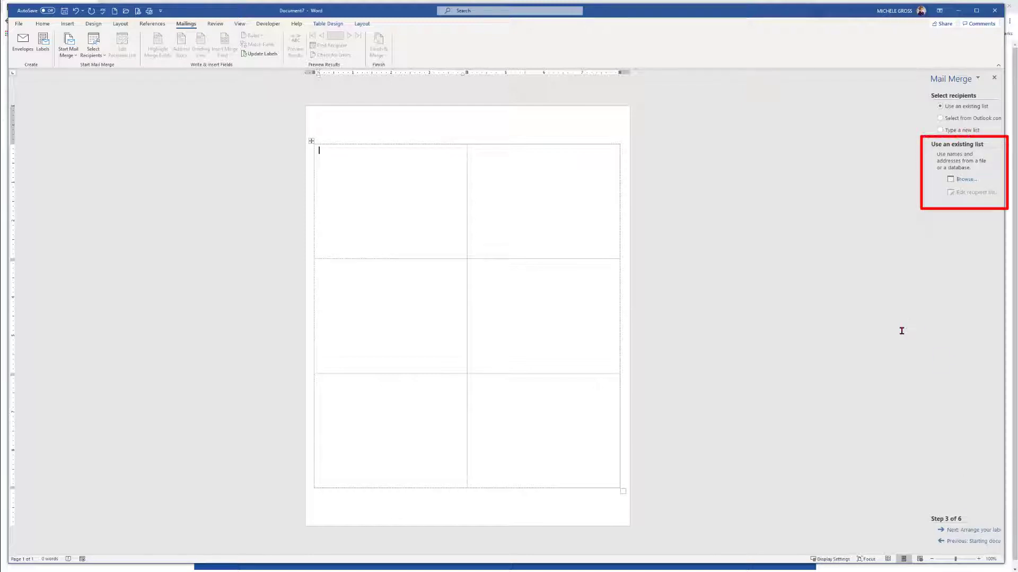
pyautogui.click(963, 180)
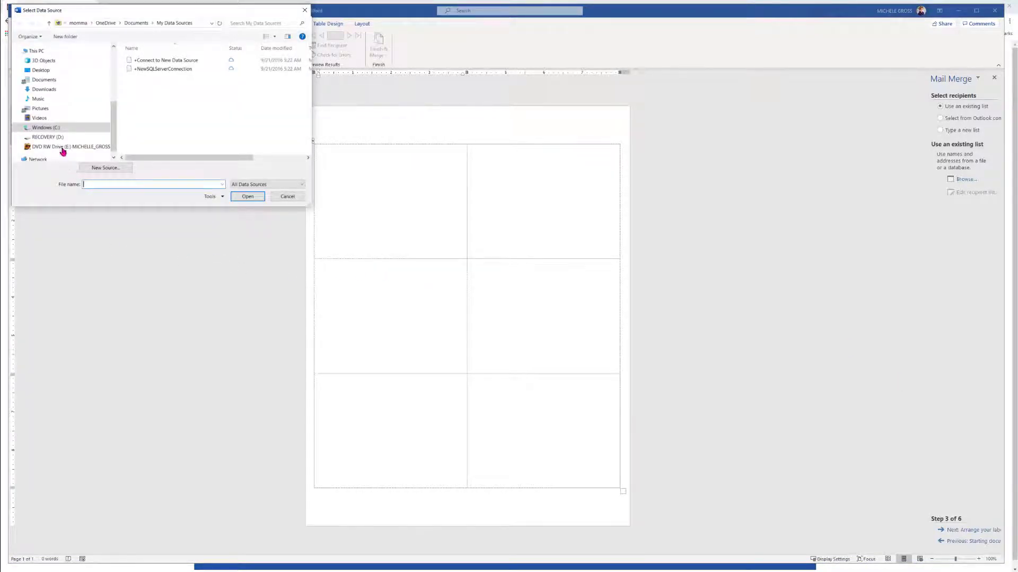
pyautogui.click(49, 90)
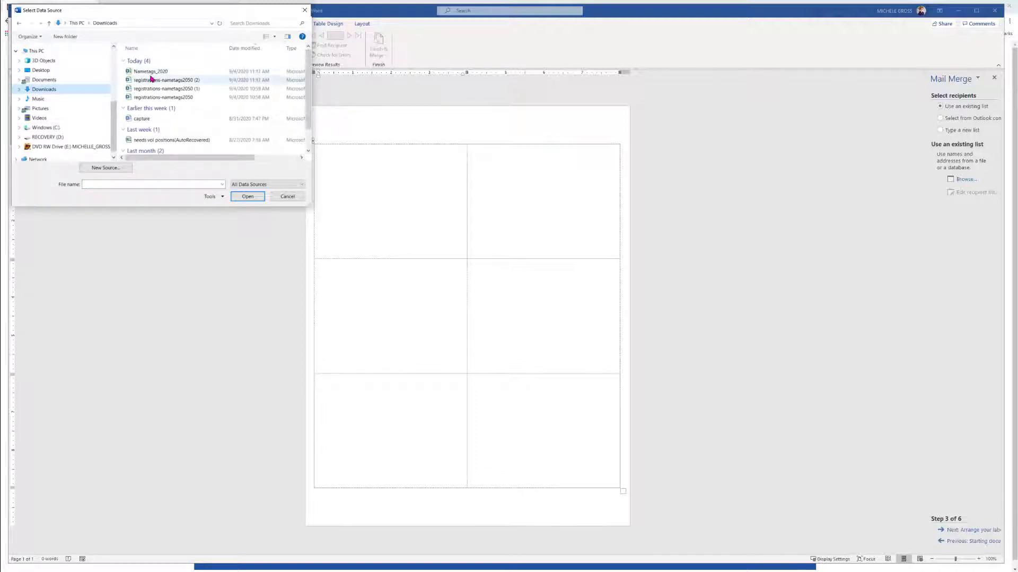
pyautogui.doubleClick(158, 72)
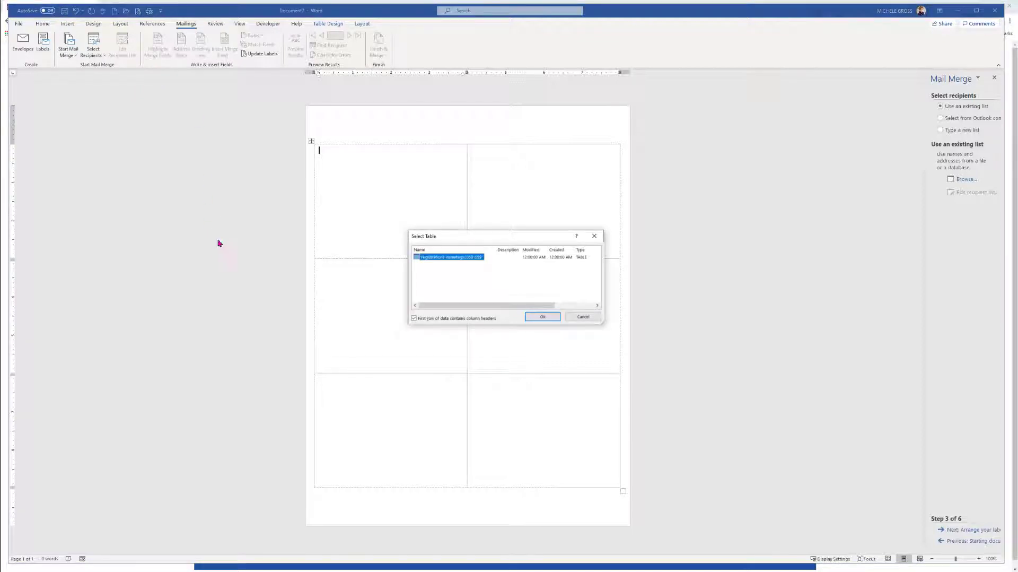
pyautogui.click(548, 317)
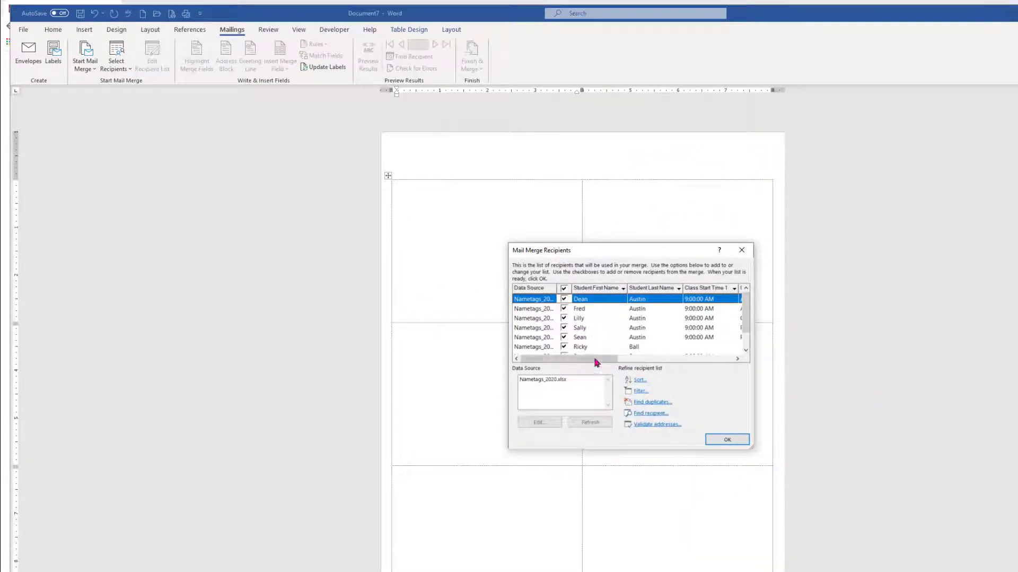
pyautogui.click(738, 359)
pyautogui.moveTo(738, 359); pyautogui.dragTo(738, 358)
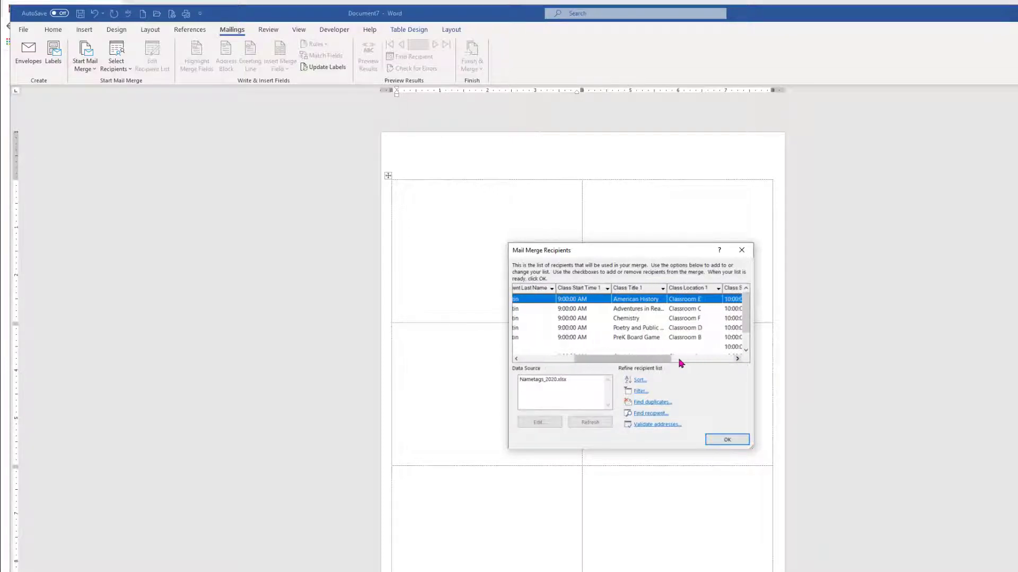
pyautogui.moveTo(663, 358); pyautogui.dragTo(589, 358)
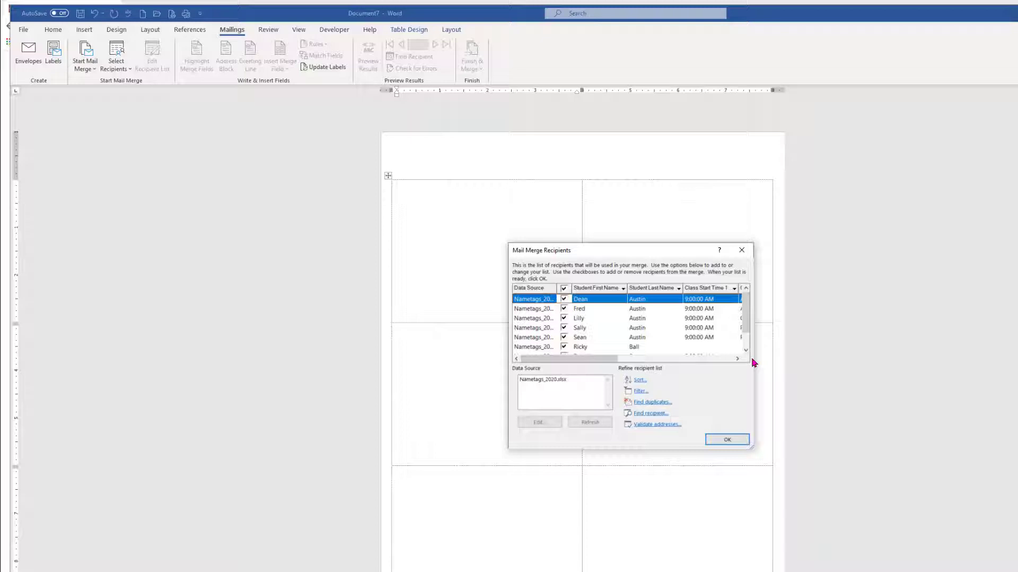
pyautogui.click(724, 440)
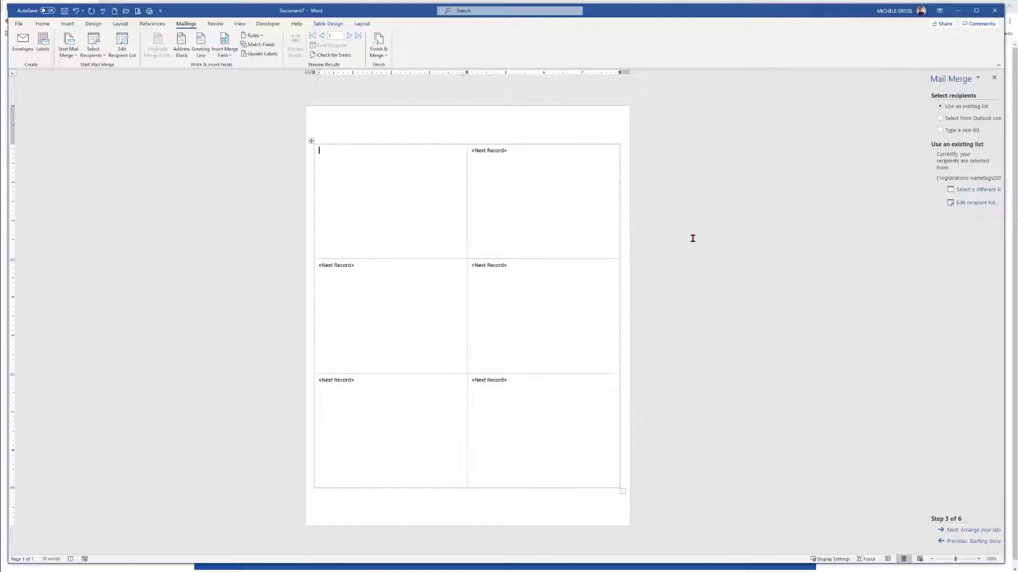
# Add a blank line above the label table and undo it
pyautogui.press('Return')
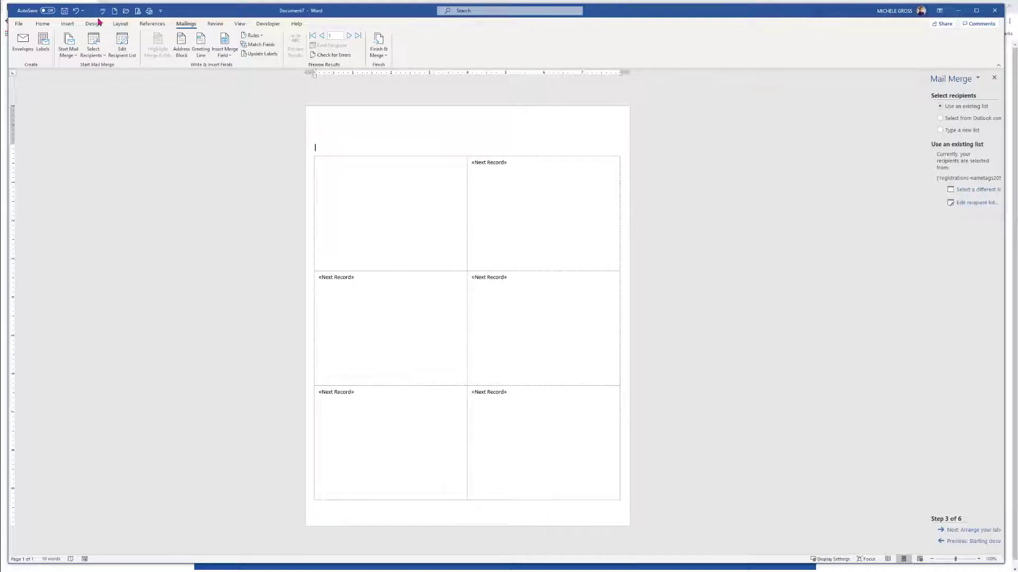
pyautogui.click(76, 11)
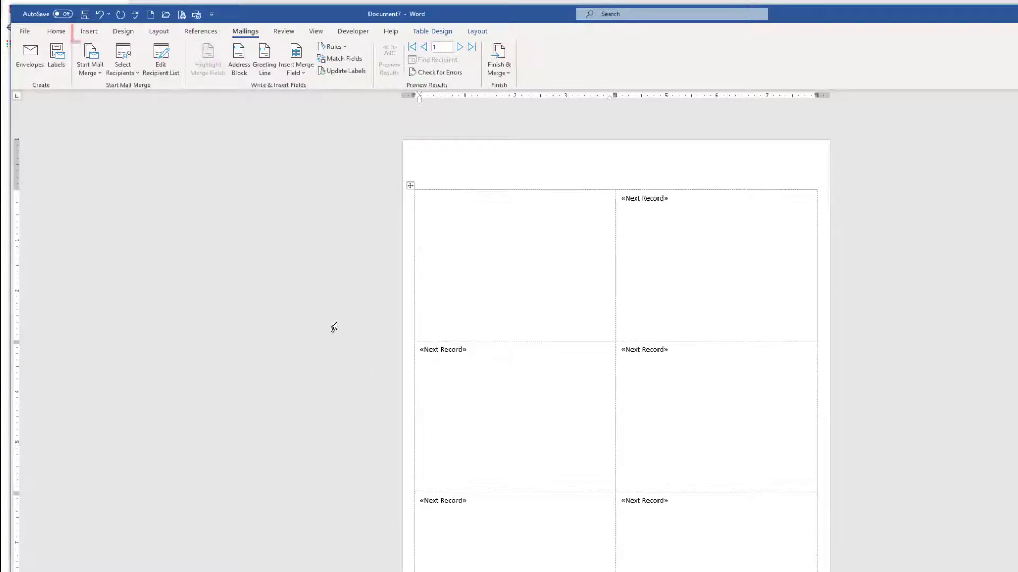
# Insert a 3x2 table into the first label and add a blank line above it
pyautogui.click(89, 31)
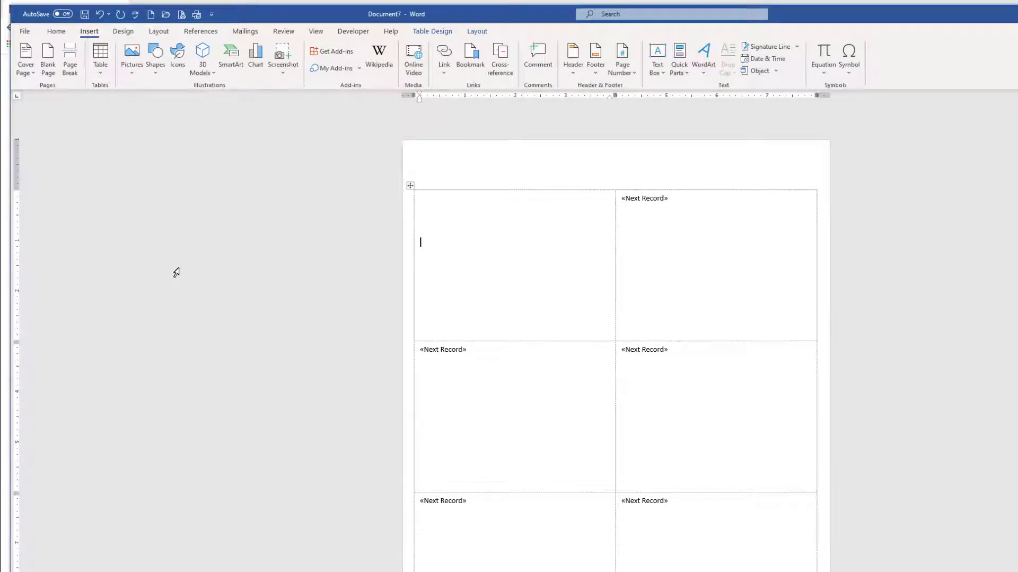
pyautogui.click(100, 64)
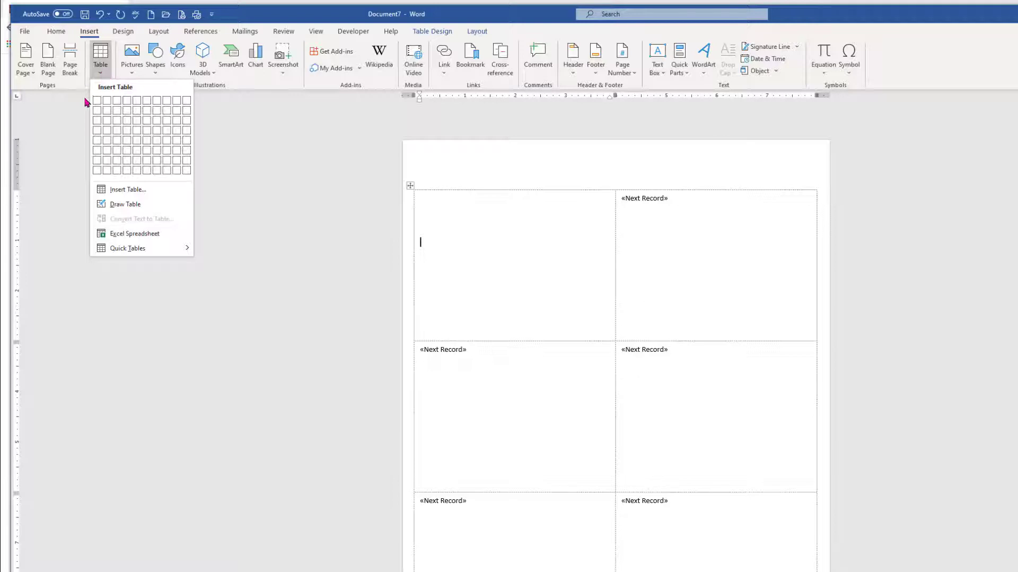
pyautogui.click(118, 113)
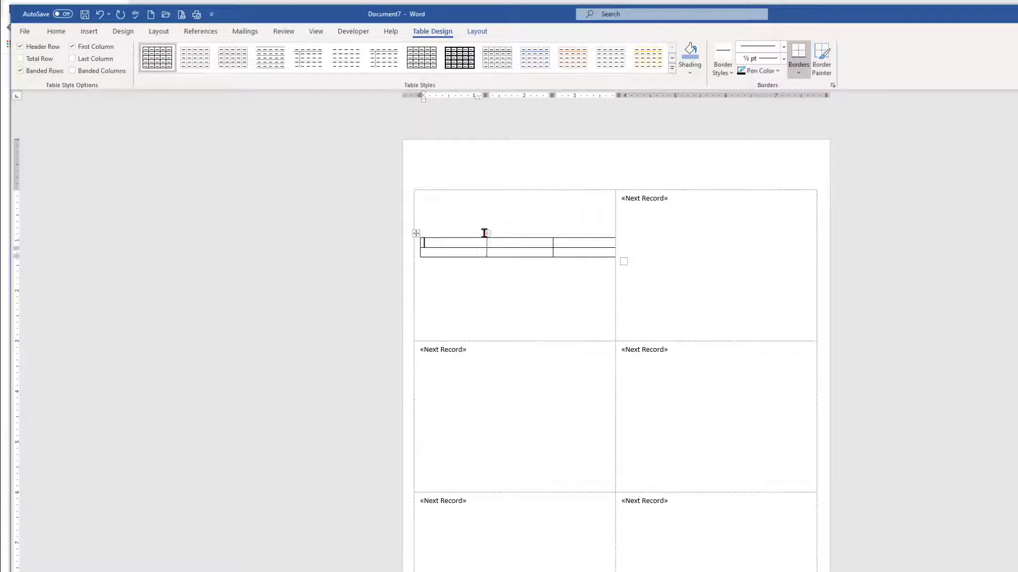
pyautogui.click(436, 222)
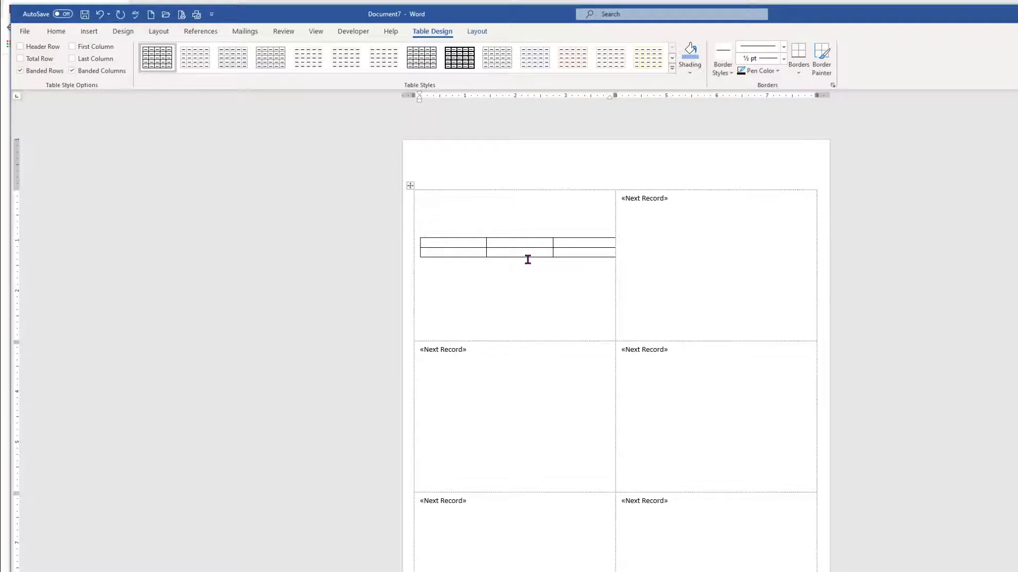
pyautogui.press('Return')
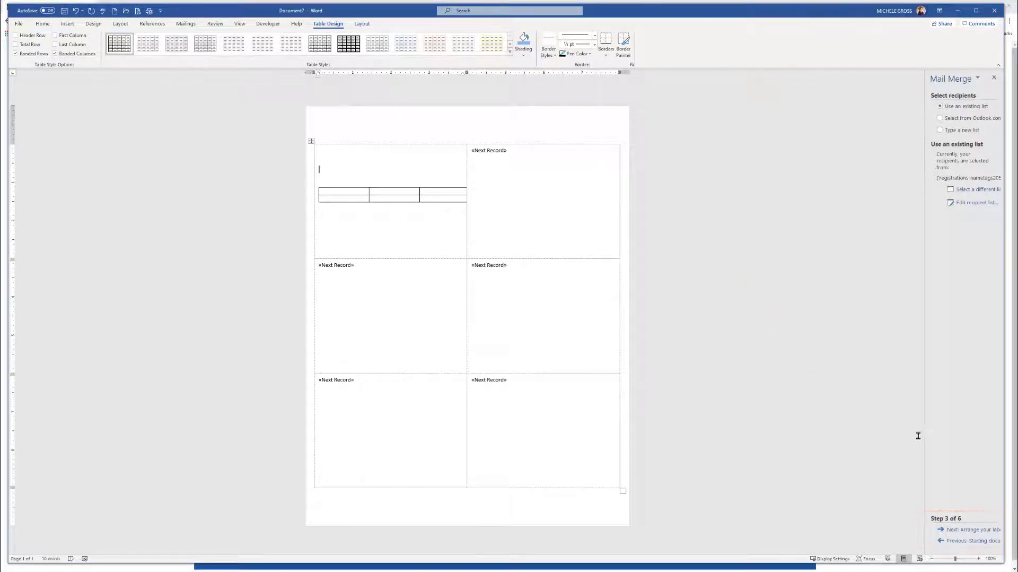
# Advance to arranging the labels and insert the Student First Name merge field into the first label
pyautogui.click(971, 530)
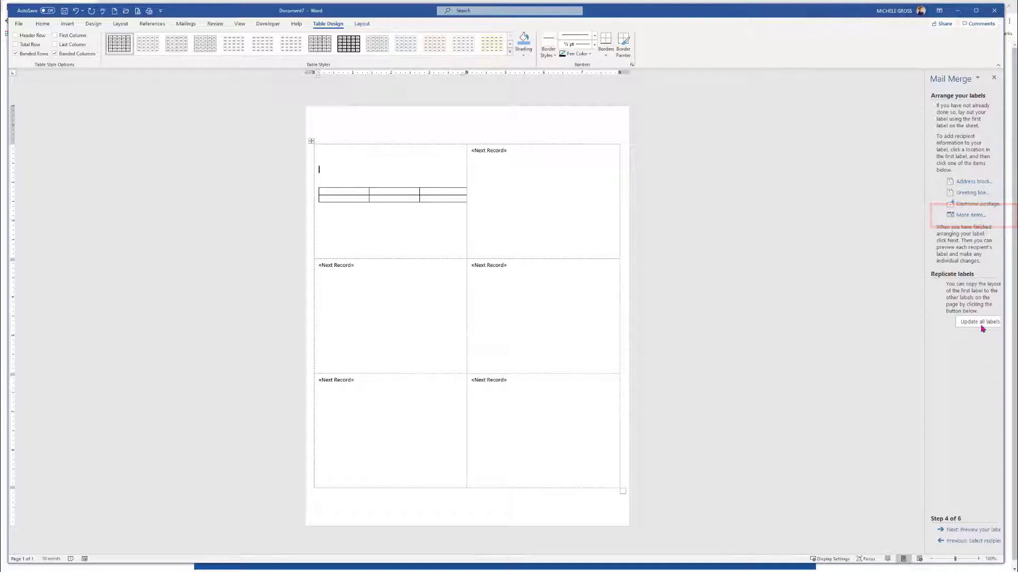
pyautogui.click(970, 214)
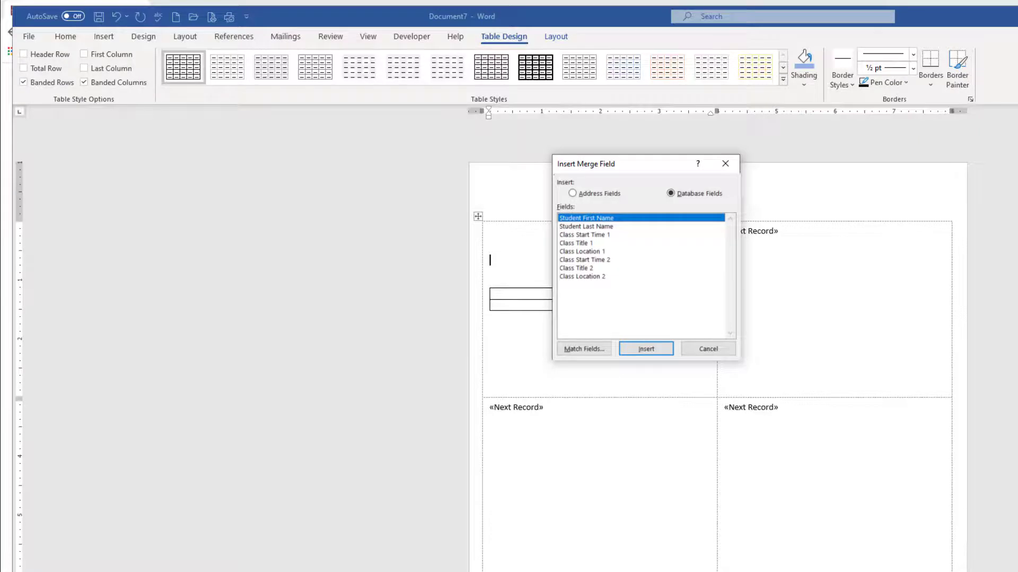
pyautogui.doubleClick(593, 218)
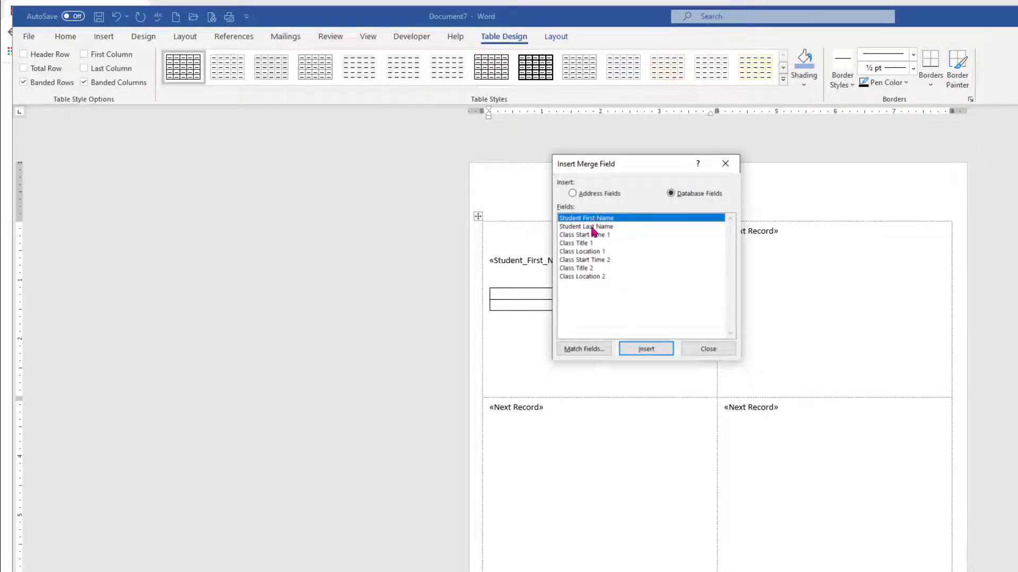
# Insert the Student Last Name merge field after the first name, separated by a space
pyautogui.click(593, 228)
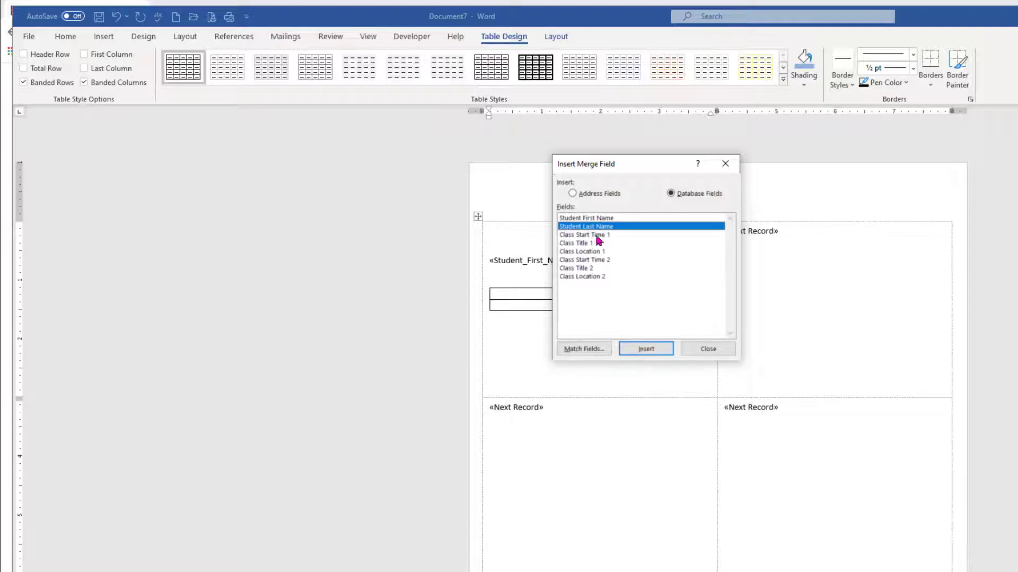
pyautogui.click(697, 348)
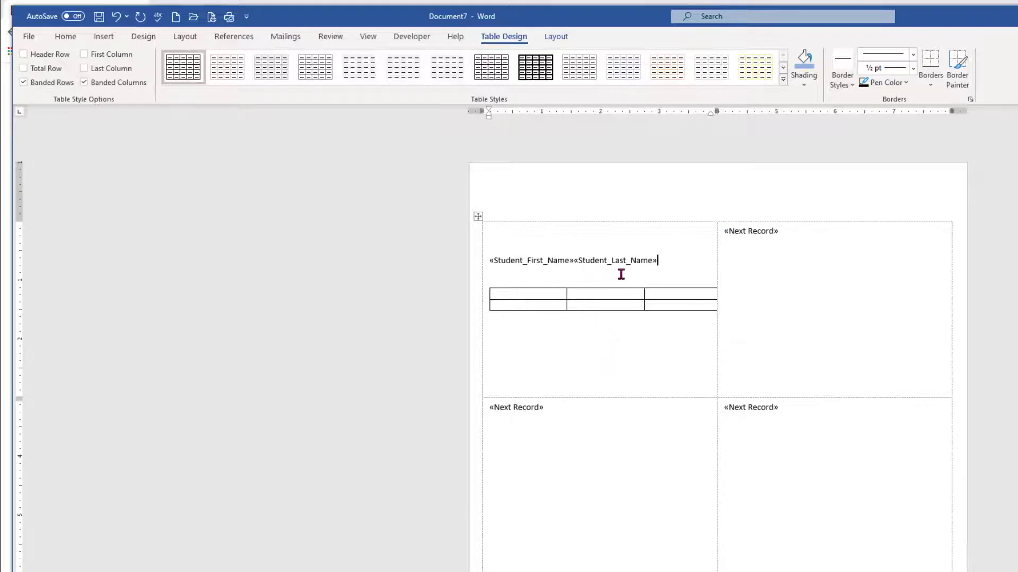
pyautogui.click(575, 260)
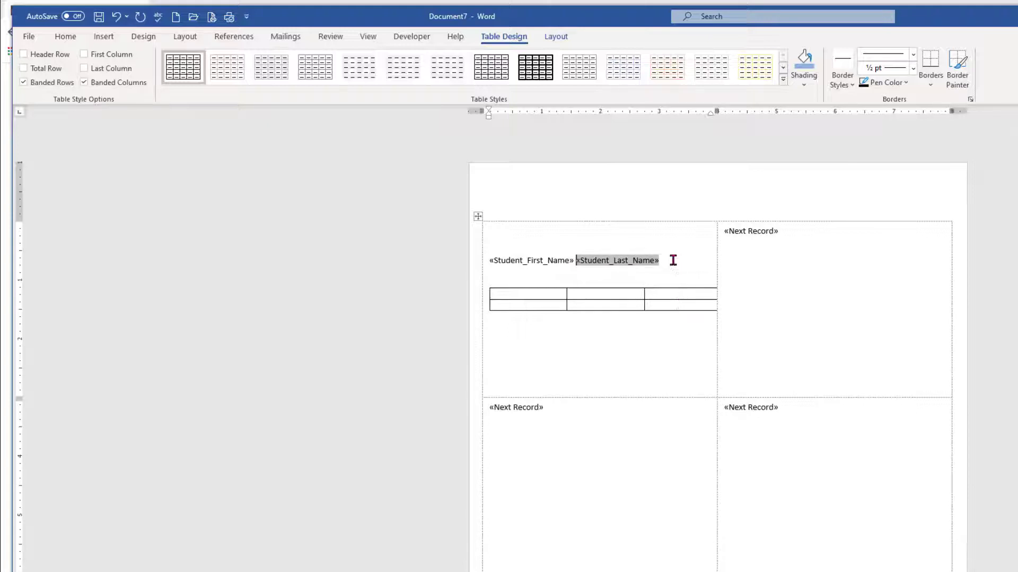
# Center the student name fields, enlarge them to 16 pt, and make them bold
pyautogui.moveTo(669, 260); pyautogui.dragTo(499, 258)
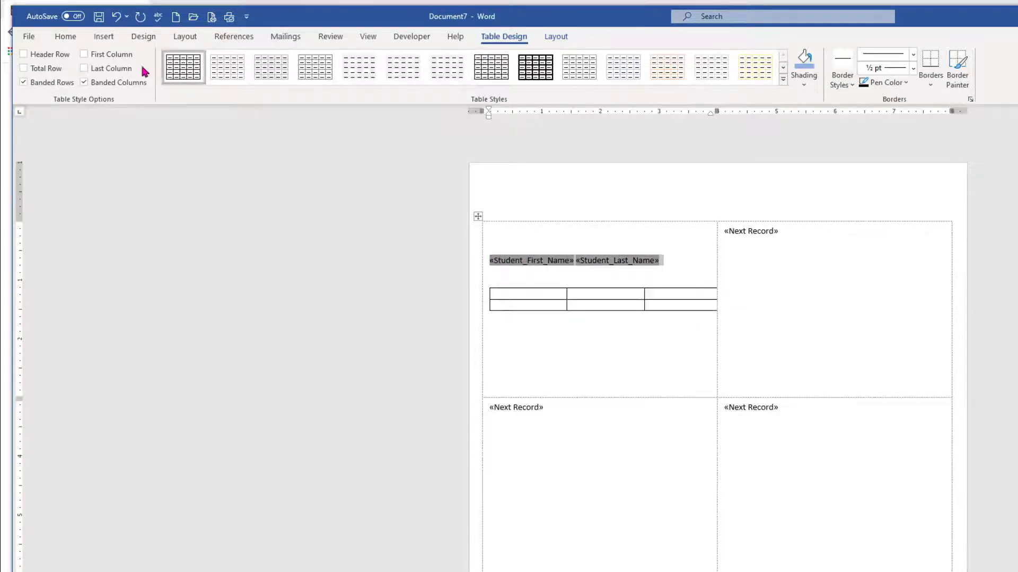
pyautogui.click(66, 37)
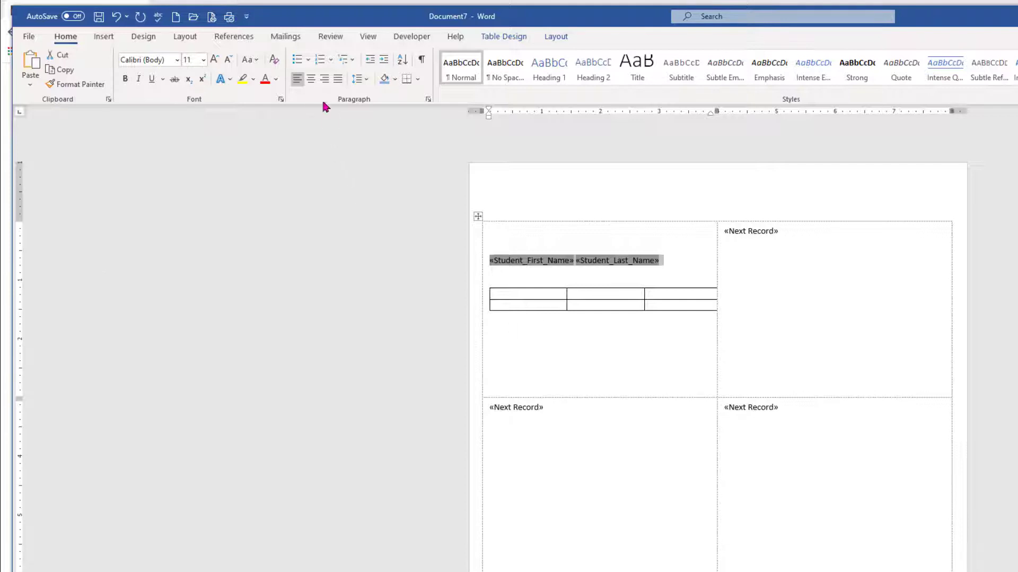
pyautogui.click(311, 81)
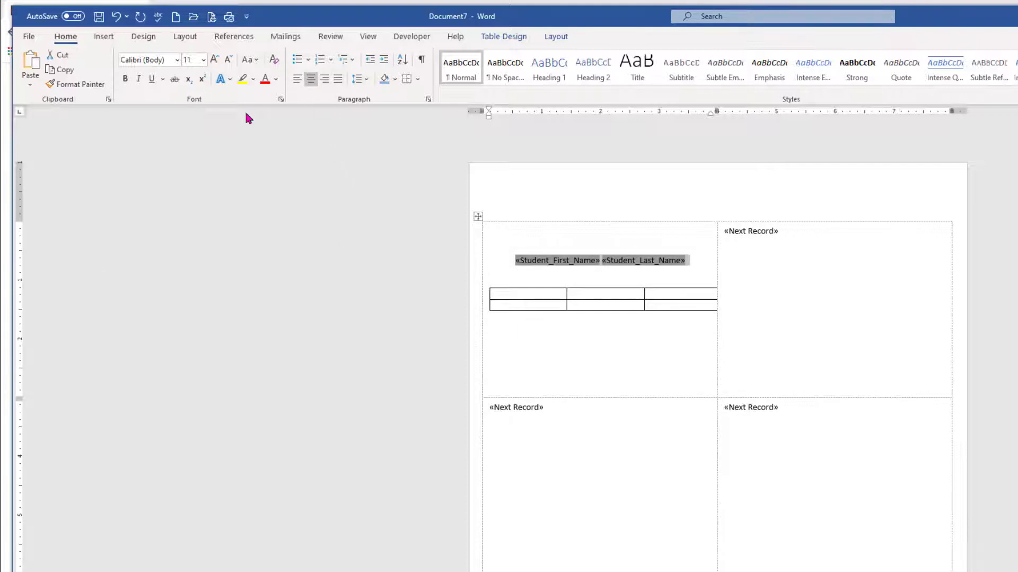
pyautogui.click(215, 60)
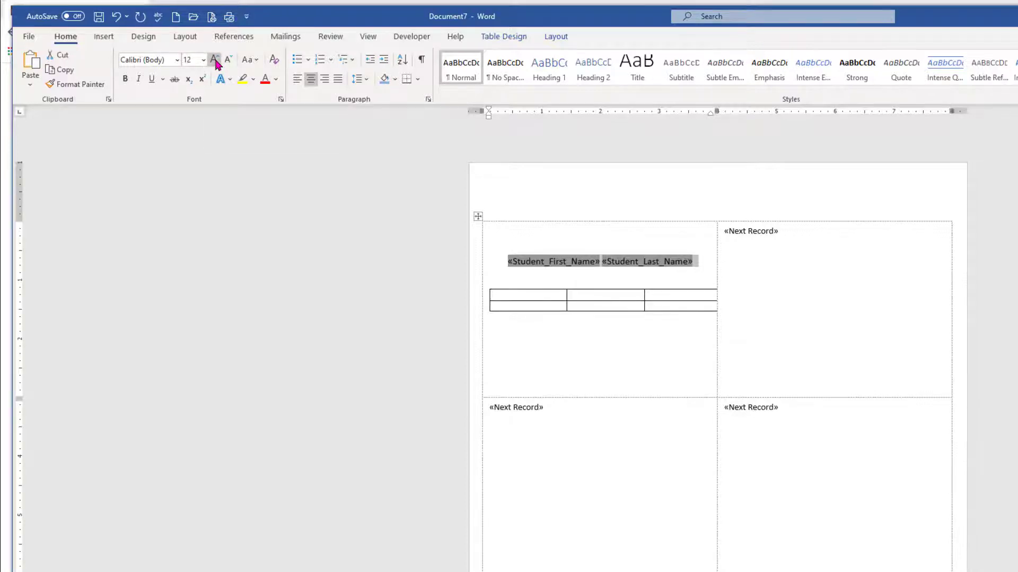
pyautogui.click(214, 60)
pyautogui.click(215, 60)
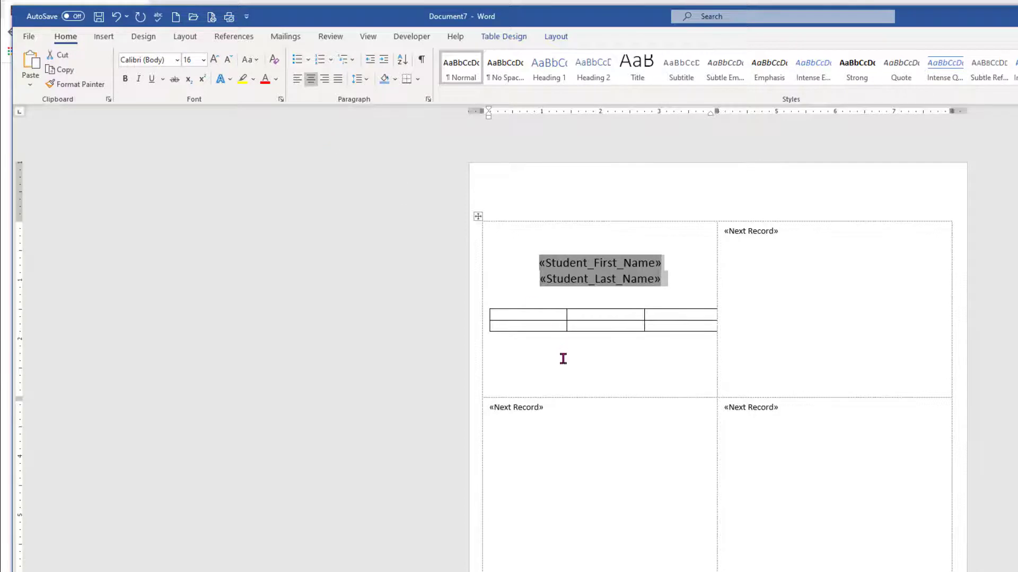
pyautogui.click(127, 85)
pyautogui.click(600, 366)
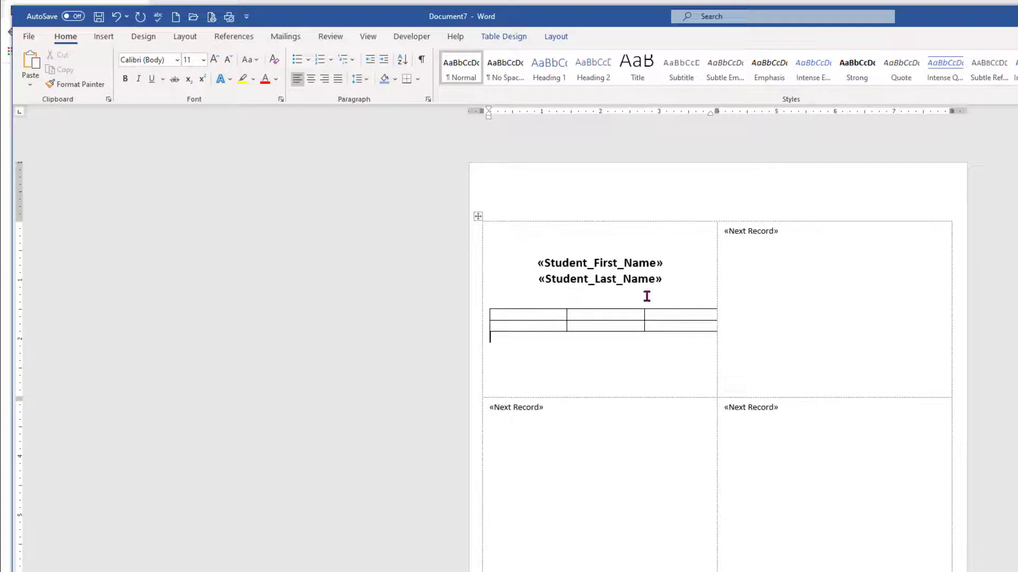
# Insert the Class Start Time 1 merge field into the first cell of the class table
pyautogui.click(510, 314)
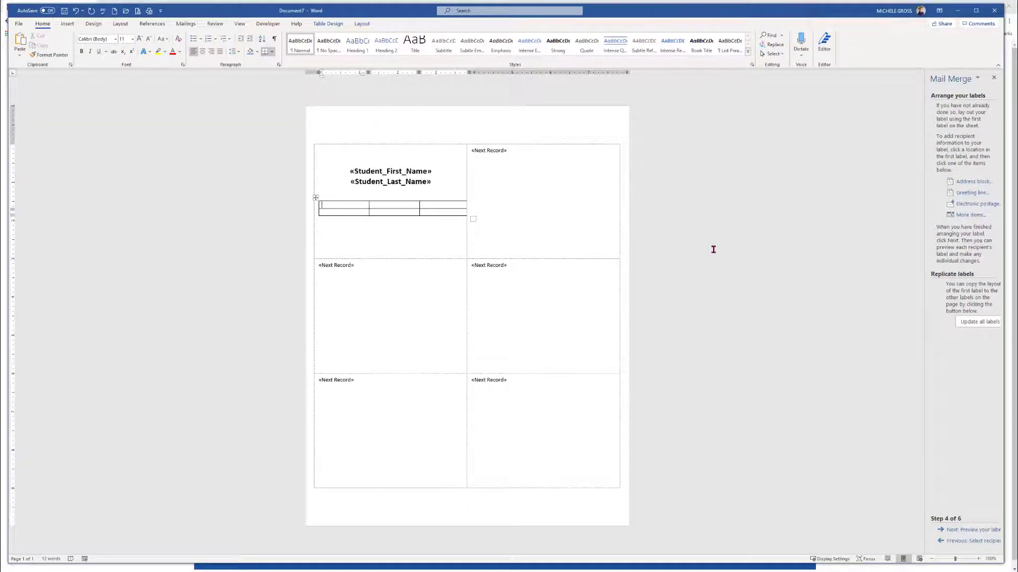
pyautogui.click(962, 216)
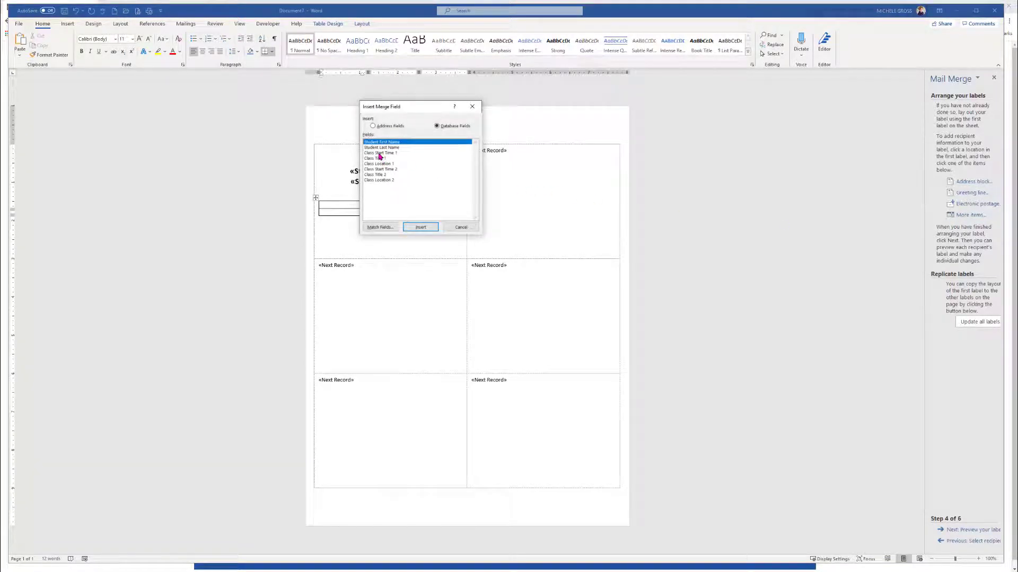
pyautogui.doubleClick(379, 153)
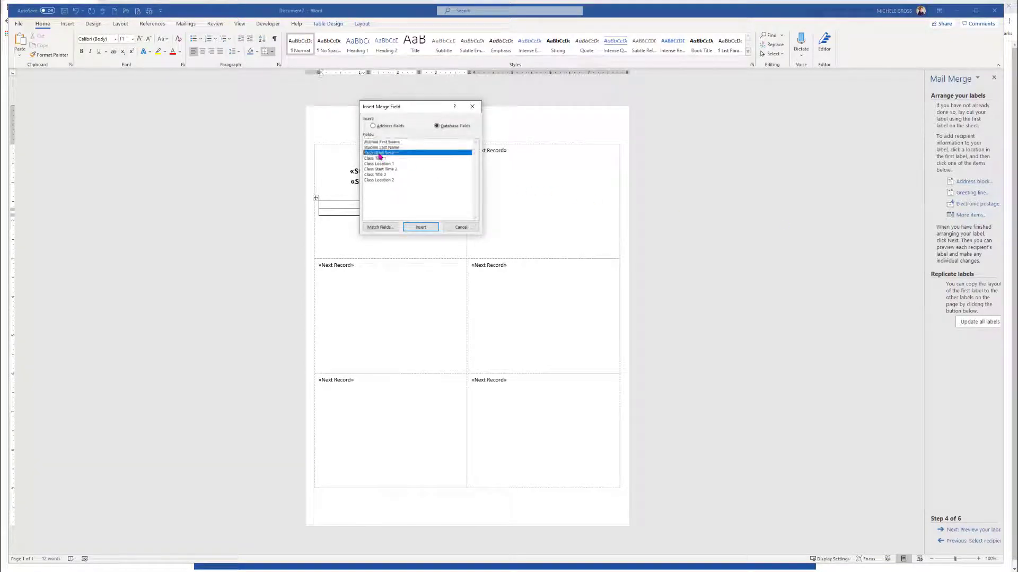
pyautogui.click(462, 230)
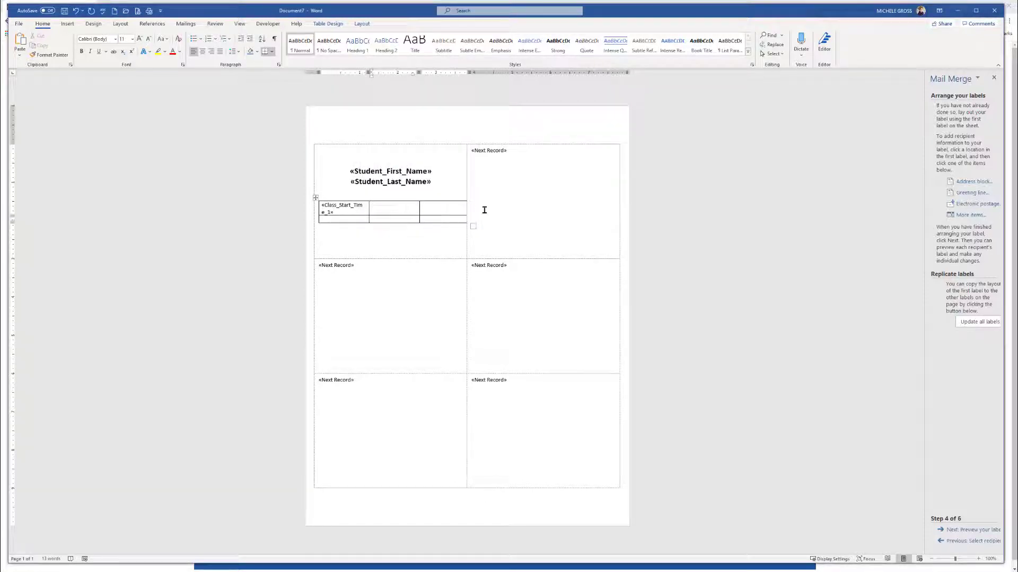
# Insert the Class Title 1 merge field into the second cell of the first row
pyautogui.click(972, 216)
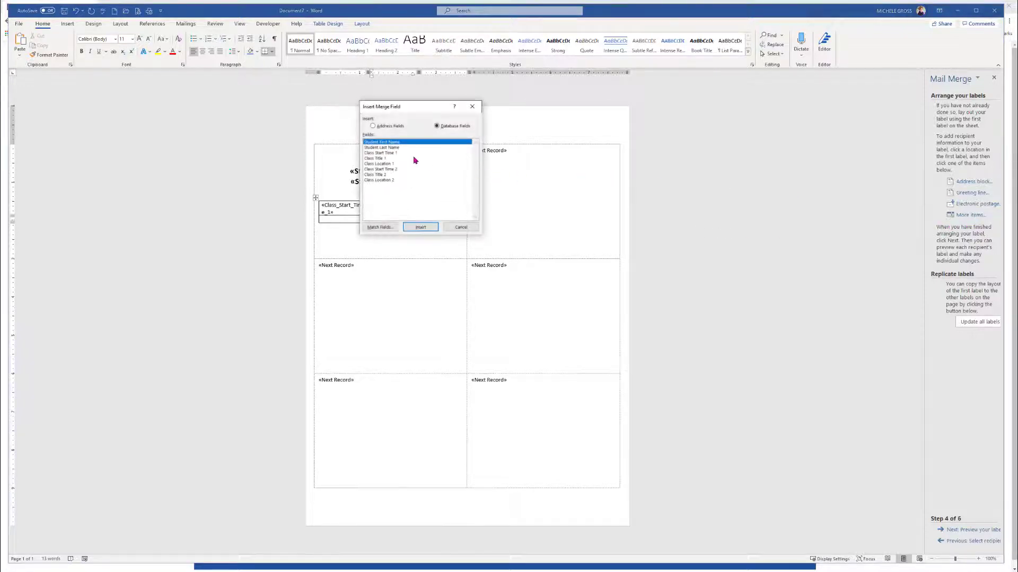
pyautogui.doubleClick(373, 159)
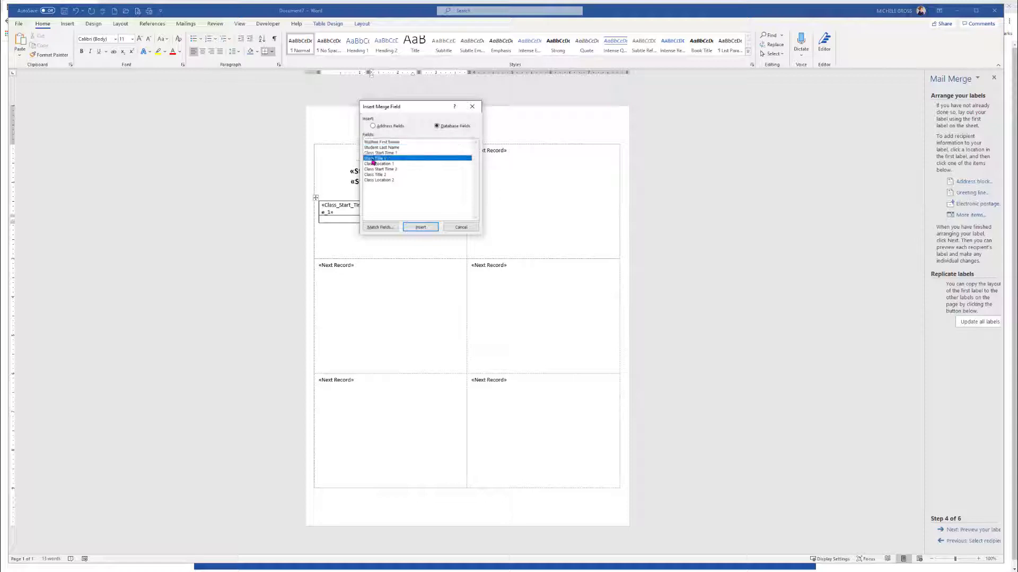
pyautogui.click(462, 227)
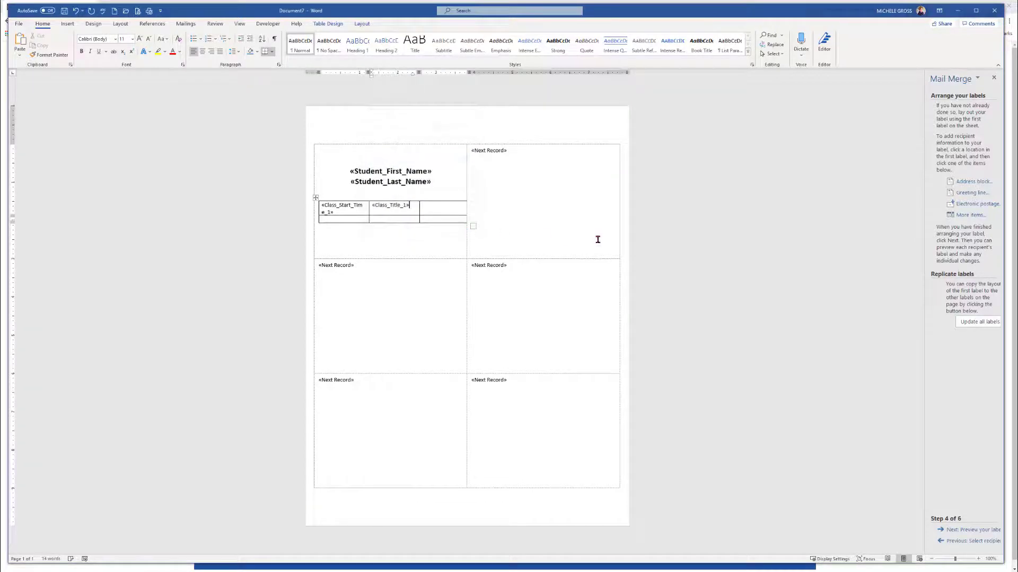
pyautogui.click(968, 215)
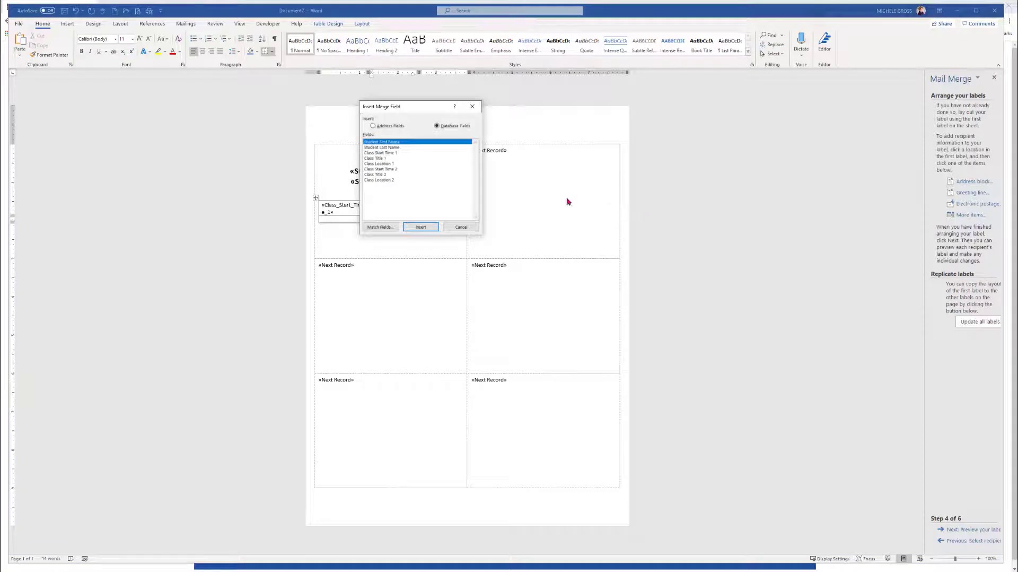
pyautogui.click(380, 164)
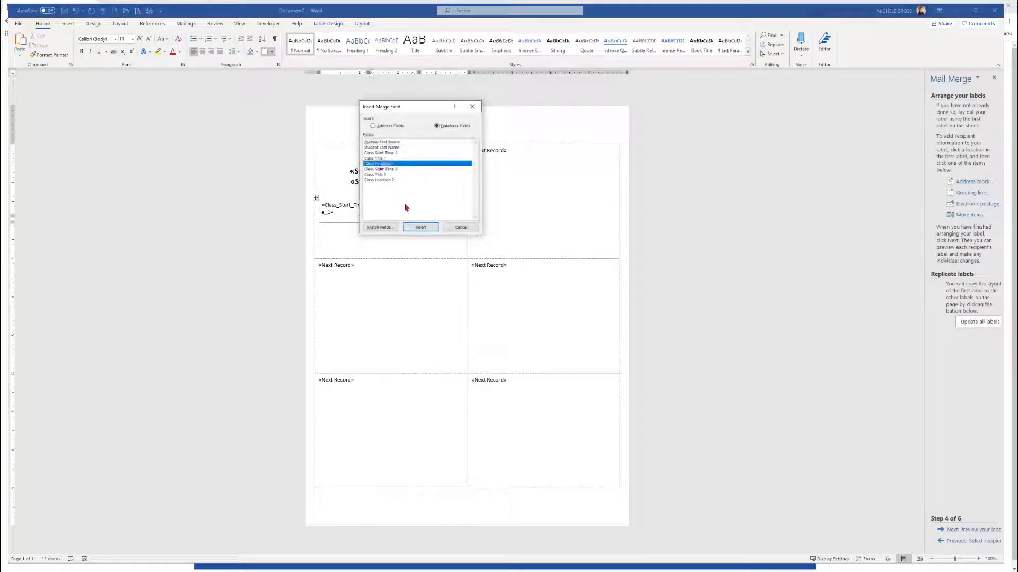
pyautogui.click(420, 227)
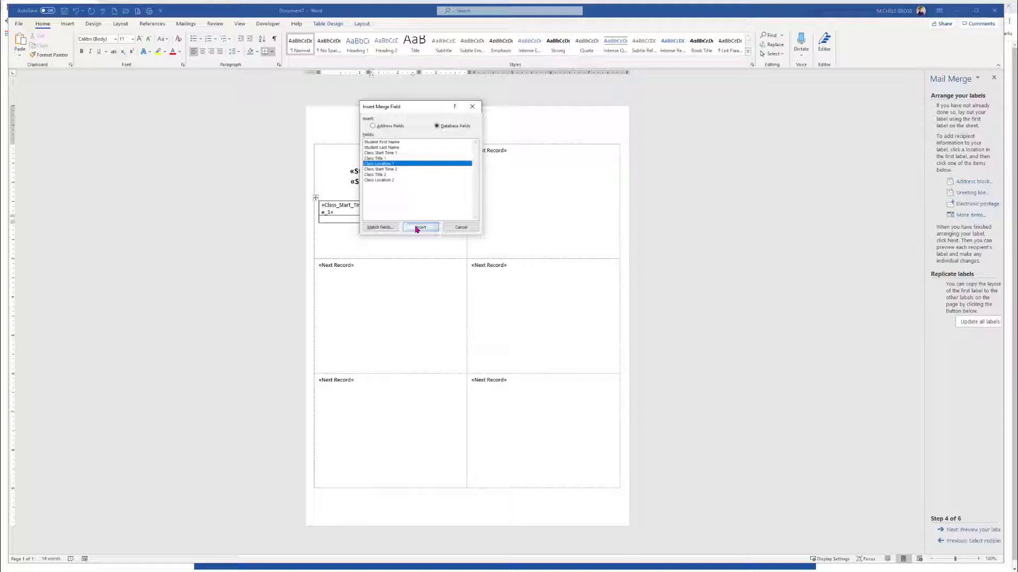
pyautogui.click(461, 227)
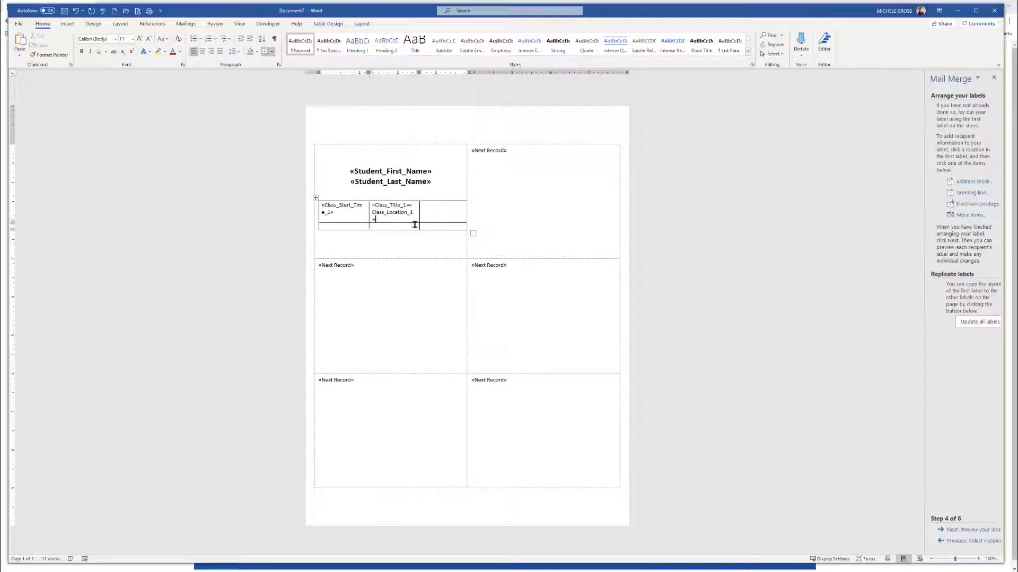
pyautogui.hotkey('shift', 'Left')
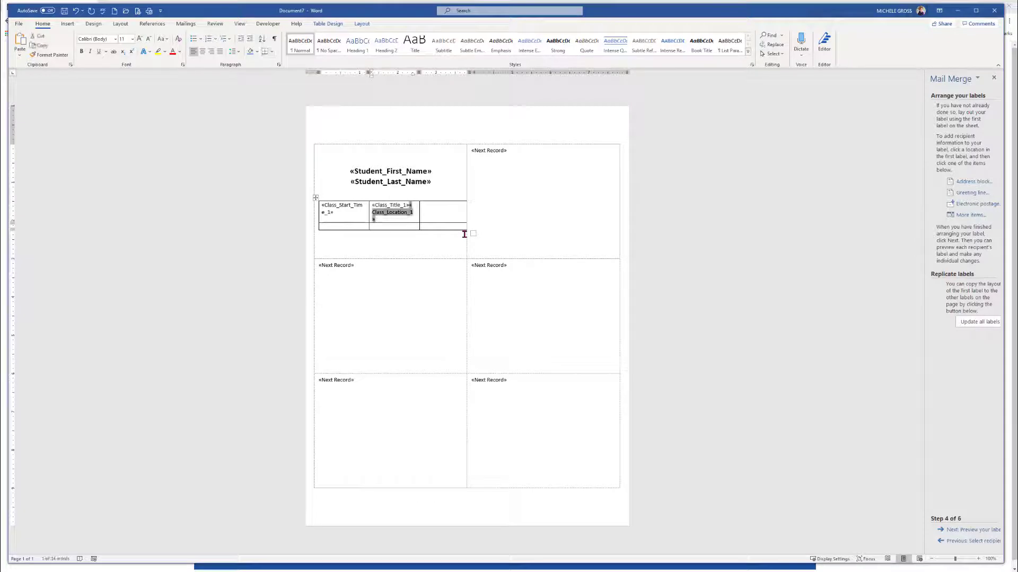
pyautogui.press('BackSpace')
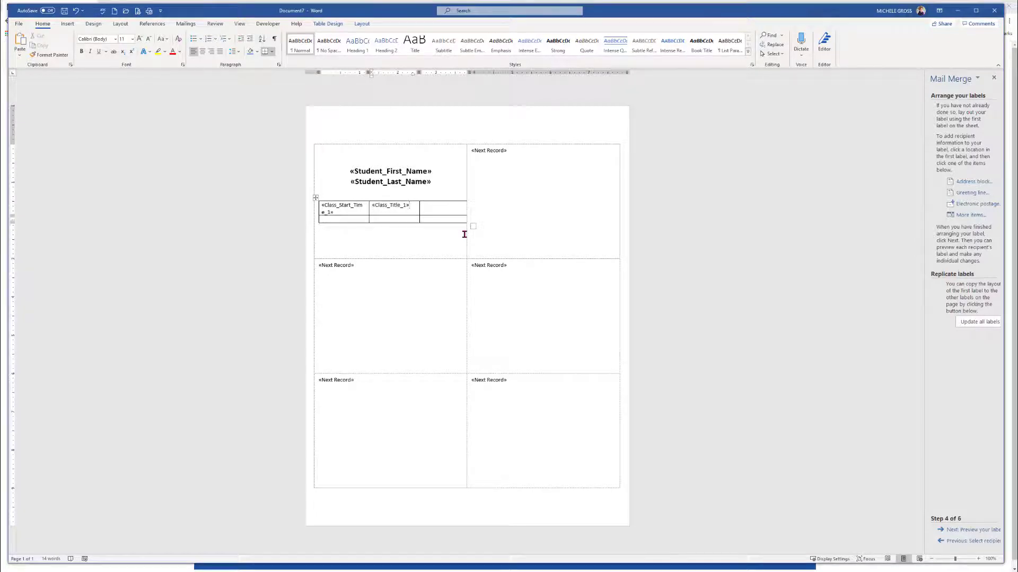
# Insert the Class Location 1 merge field into the third cell of the first row
pyautogui.click(434, 208)
pyautogui.click(960, 215)
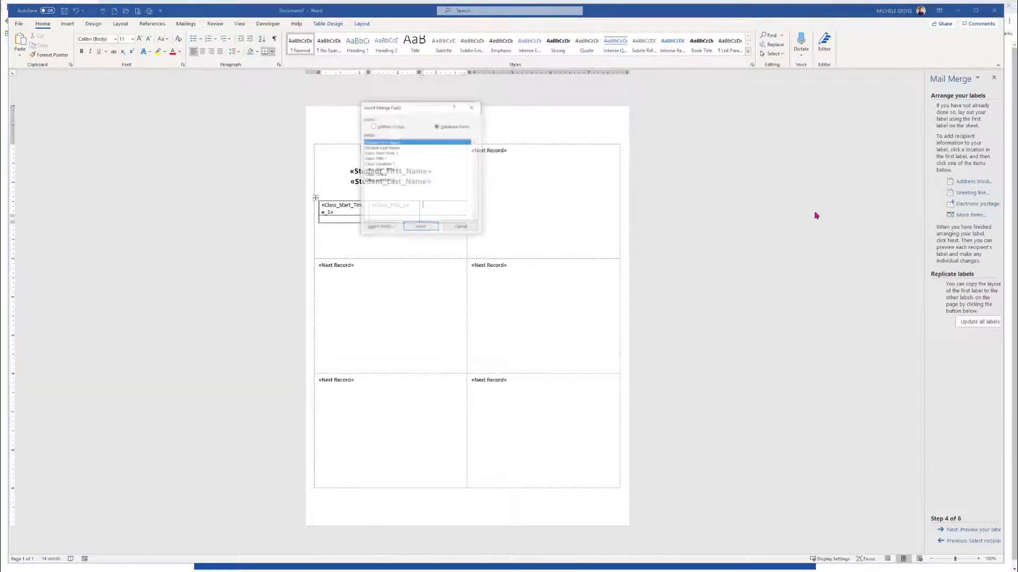
pyautogui.doubleClick(378, 165)
pyautogui.click(460, 226)
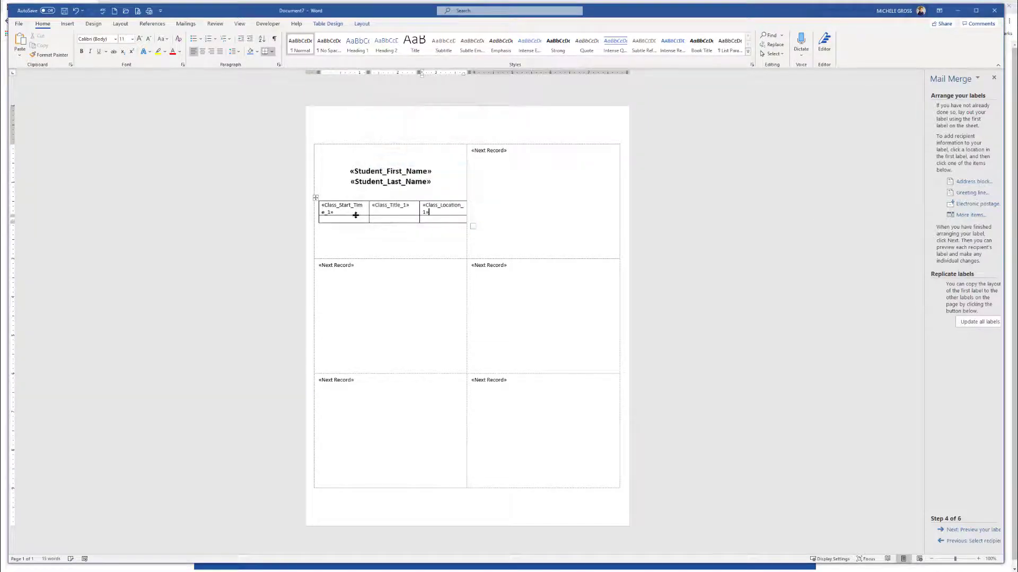
# Insert the Class Start Time 2 merge field into the first cell of the second row
pyautogui.click(333, 218)
pyautogui.click(960, 215)
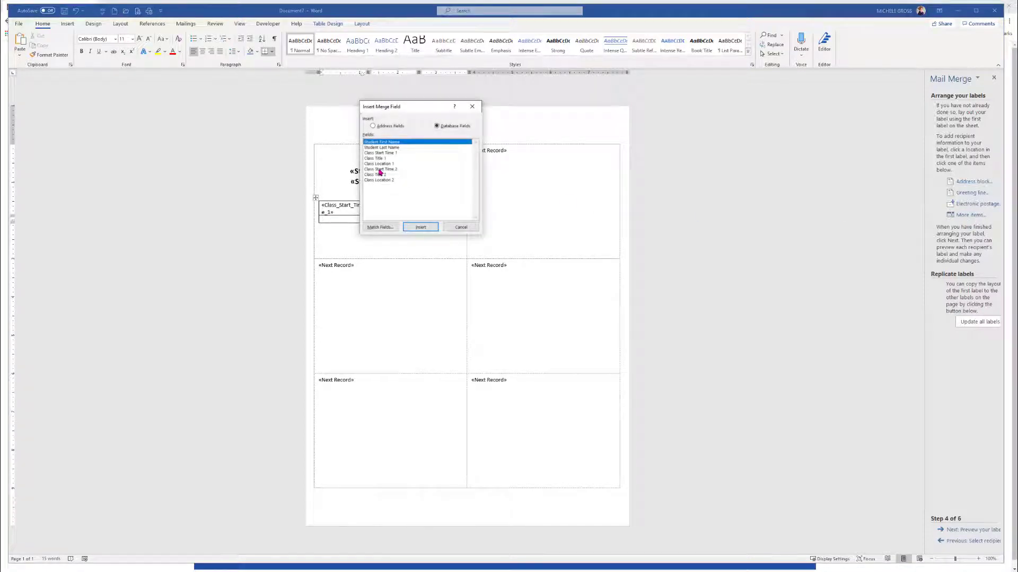
pyautogui.doubleClick(380, 168)
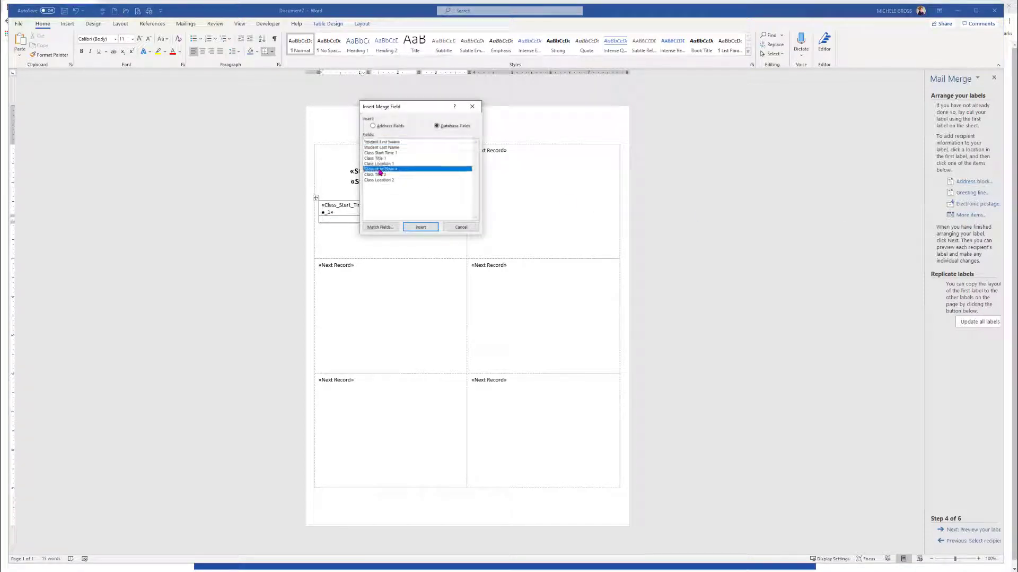
pyautogui.click(460, 226)
# Insert the Class Title 2 merge field into the second cell of the second row
pyautogui.click(387, 222)
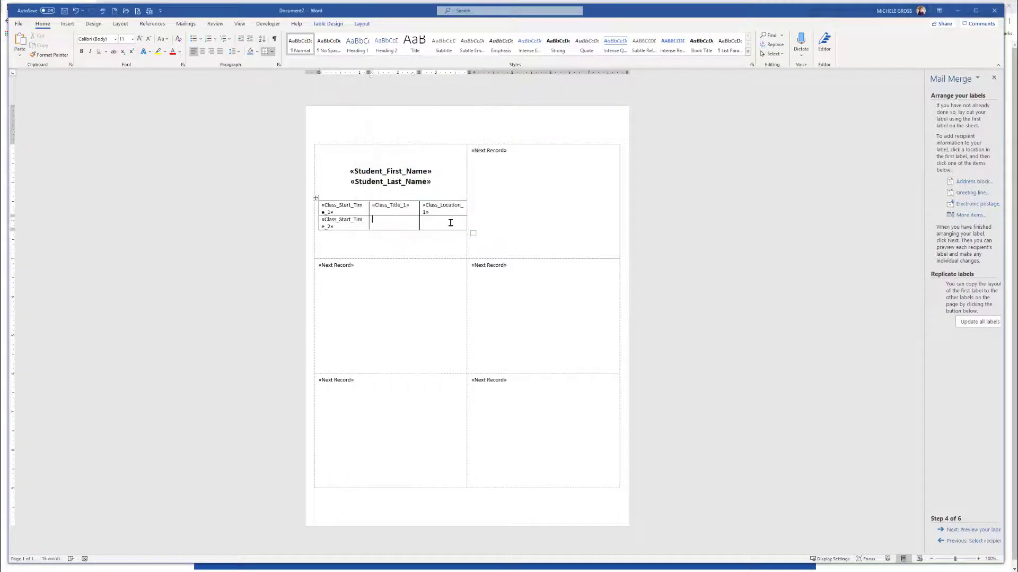
pyautogui.click(960, 215)
pyautogui.click(380, 175)
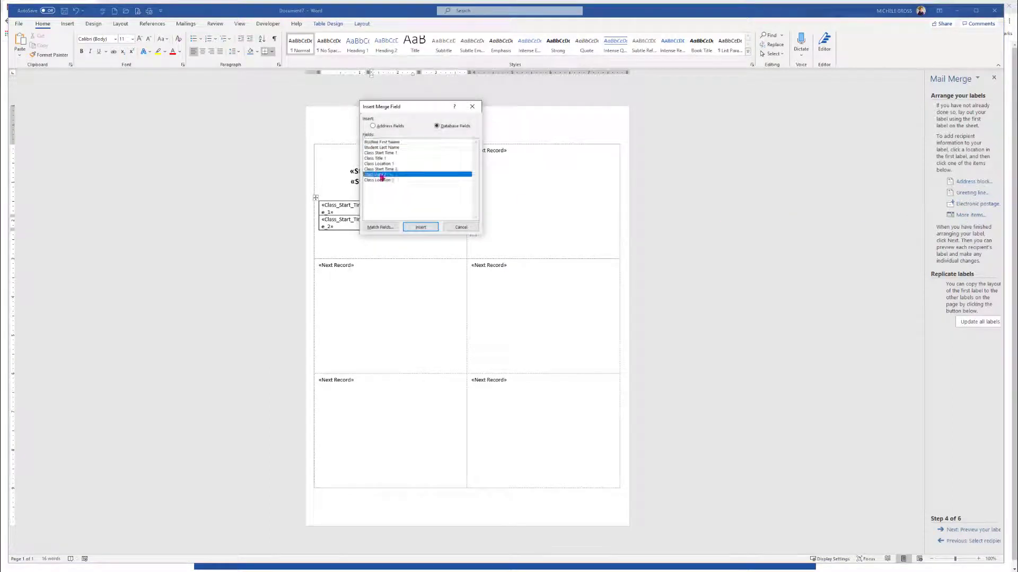
pyautogui.click(420, 226)
pyautogui.click(459, 227)
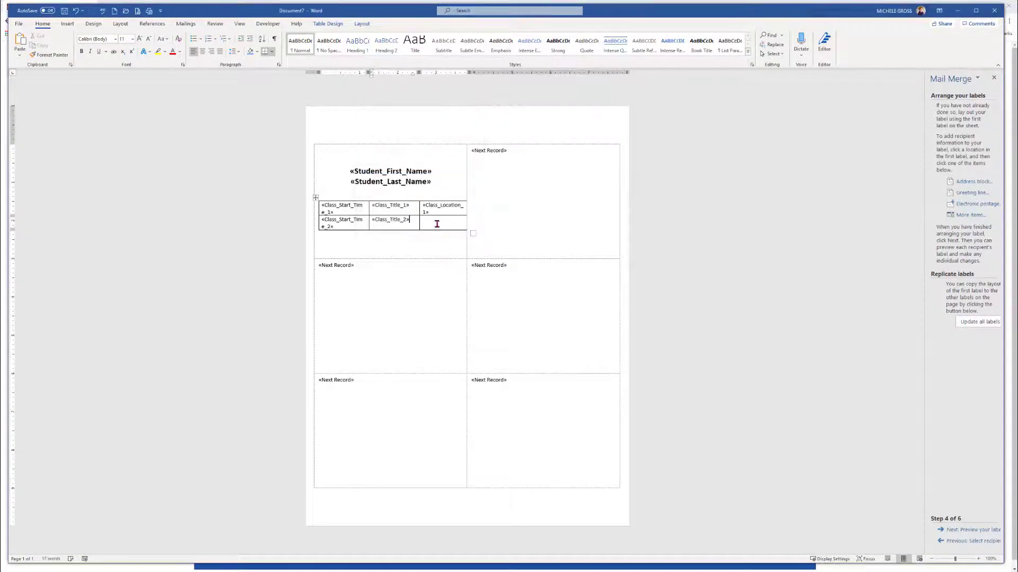
# Insert the Class Location 2 merge field into the third cell of the second row
pyautogui.click(966, 215)
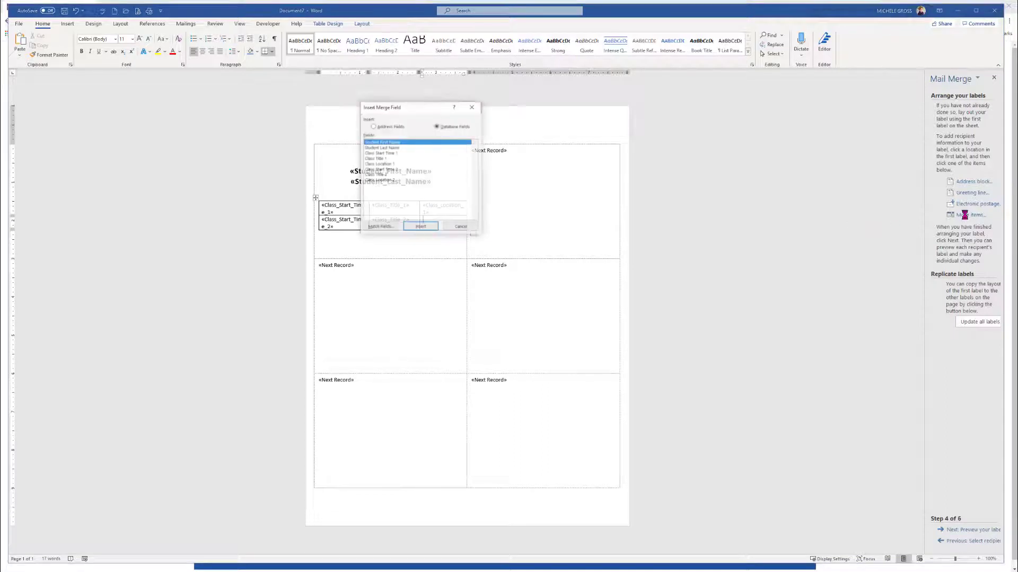
pyautogui.click(377, 181)
pyautogui.click(429, 226)
pyautogui.click(460, 227)
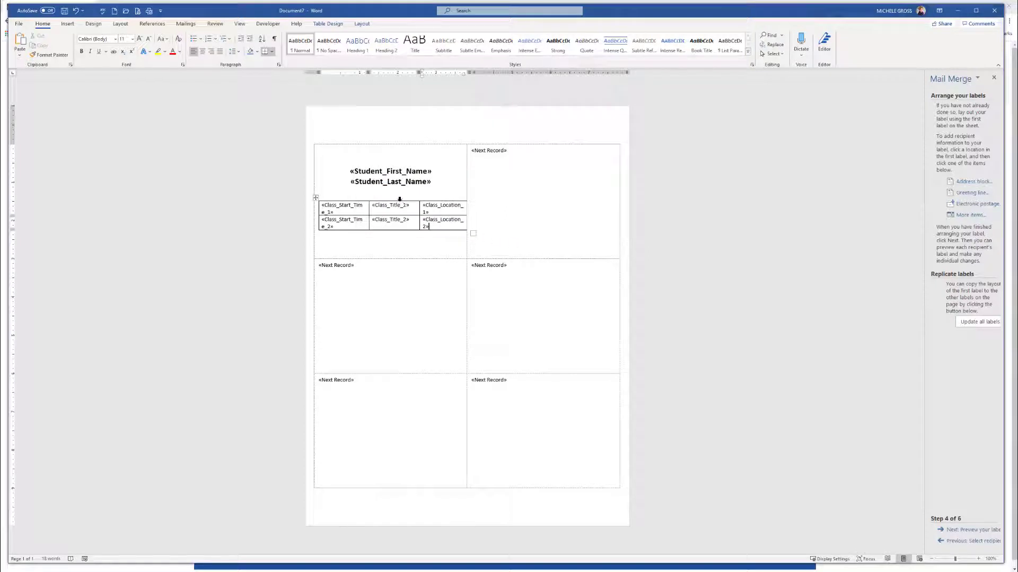
pyautogui.moveTo(314, 199); pyautogui.dragTo(314, 199)
pyautogui.click(315, 200)
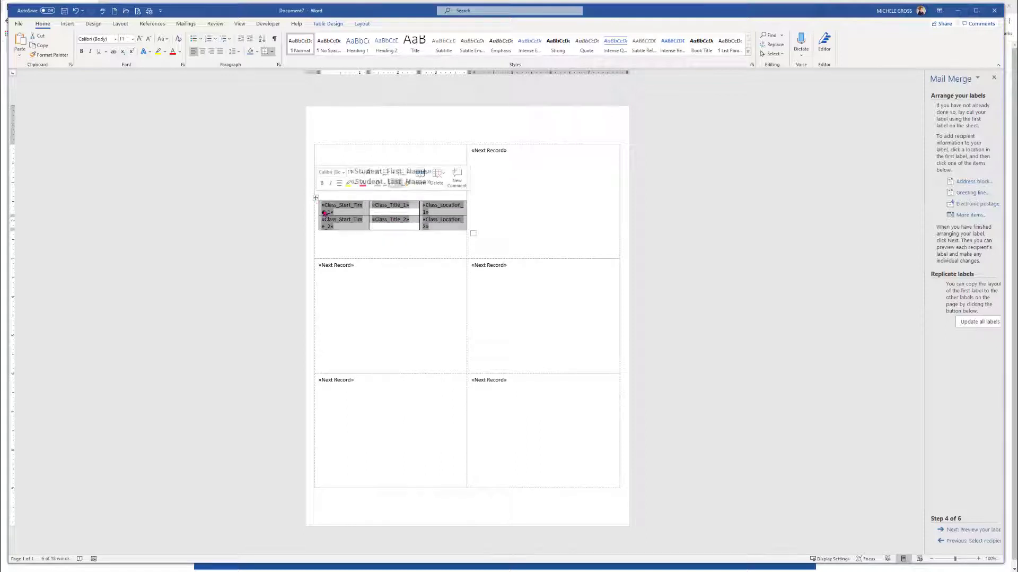
pyautogui.click(202, 50)
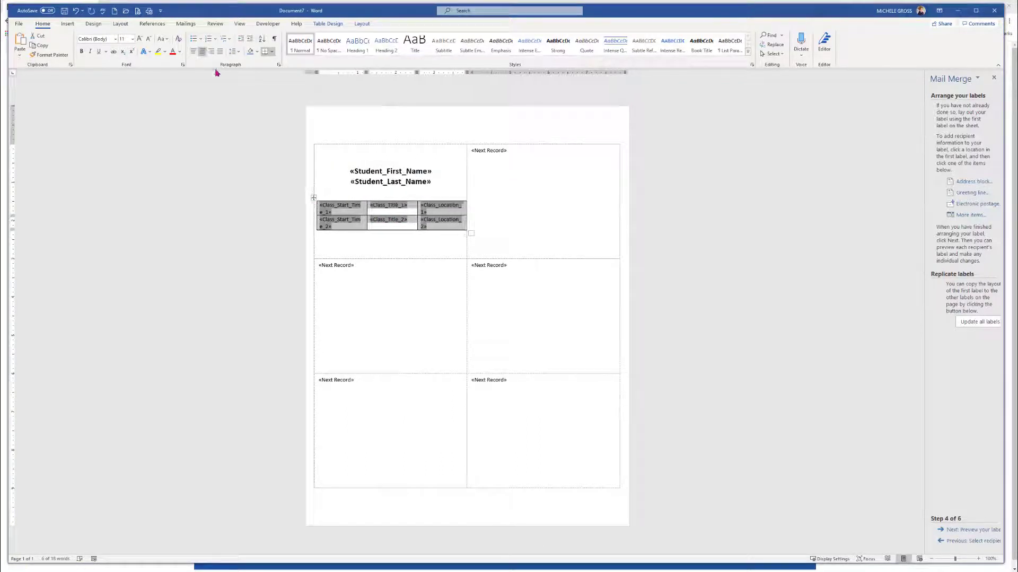
pyautogui.hotkey('ctrl', 'z')
pyautogui.click(434, 245)
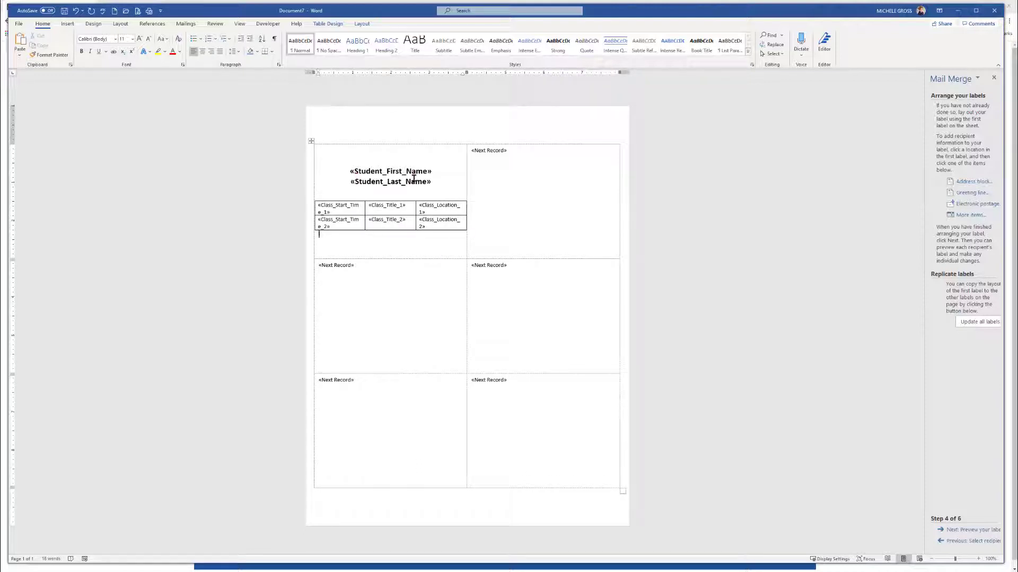
# Update all labels with the first label's layout and preview the merged labels
pyautogui.click(375, 204)
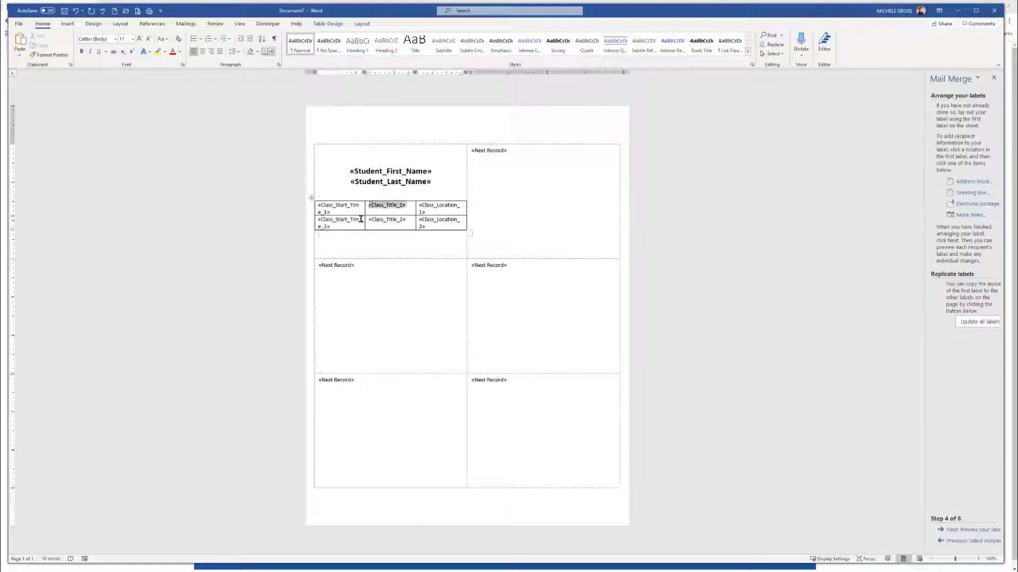
pyautogui.click(311, 197)
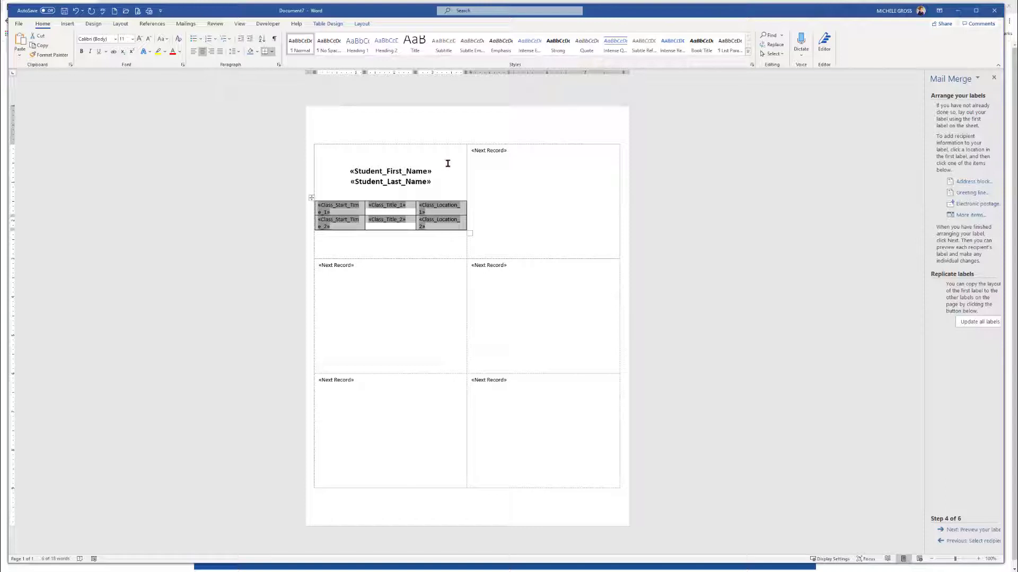
pyautogui.click(475, 233)
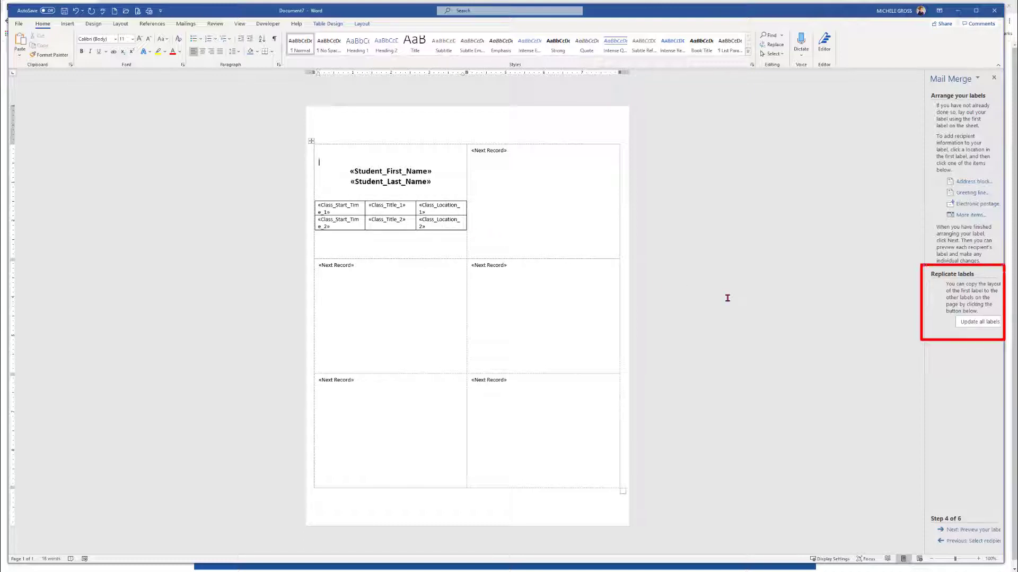
pyautogui.click(975, 325)
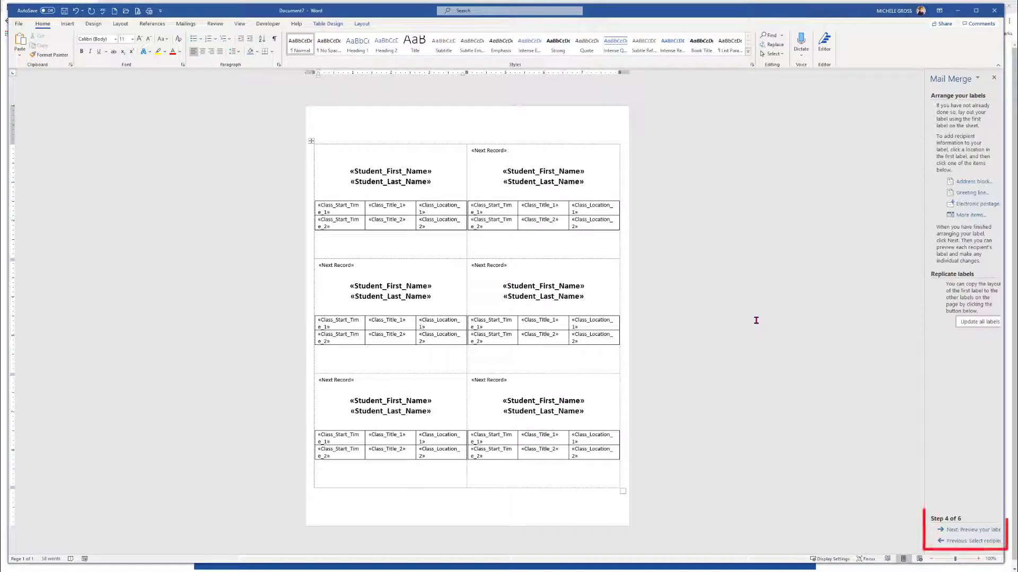
pyautogui.click(974, 529)
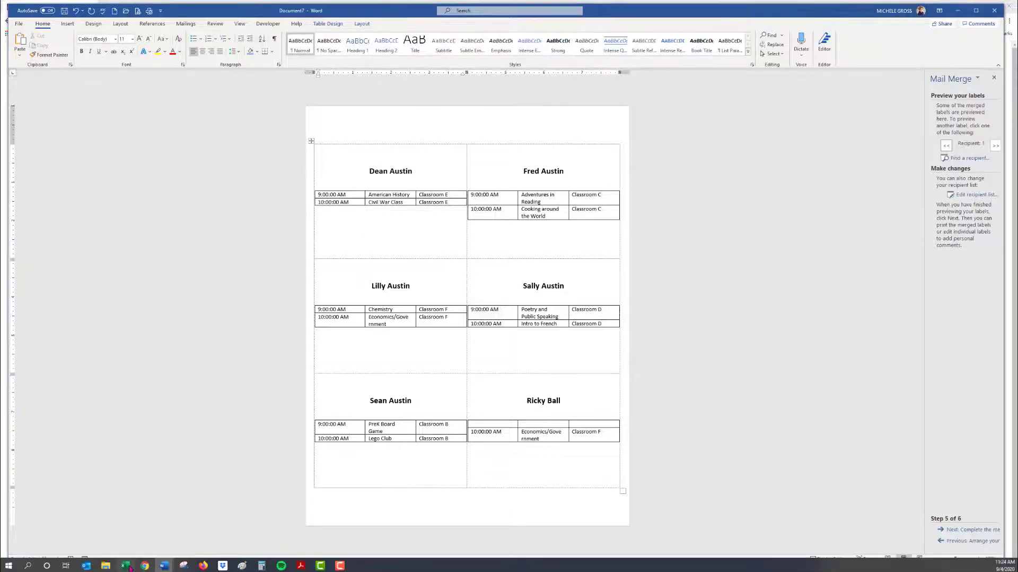
# Switch to Excel and re-enter cell C2 as the text value '9:00 AM
pyautogui.click(127, 566)
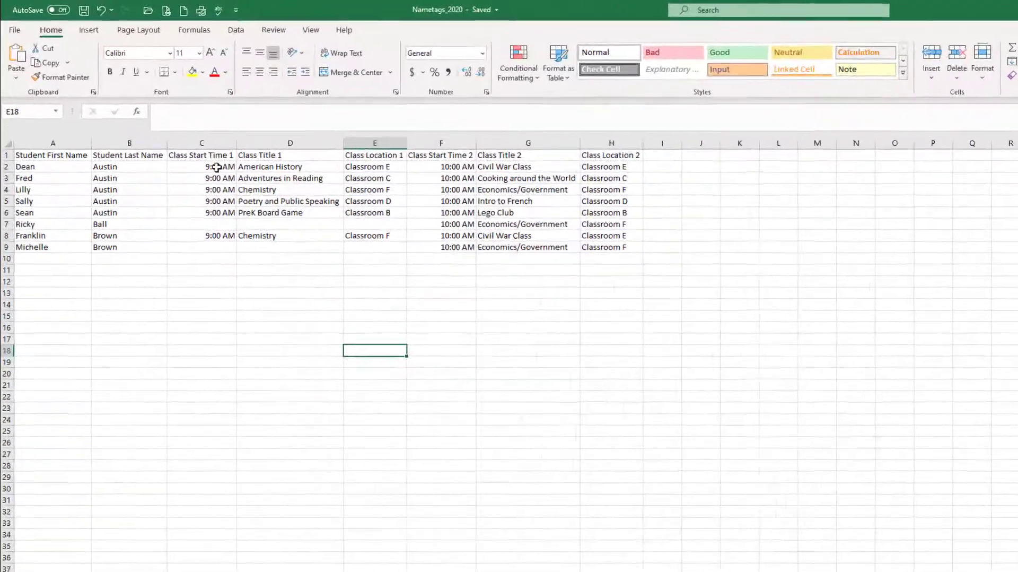
pyautogui.click(217, 167)
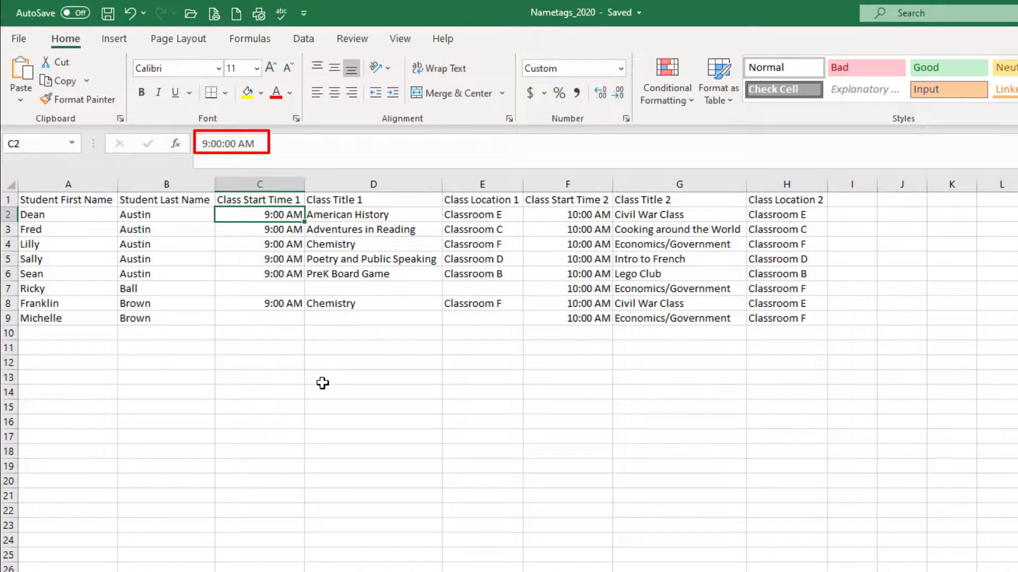
pyautogui.write("'")
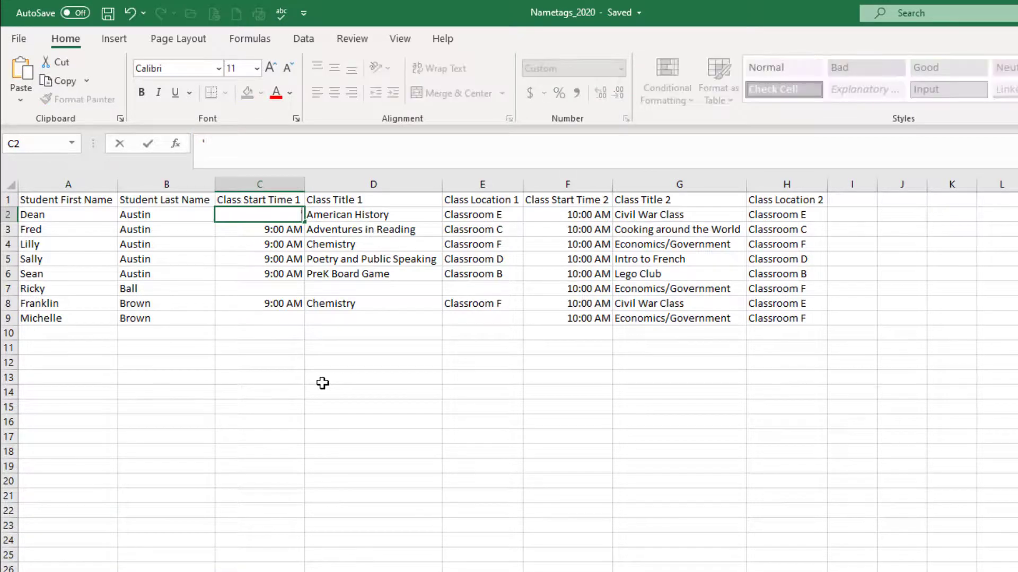
pyautogui.write('9:00 AM')
pyautogui.press('Return')
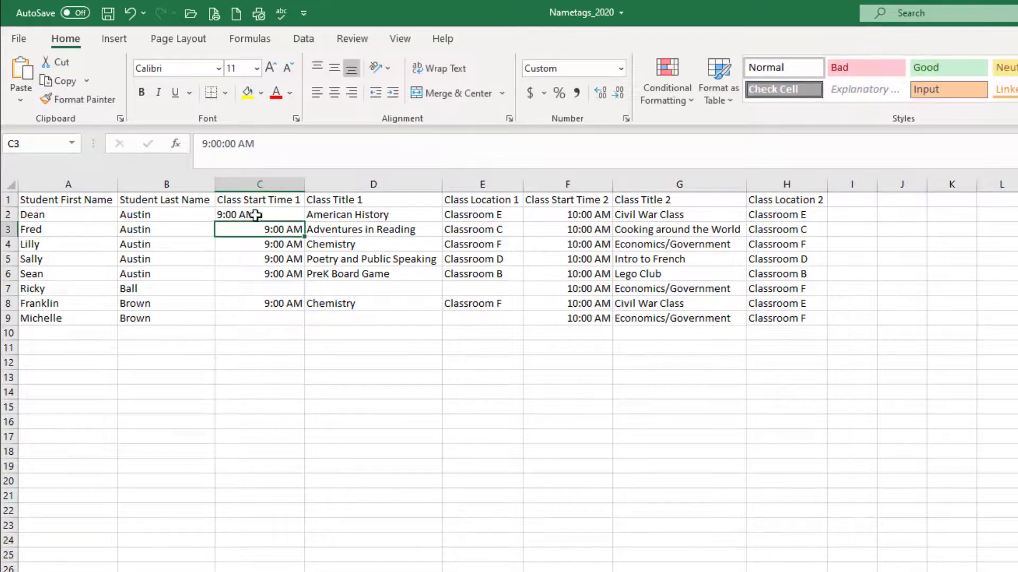
# Copy the text time from C2 into cells C3 through C6 and C8
pyautogui.click(258, 215)
pyautogui.hotkey('ctrl', 'c')
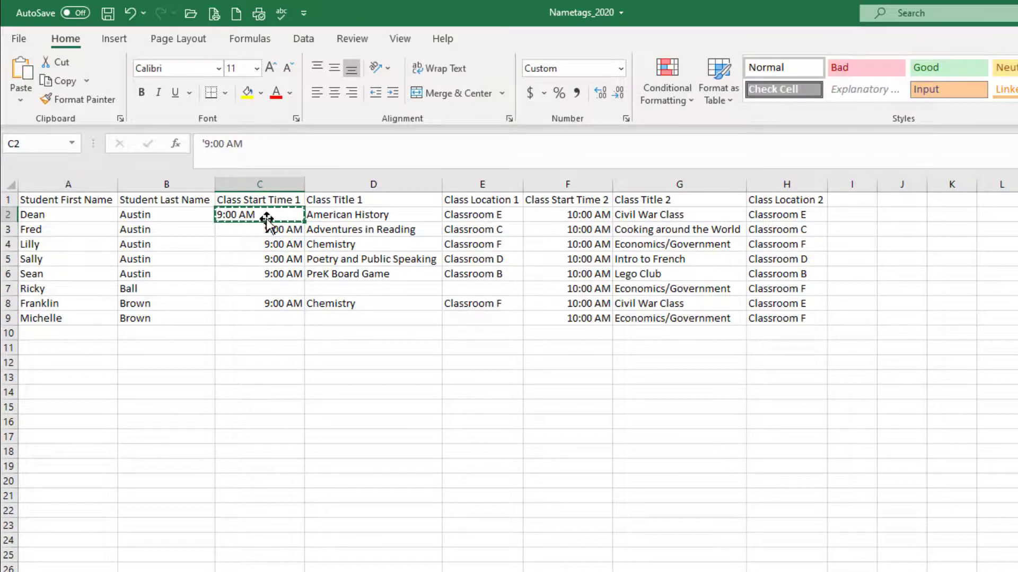
pyautogui.moveTo(274, 229); pyautogui.dragTo(275, 274)
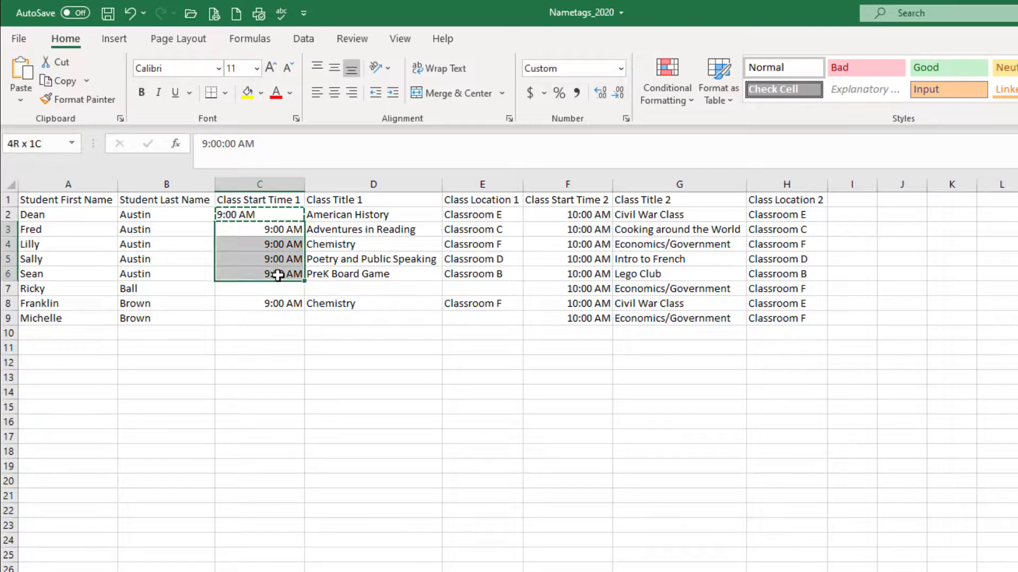
pyautogui.hotkey('ctrl', 'v')
pyautogui.click(279, 301)
pyautogui.hotkey('ctrl', 'v')
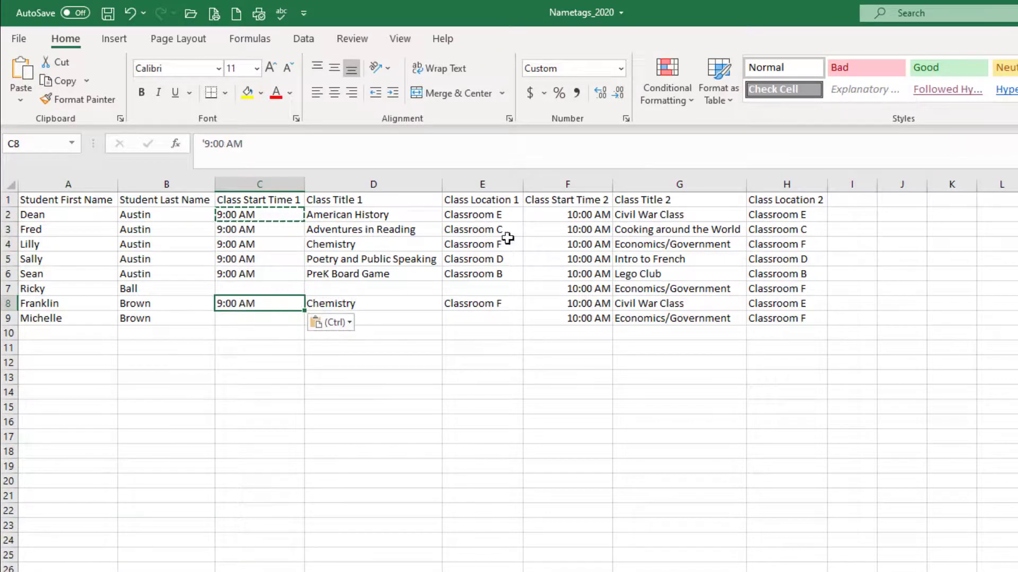
# Enter 10:00 AM in cell F2
pyautogui.click(563, 214)
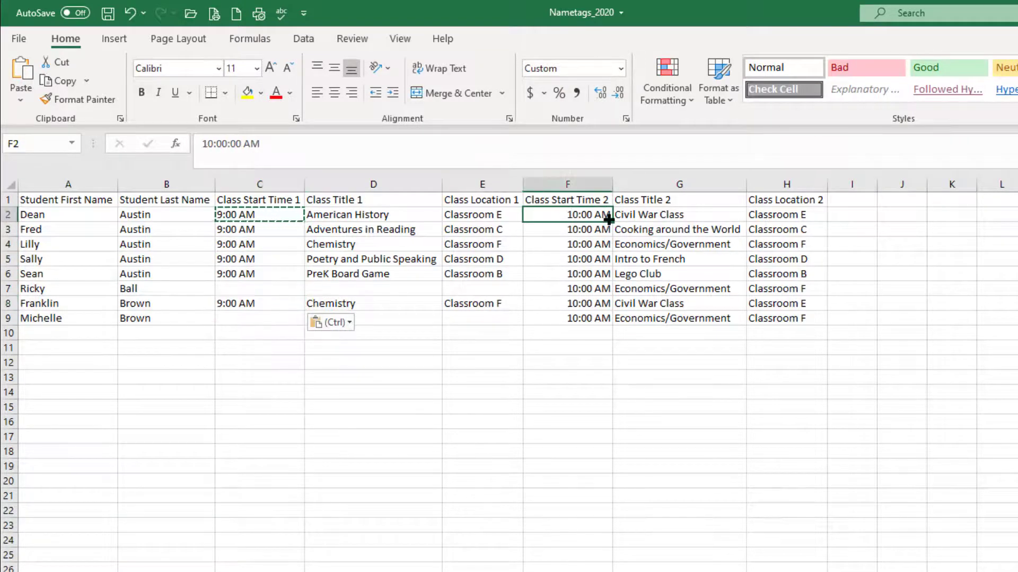
pyautogui.press('Escape')
pyautogui.write('10:')
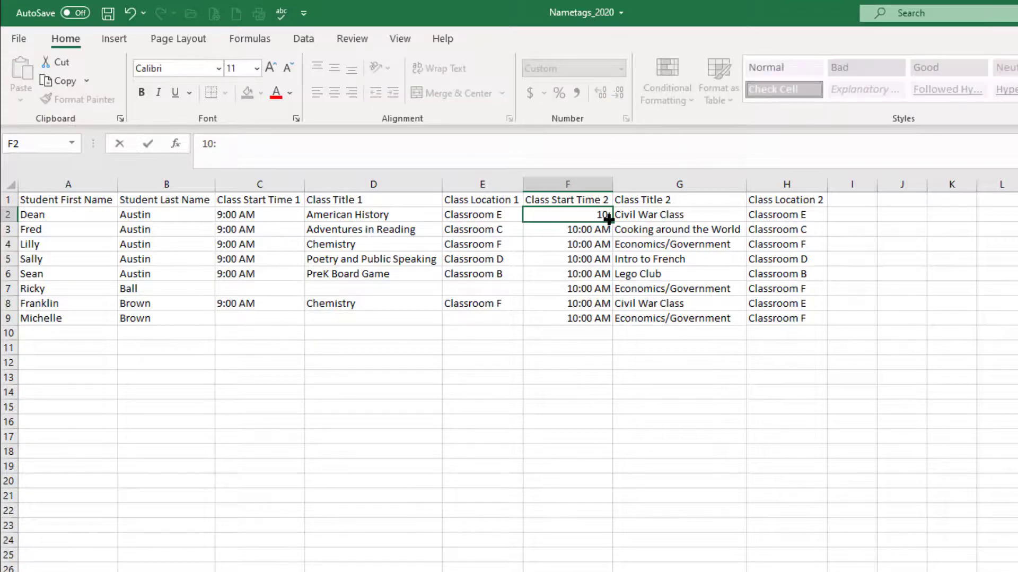
pyautogui.press('BackSpace')
pyautogui.press('BackSpace')
pyautogui.press('BackSpace')
pyautogui.write('10:00 AM')
pyautogui.hotkey('ctrl', 'Return')
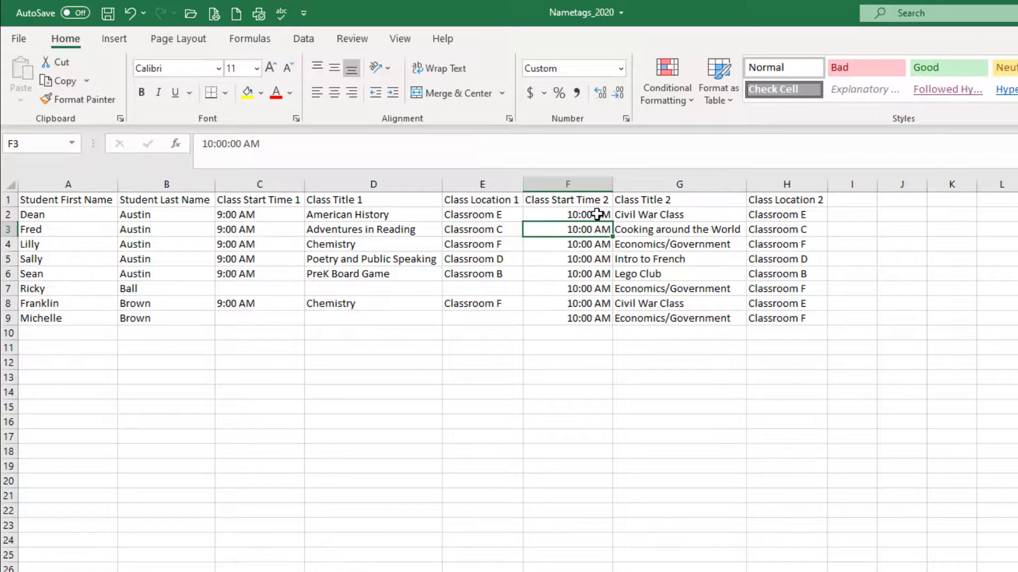
# Re-enter cell F2 as the text value '10:00 AM
pyautogui.click(593, 214)
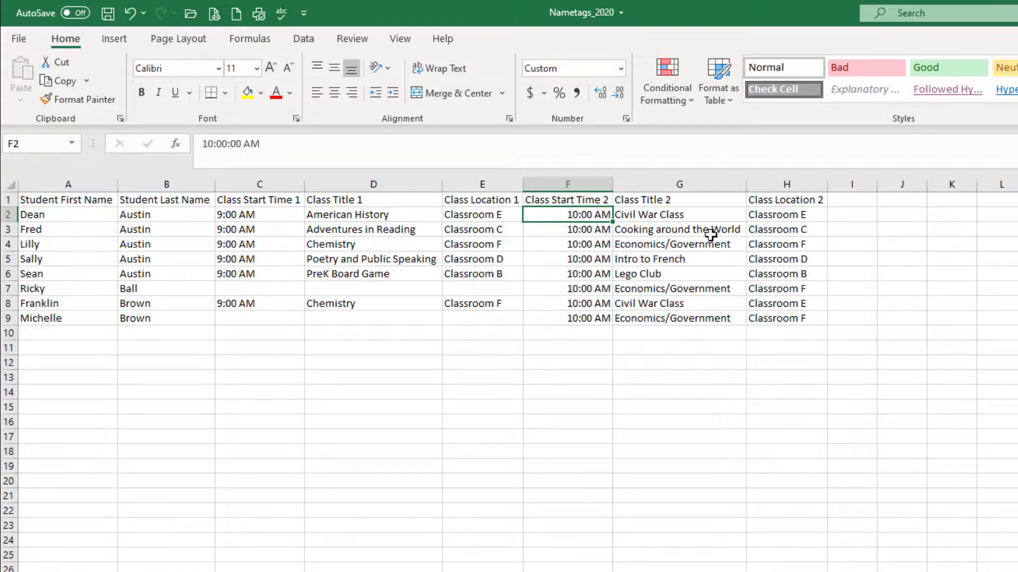
pyautogui.write("'10")
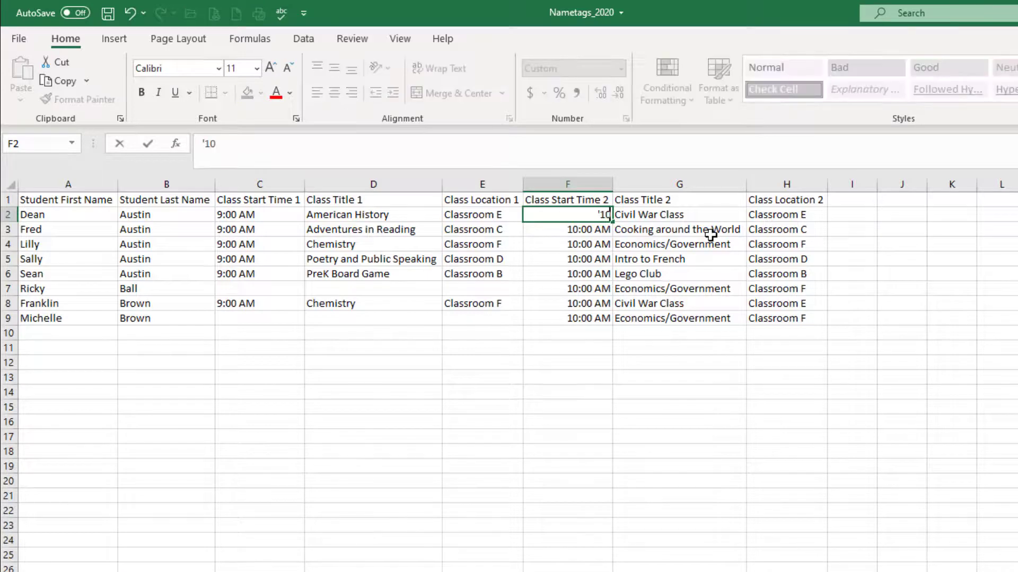
pyautogui.write(':00 AM')
pyautogui.press('Return')
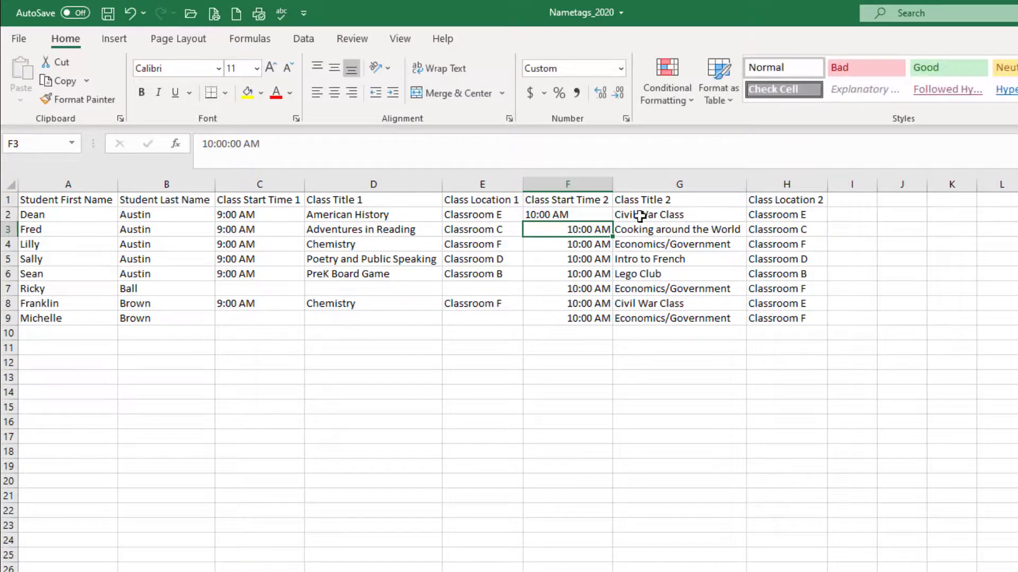
# Copy the text time from F2 into cells F3 through F9 and save the workbook
pyautogui.click(585, 211)
pyautogui.hotkey('ctrl', 'c')
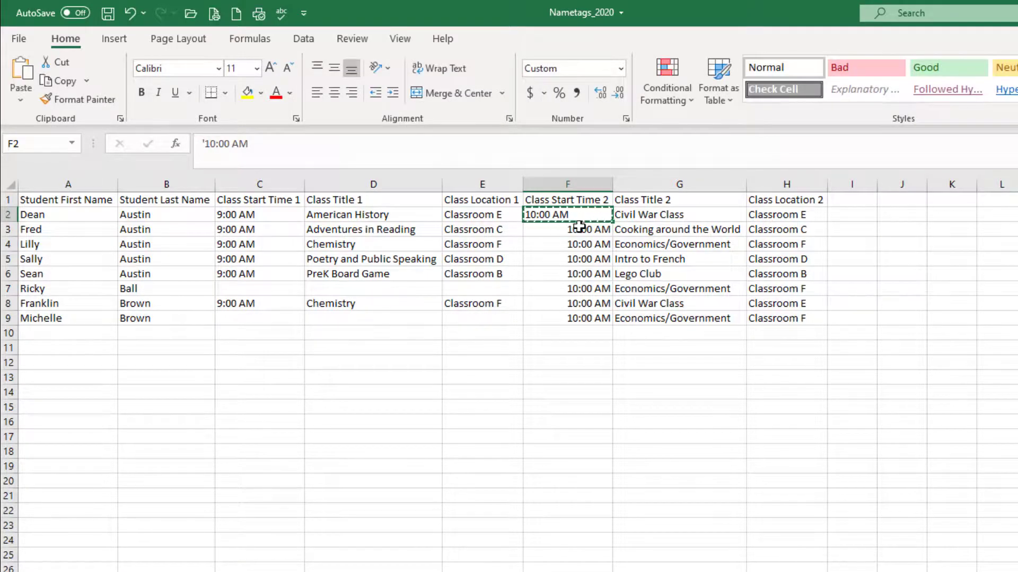
pyautogui.moveTo(579, 228); pyautogui.dragTo(586, 318)
pyautogui.hotkey('ctrl', 'v')
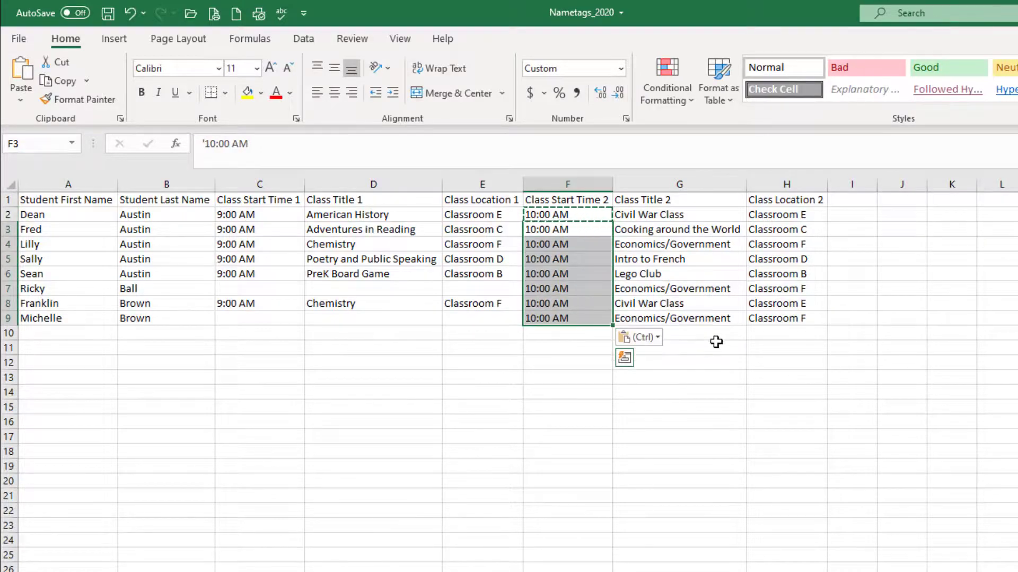
pyautogui.click(108, 13)
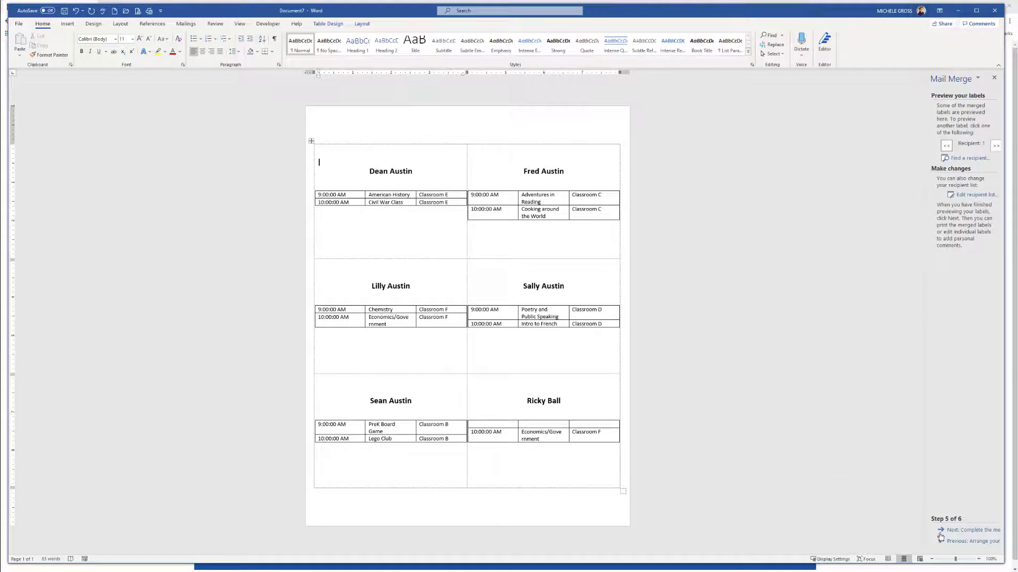
# Reselect the updated Nametags_2020 workbook from Downloads as the recipient list and preview the labels again
pyautogui.click(976, 541)
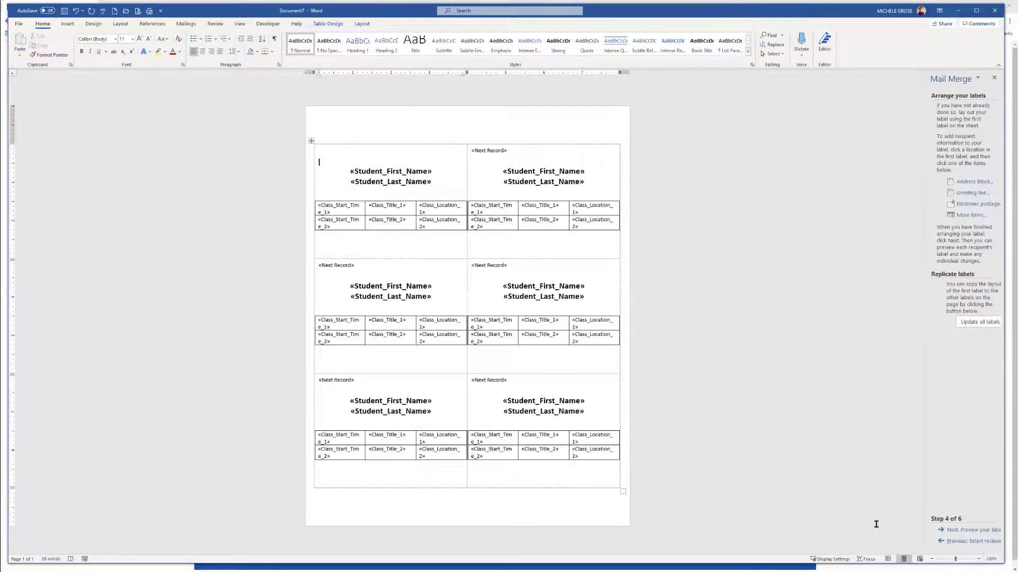
pyautogui.click(979, 542)
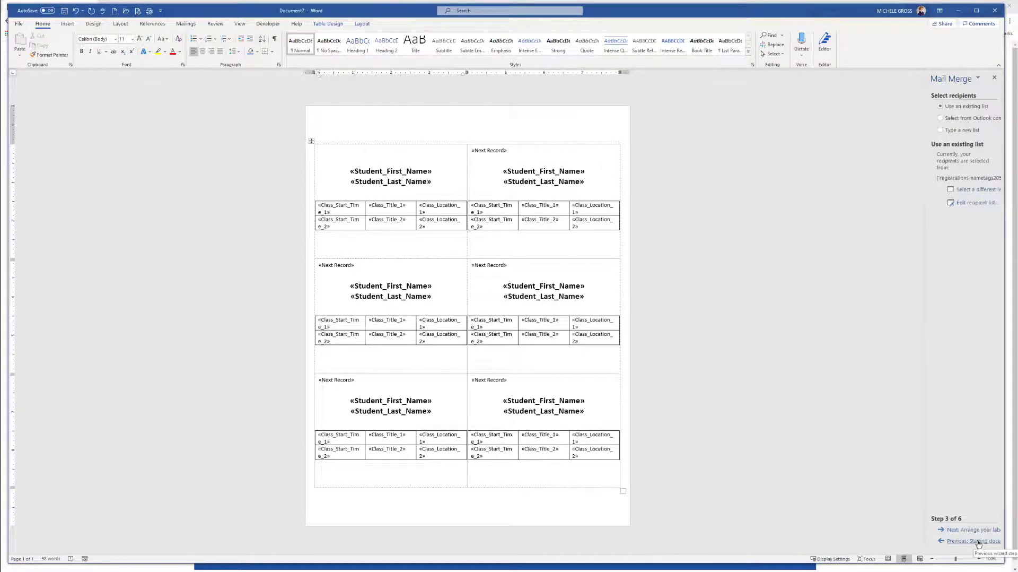
pyautogui.click(975, 189)
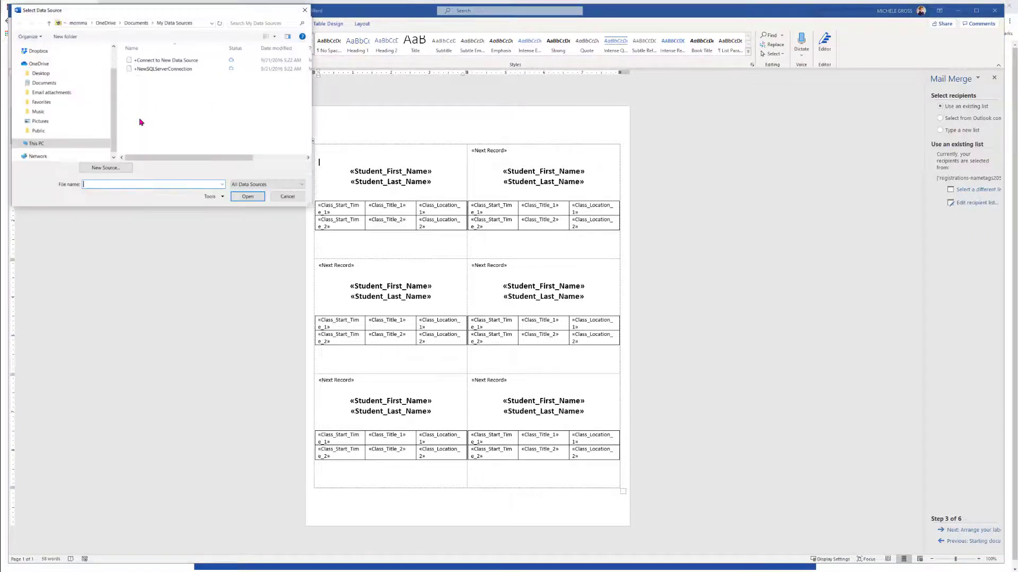
pyautogui.click(41, 90)
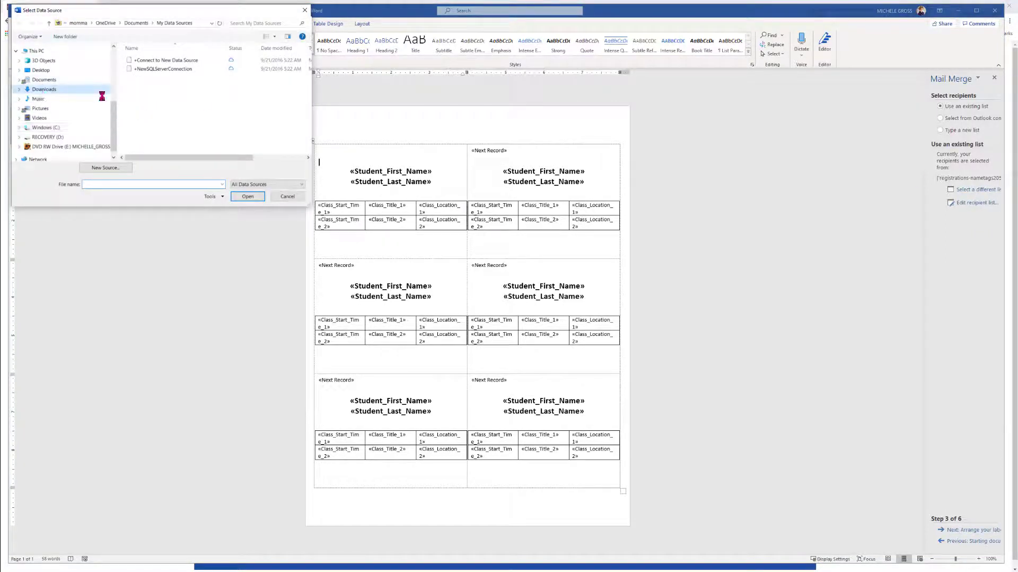
pyautogui.doubleClick(142, 71)
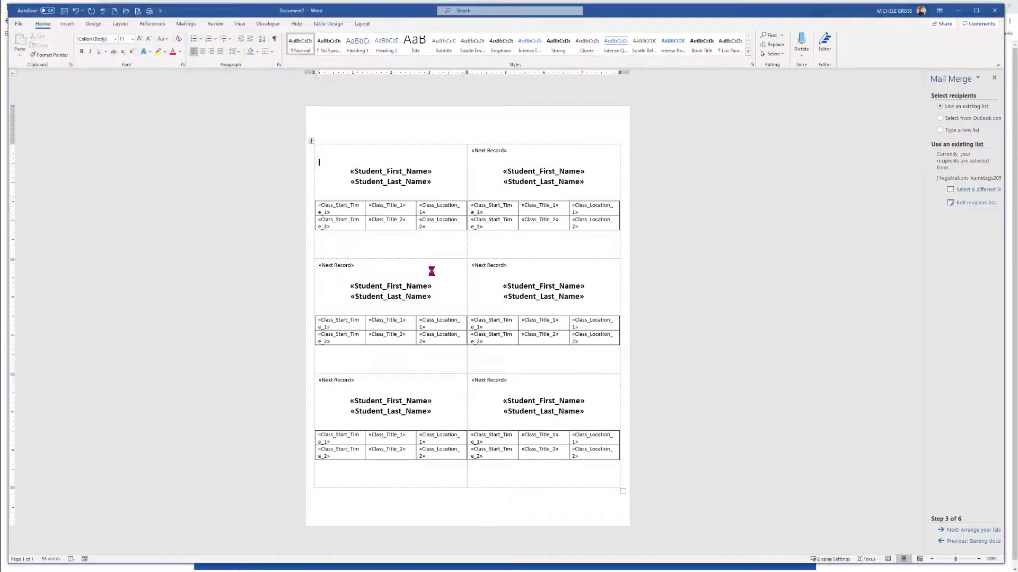
pyautogui.click(540, 317)
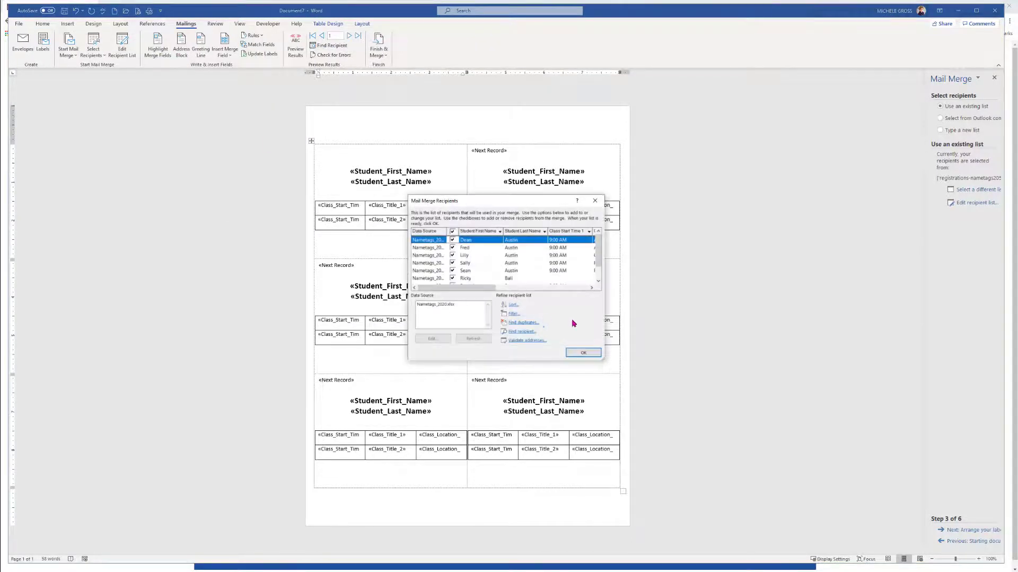
pyautogui.click(583, 352)
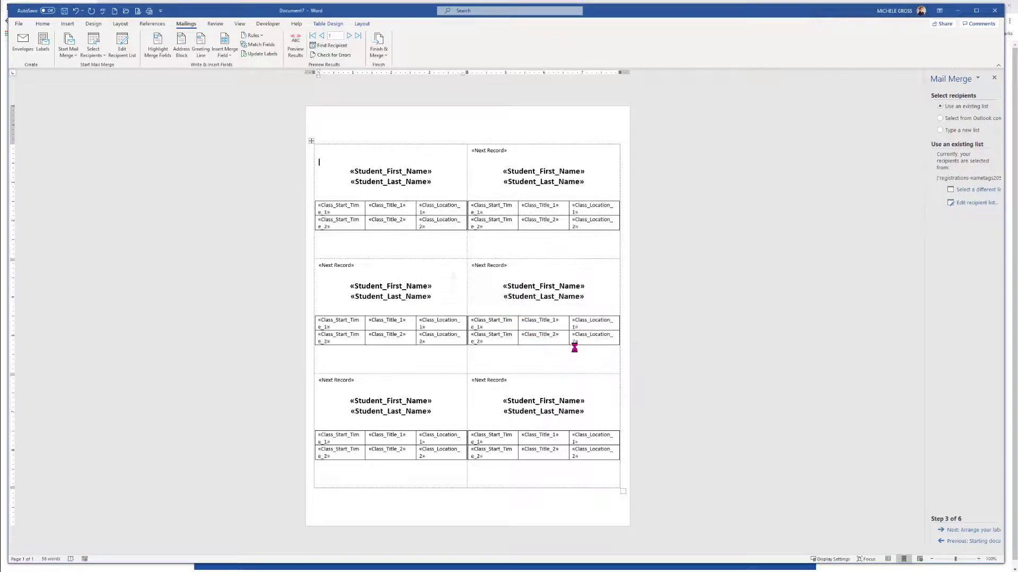
pyautogui.click(975, 530)
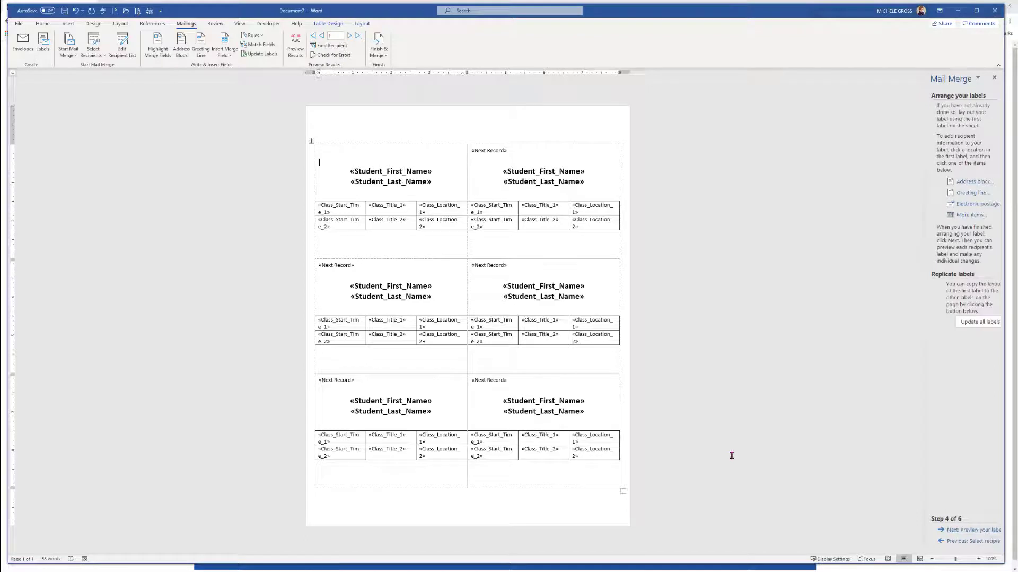
pyautogui.click(979, 530)
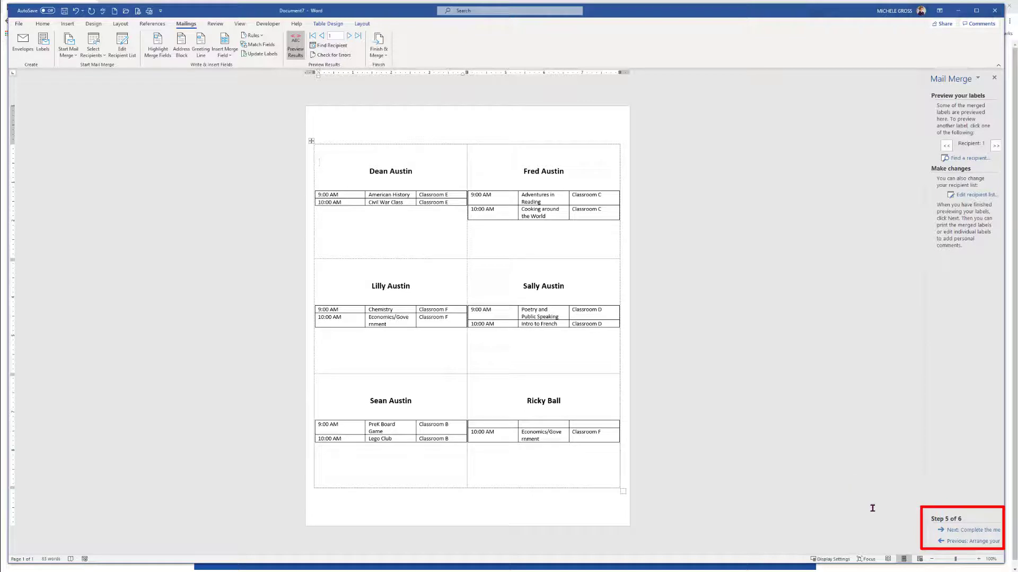
# Complete the merge by editing individual labels, merging all records into a new document
pyautogui.click(981, 529)
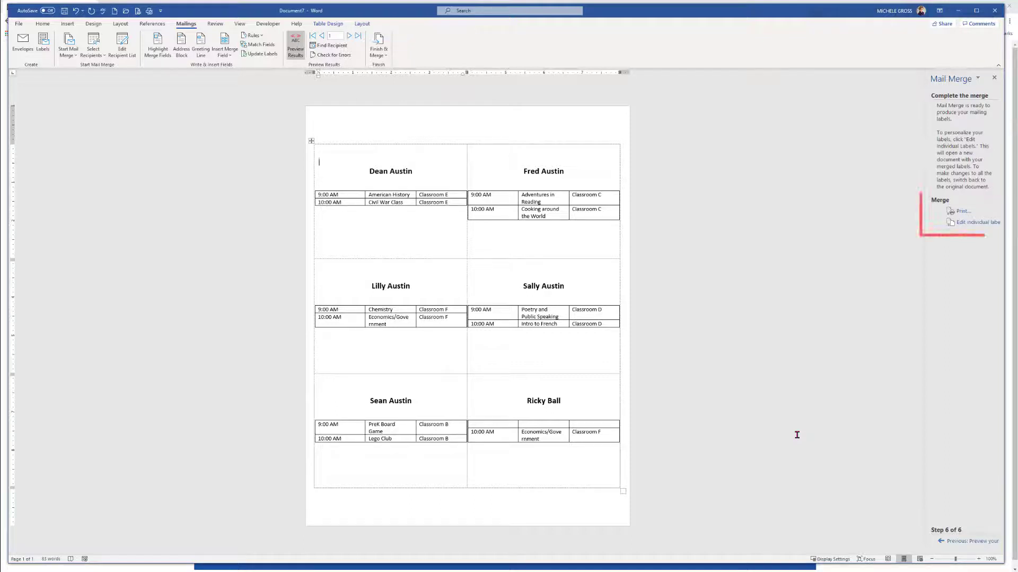
pyautogui.click(976, 228)
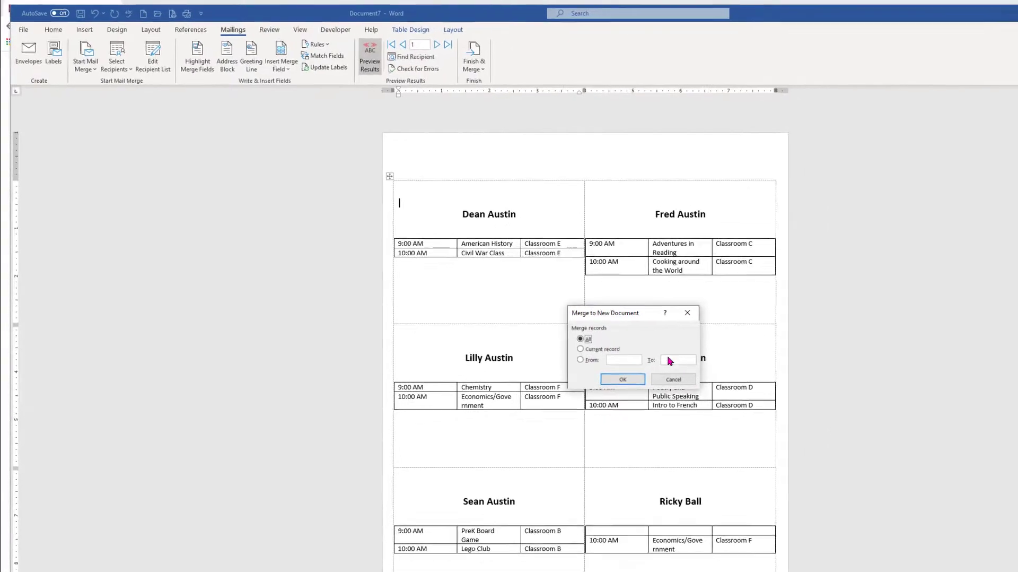
pyautogui.click(623, 378)
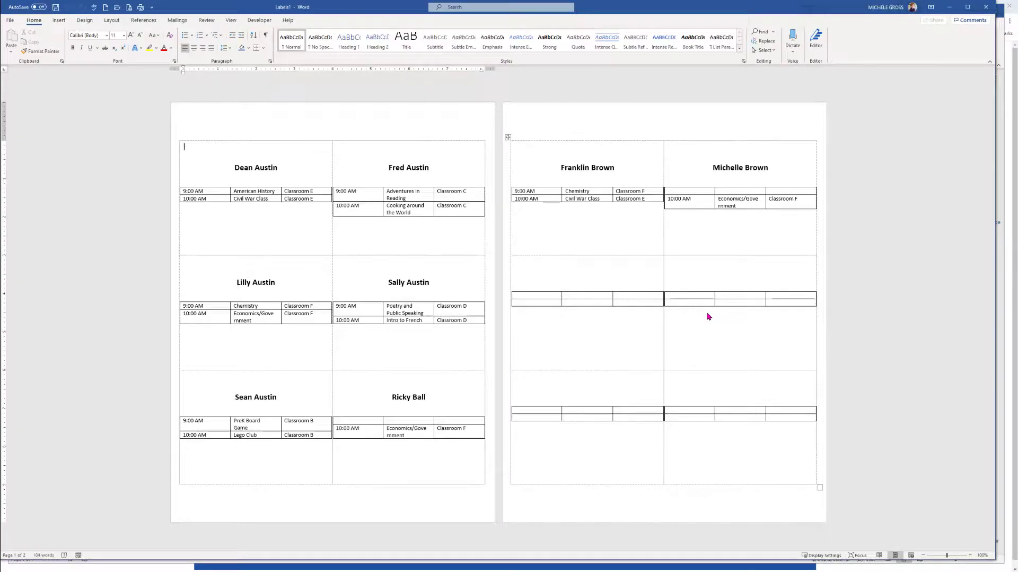
pyautogui.click(364, 421)
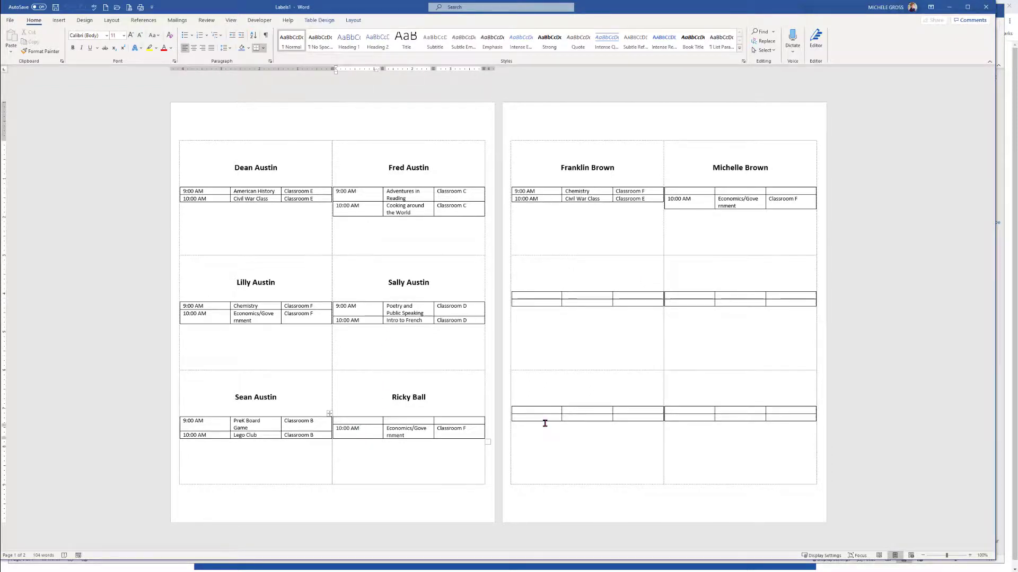
pyautogui.write('--')
pyautogui.moveTo(448, 419); pyautogui.dragTo(335, 419)
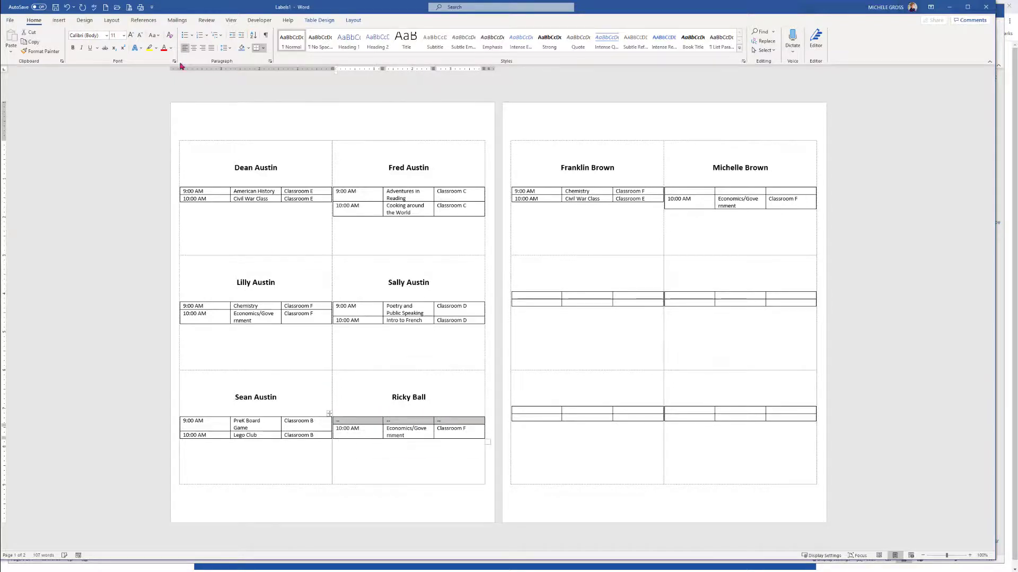
pyautogui.click(194, 47)
pyautogui.click(103, 261)
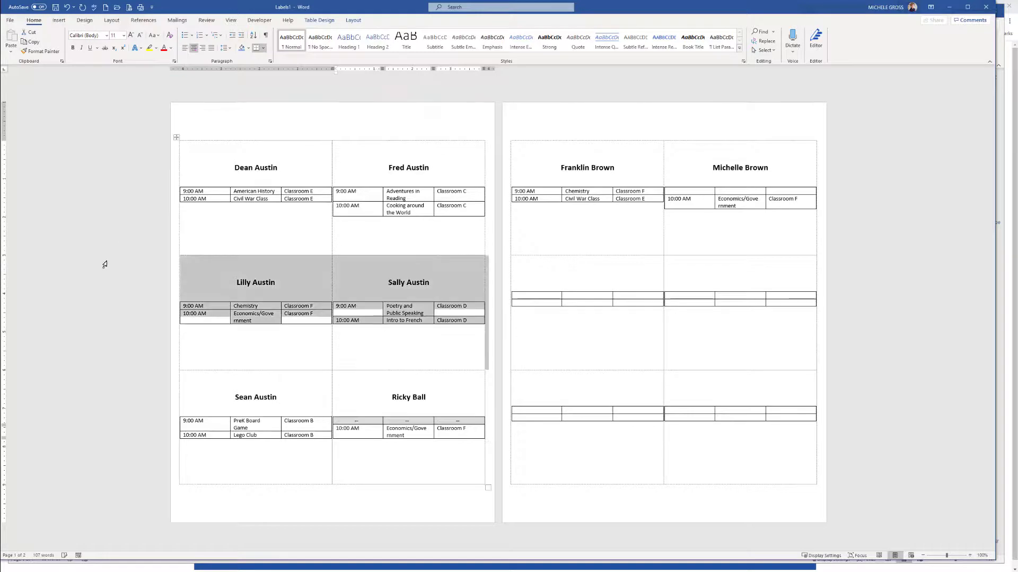
pyautogui.click(397, 226)
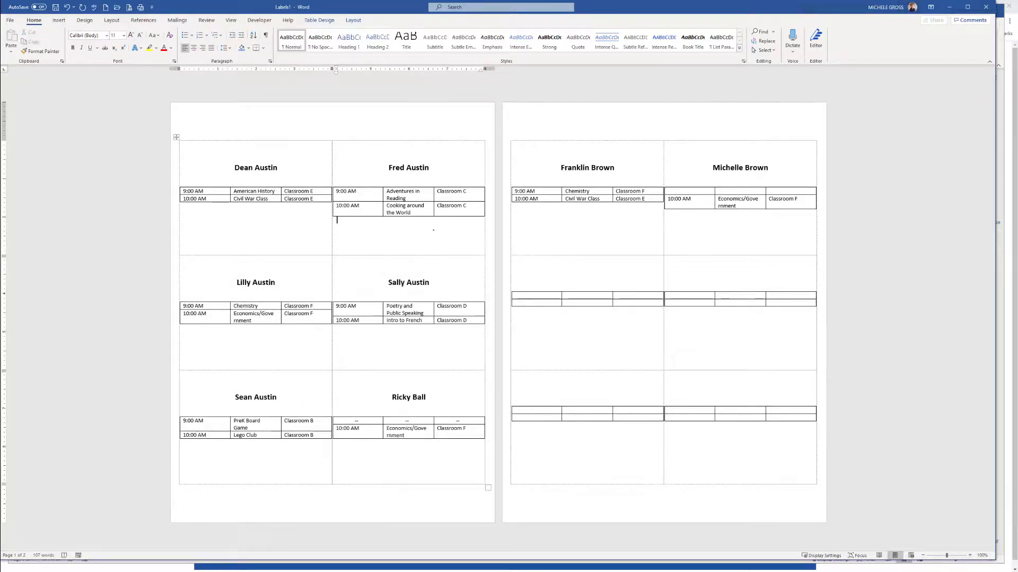
pyautogui.click(689, 192)
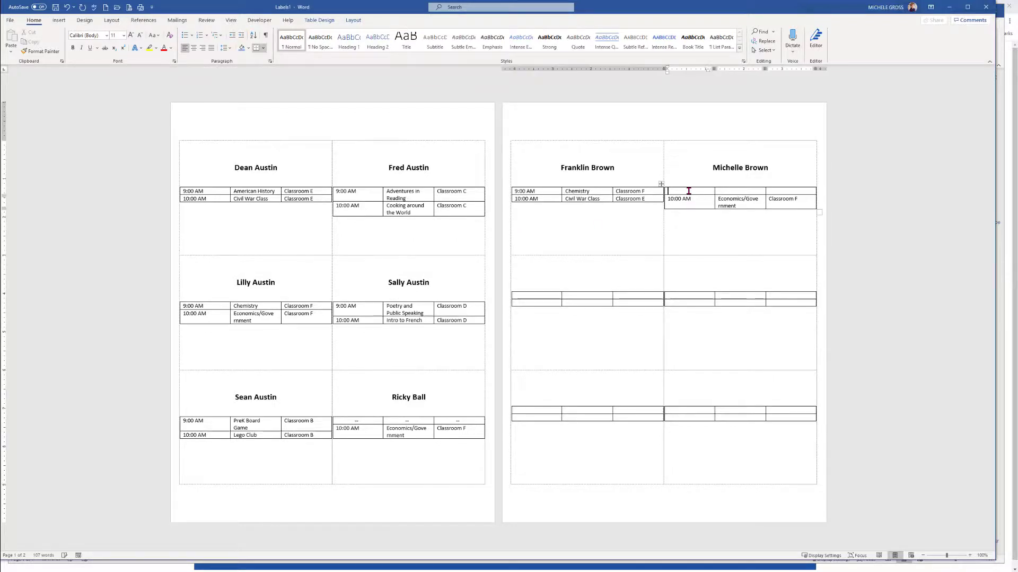
pyautogui.click(343, 415)
pyautogui.moveTo(355, 423); pyautogui.dragTo(455, 424)
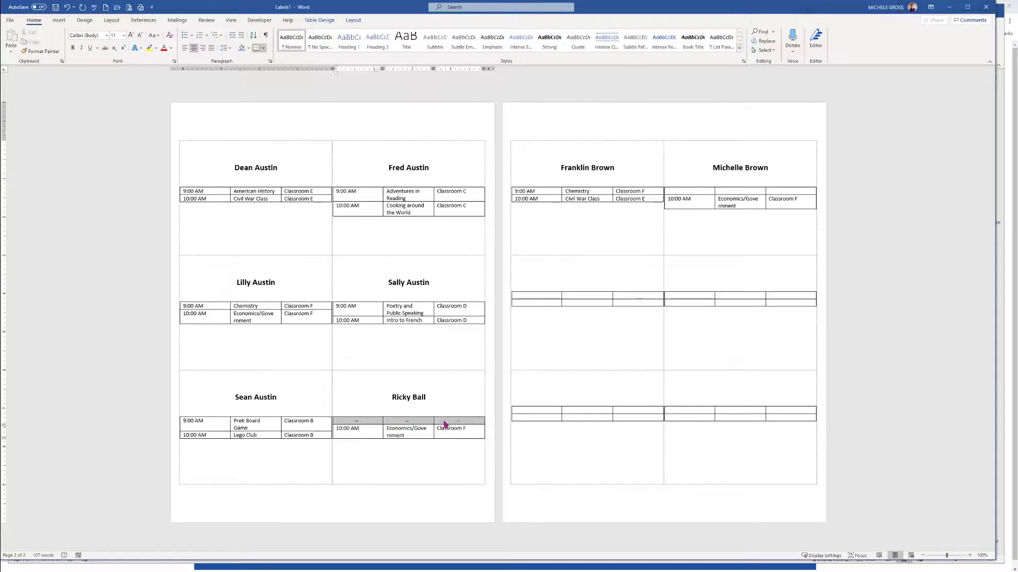
pyautogui.click(682, 191)
pyautogui.hotkey('ctrl', 'v')
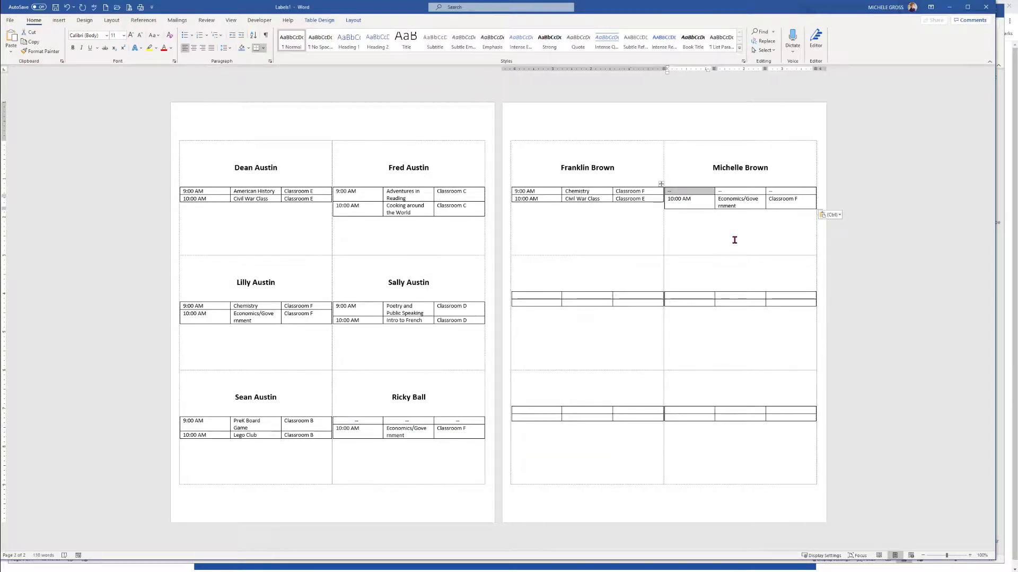
pyautogui.click(678, 179)
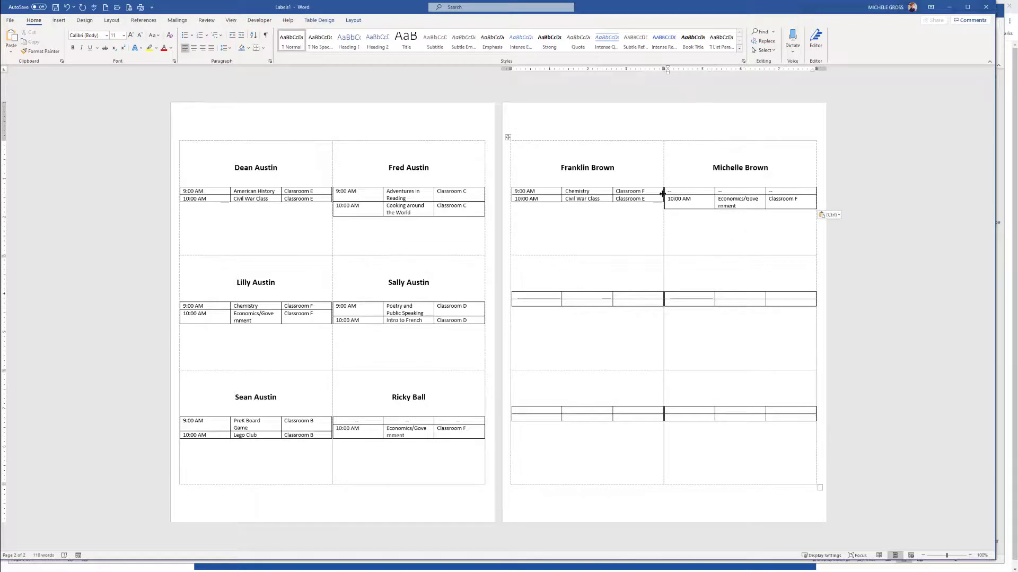
pyautogui.click(666, 192)
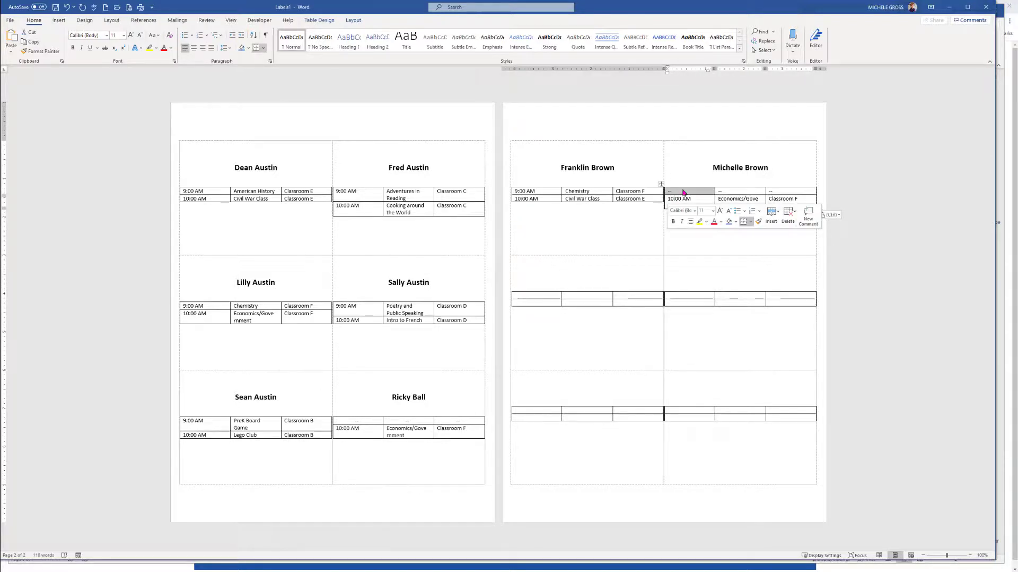
pyautogui.click(684, 168)
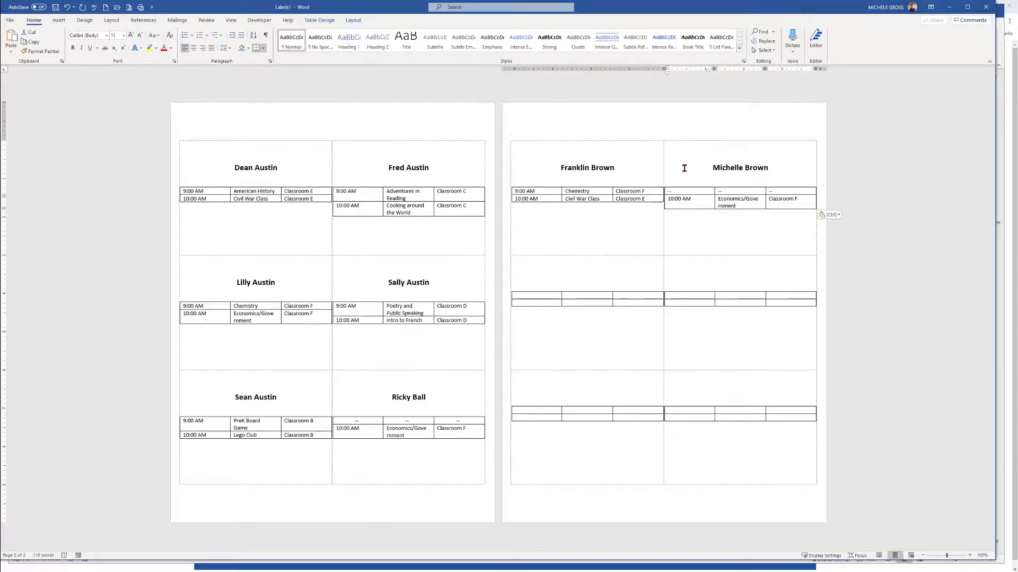
pyautogui.moveTo(667, 191); pyautogui.dragTo(814, 193)
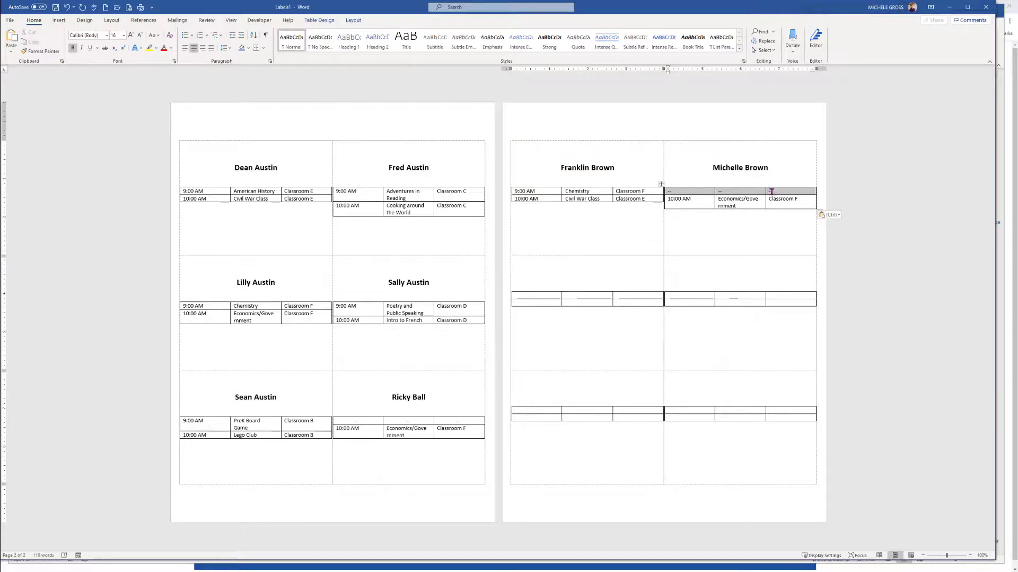
pyautogui.click(194, 48)
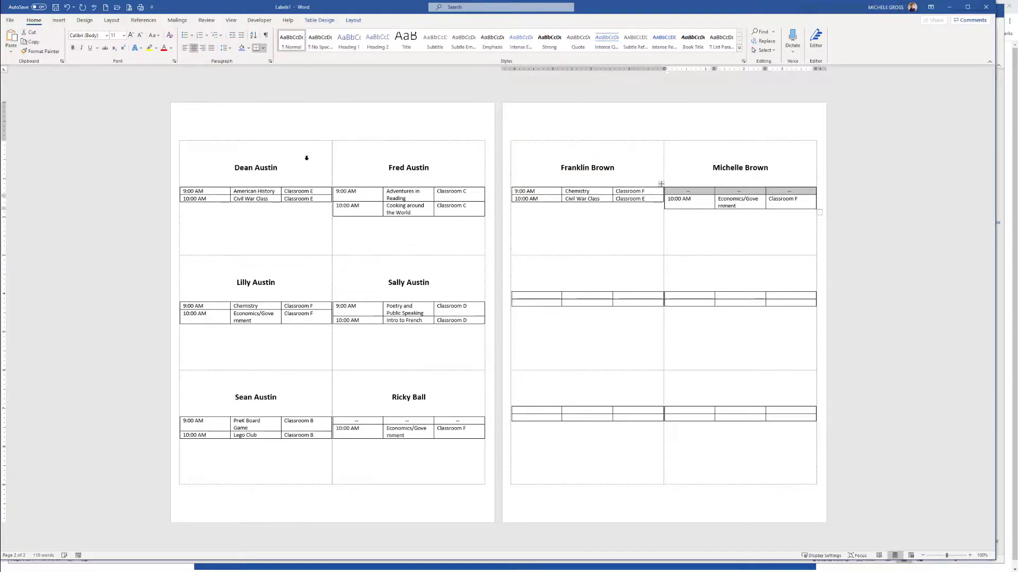
pyautogui.click(893, 334)
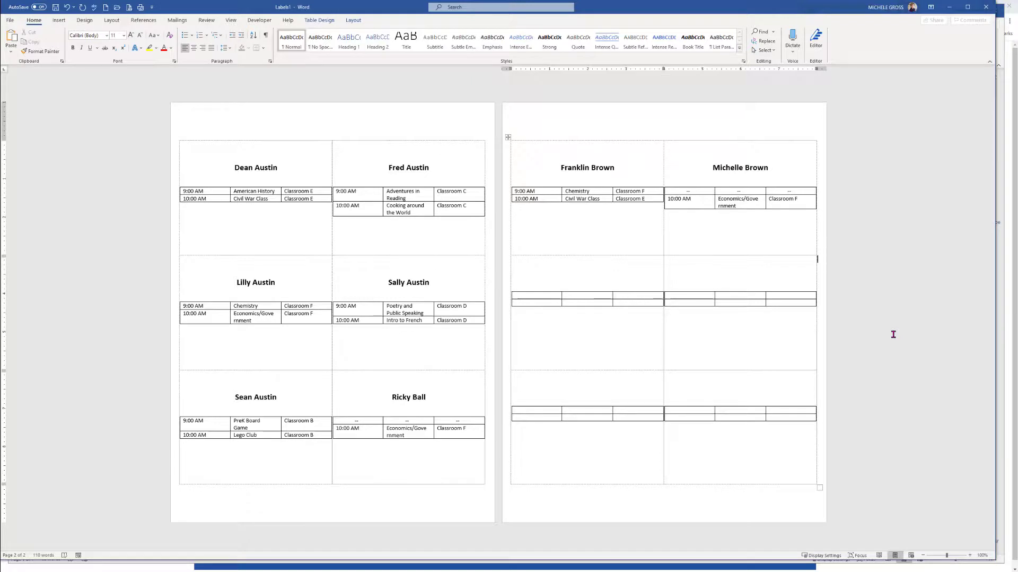
# Save the merged labels as 2020_ FINAL NAMETAGS in the nametags folder and close that document
pyautogui.click(10, 20)
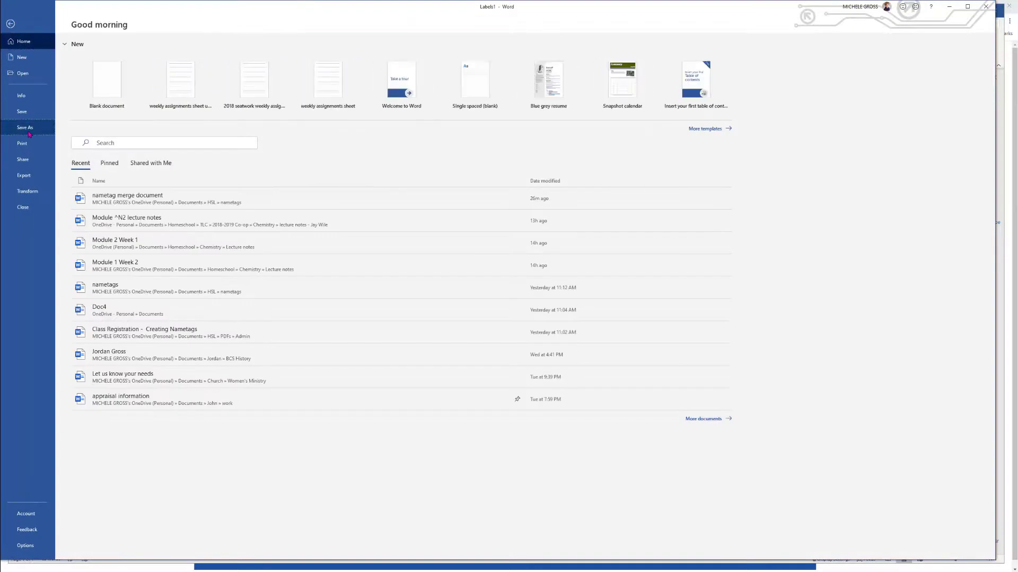
pyautogui.click(24, 127)
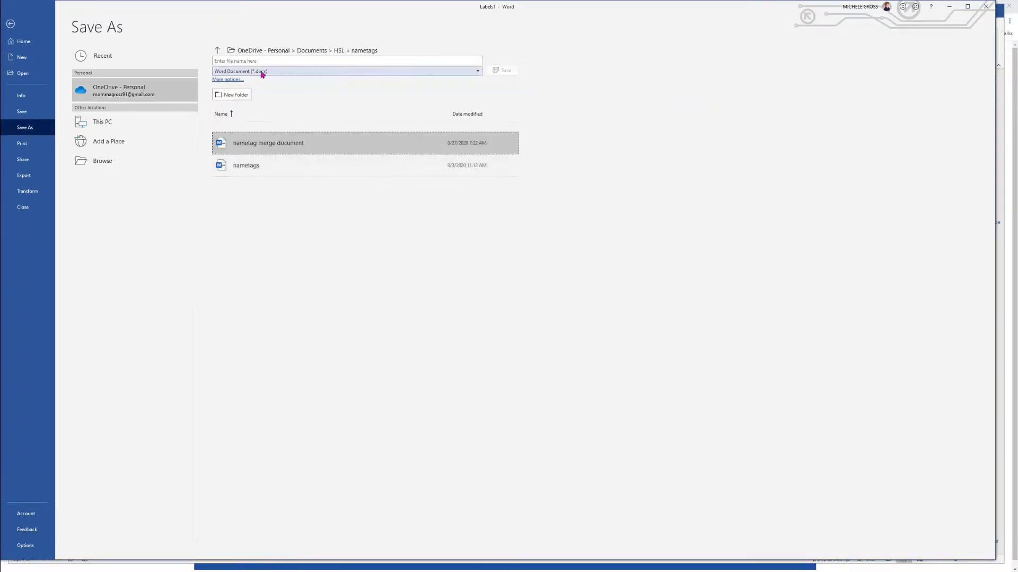
pyautogui.click(247, 61)
pyautogui.write('2020_FINAL NAMETAGS')
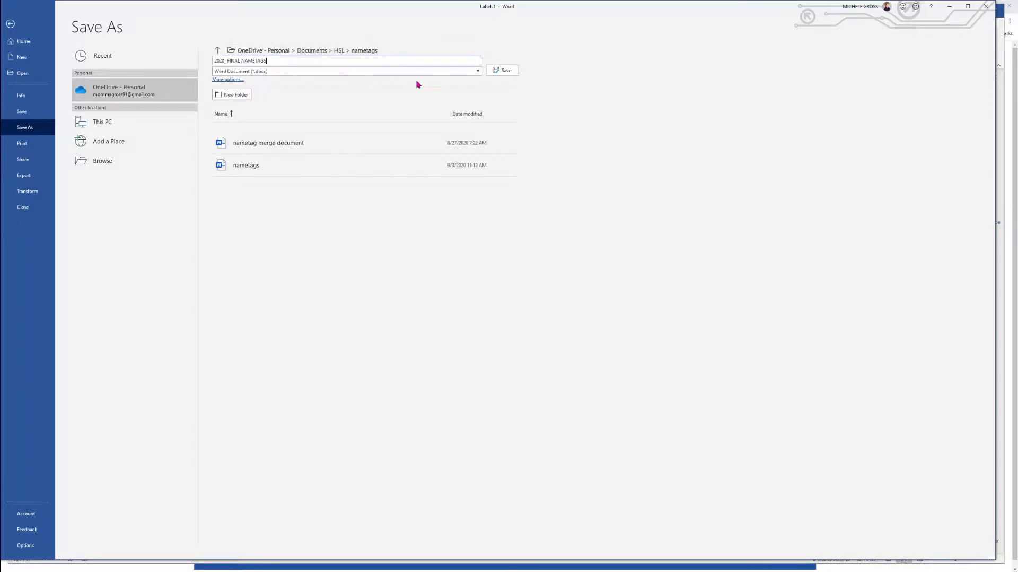
pyautogui.click(497, 74)
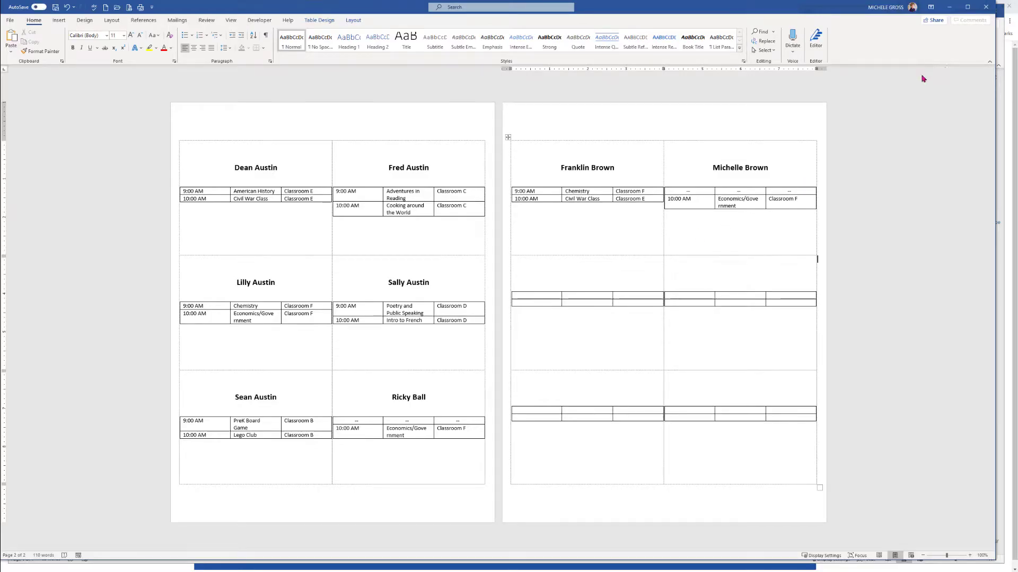
pyautogui.click(986, 7)
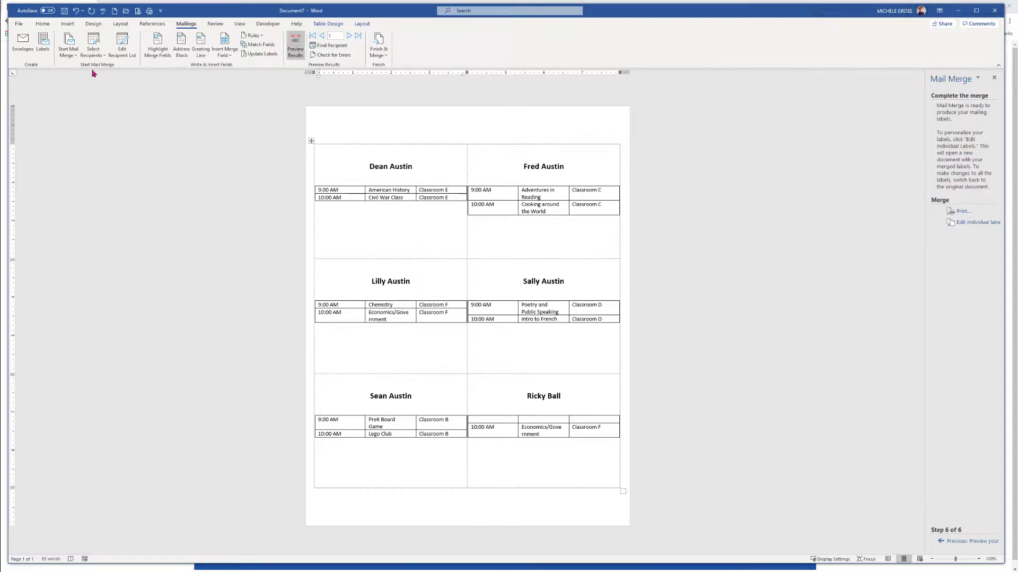
# Save the label main document in the nametags folder as 2020_NAMETAG MERGE DOCUMENT
pyautogui.click(19, 23)
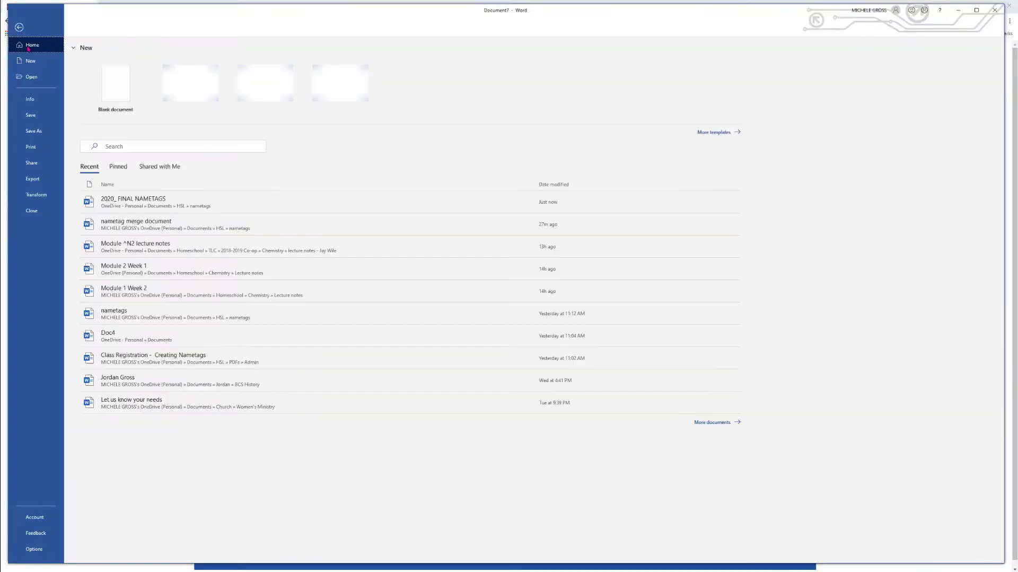
pyautogui.click(33, 131)
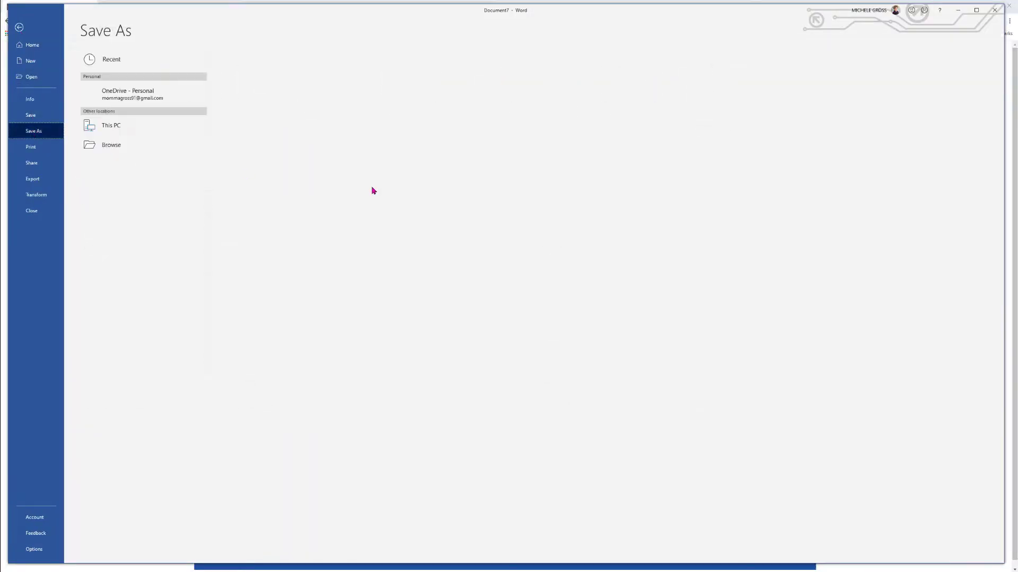
pyautogui.click(275, 95)
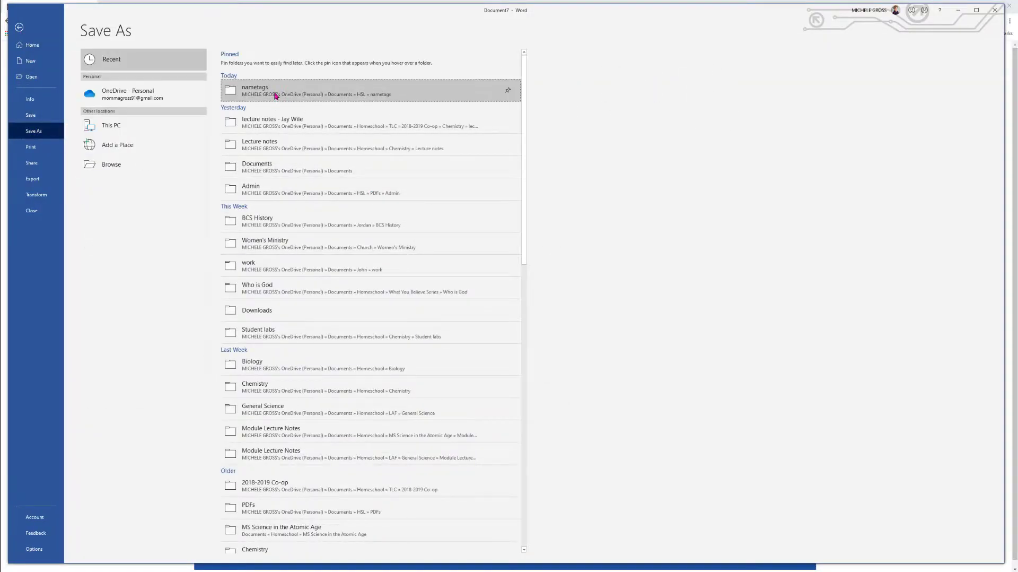
pyautogui.click(255, 64)
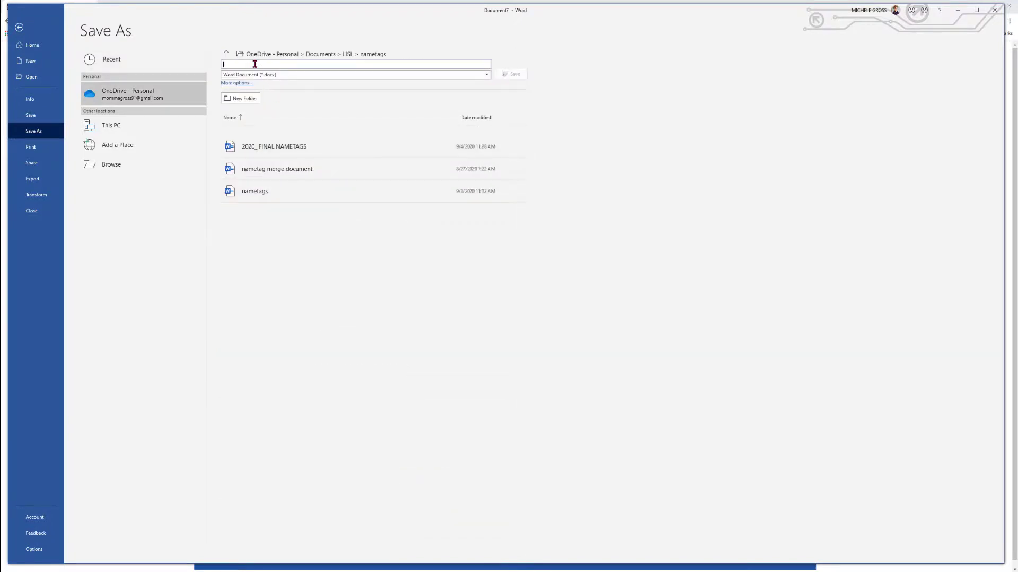
pyautogui.write('2020_NAMETAG MERGE DOCUMENT')
pyautogui.click(517, 75)
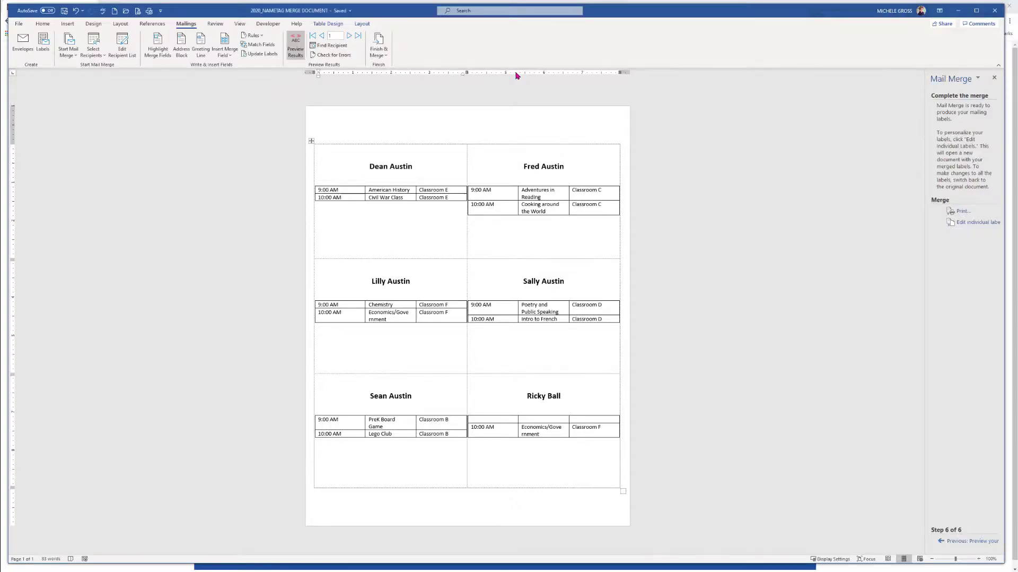
# Return to the recipient step of the mail merge and reselect the registrations-nametags2020 list from Downloads
pyautogui.click(972, 545)
pyautogui.click(972, 545)
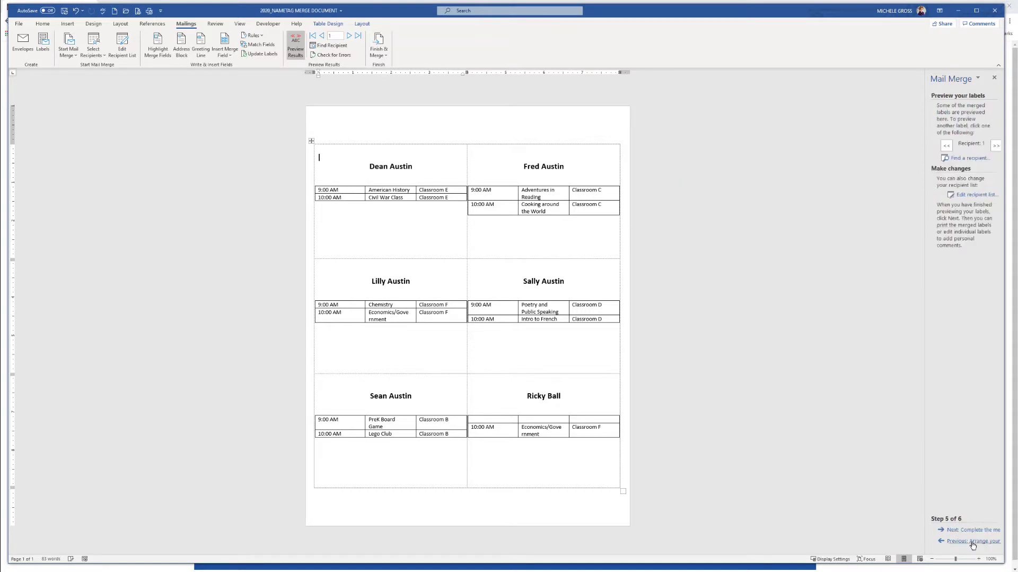
pyautogui.click(973, 545)
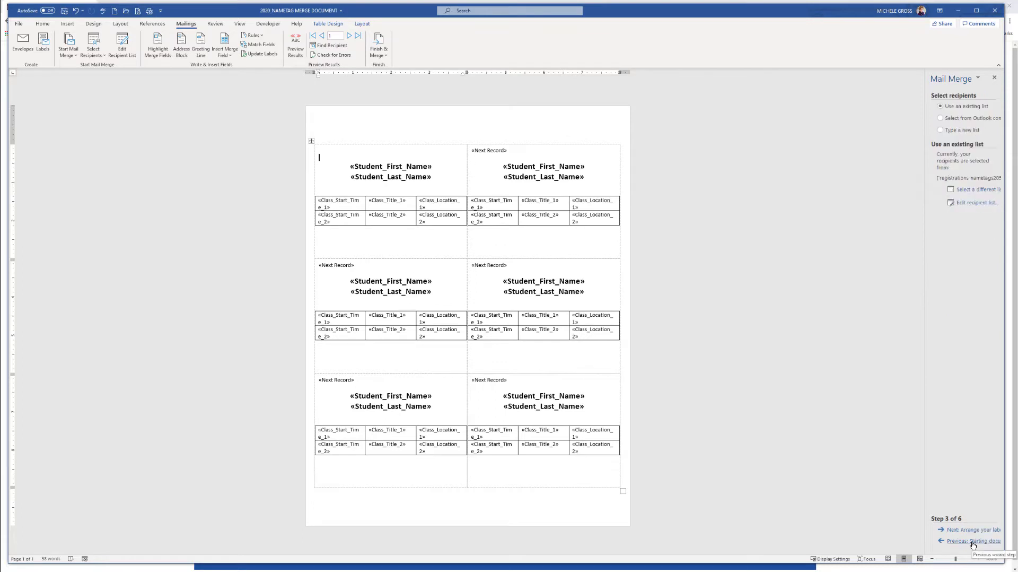
pyautogui.click(974, 189)
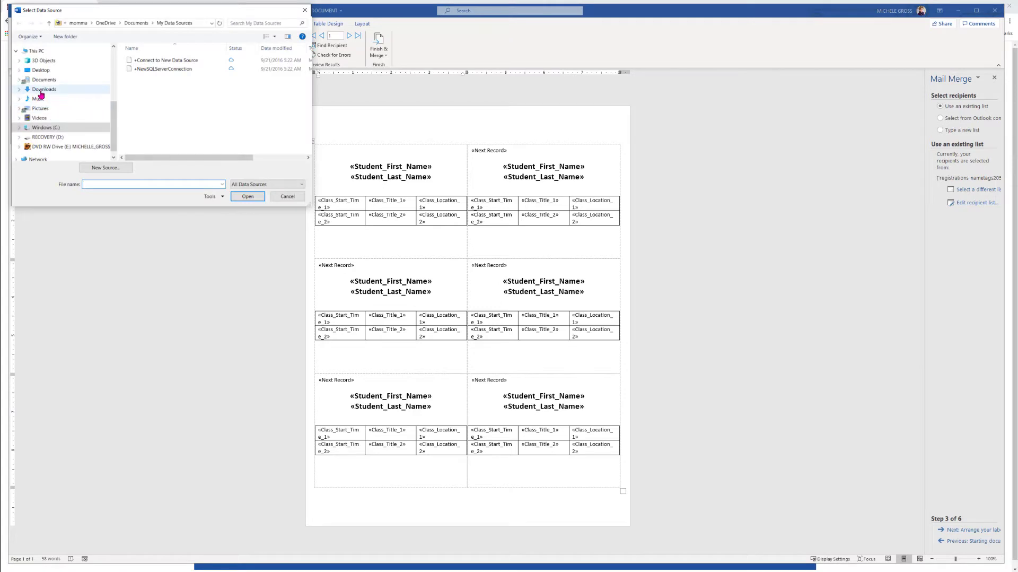
pyautogui.click(42, 91)
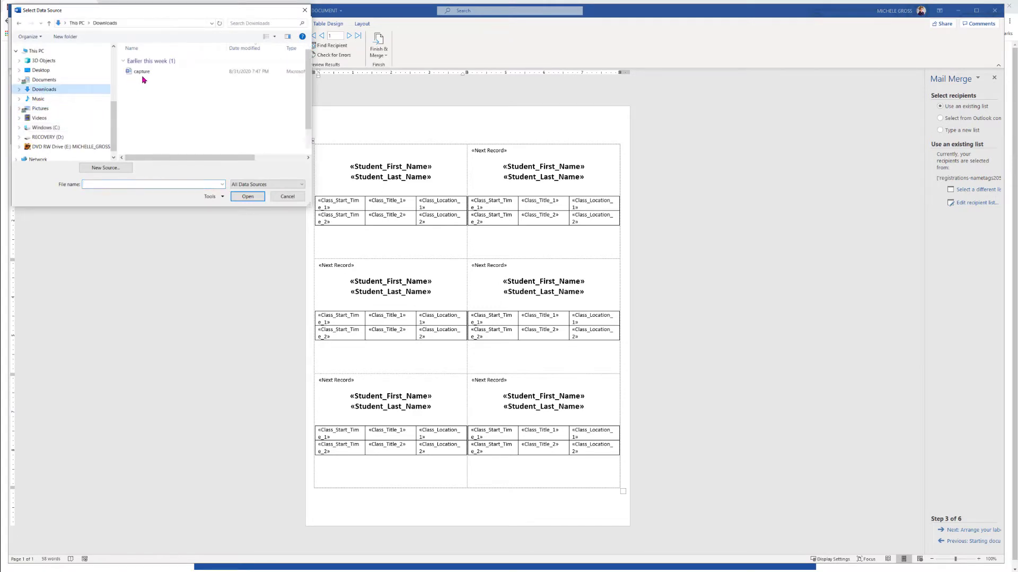
pyautogui.doubleClick(144, 74)
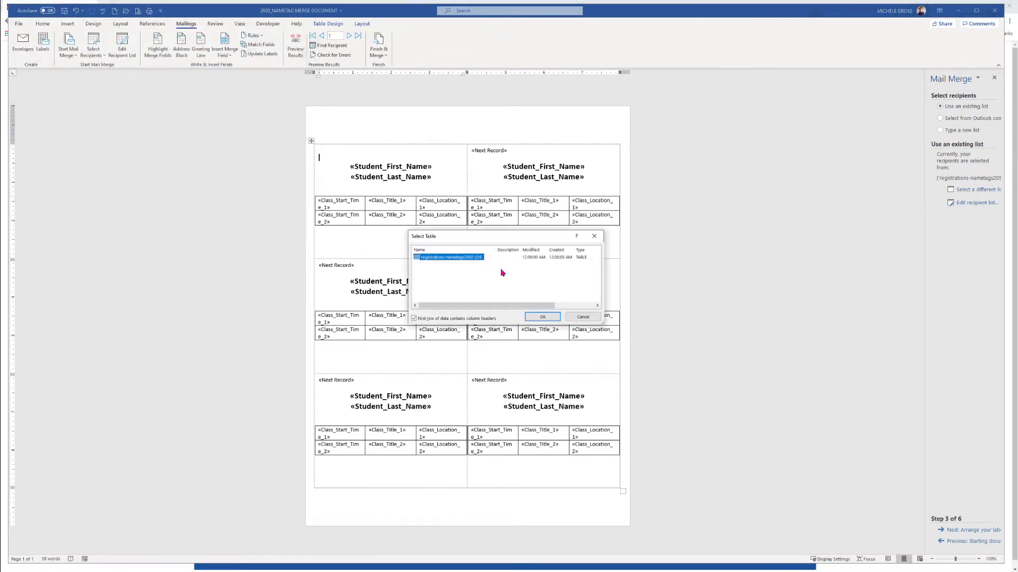
pyautogui.click(543, 317)
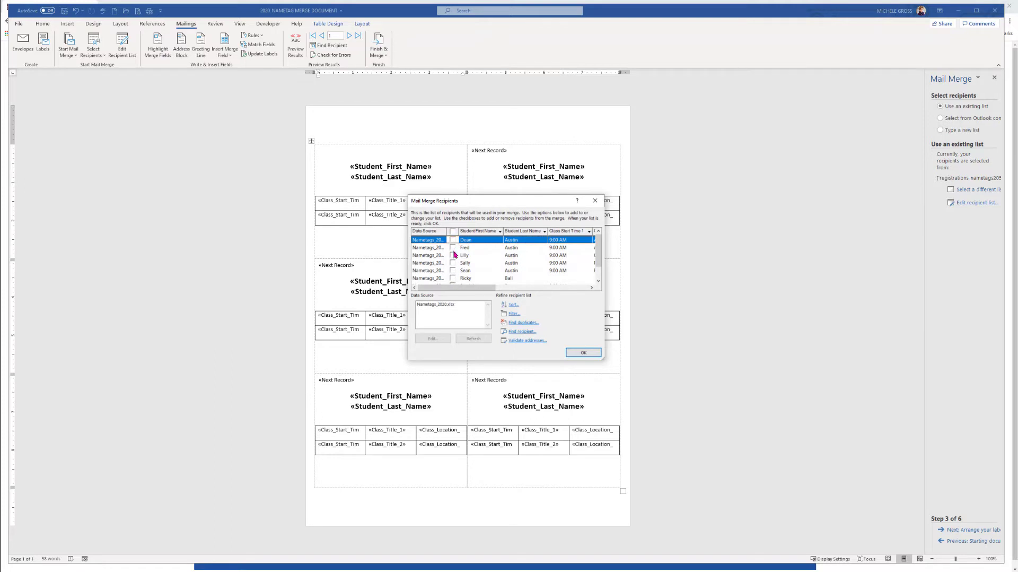
pyautogui.click(595, 200)
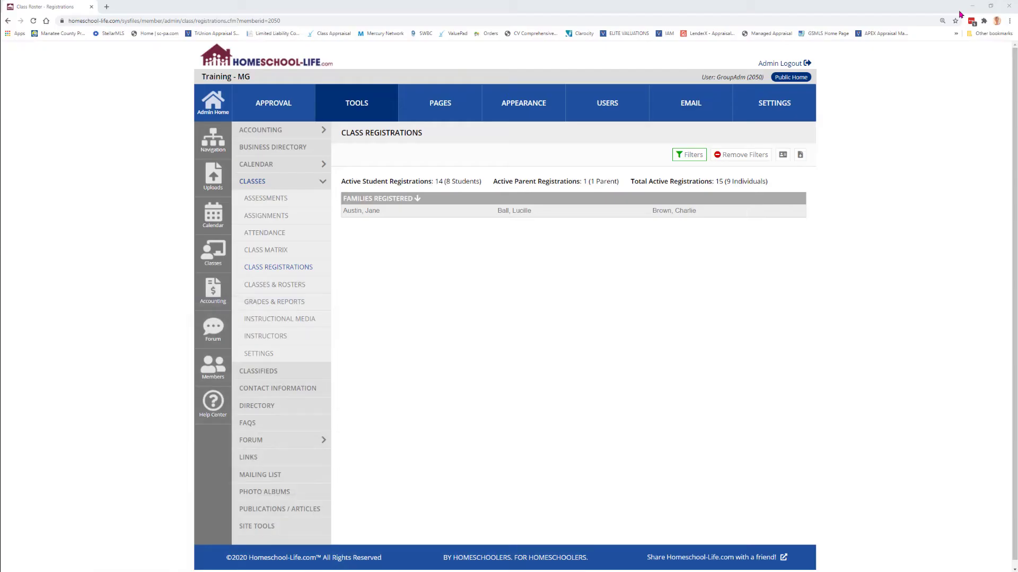
# Switch to the browser and open the Homeschool-Life admin home page
pyautogui.click(959, 11)
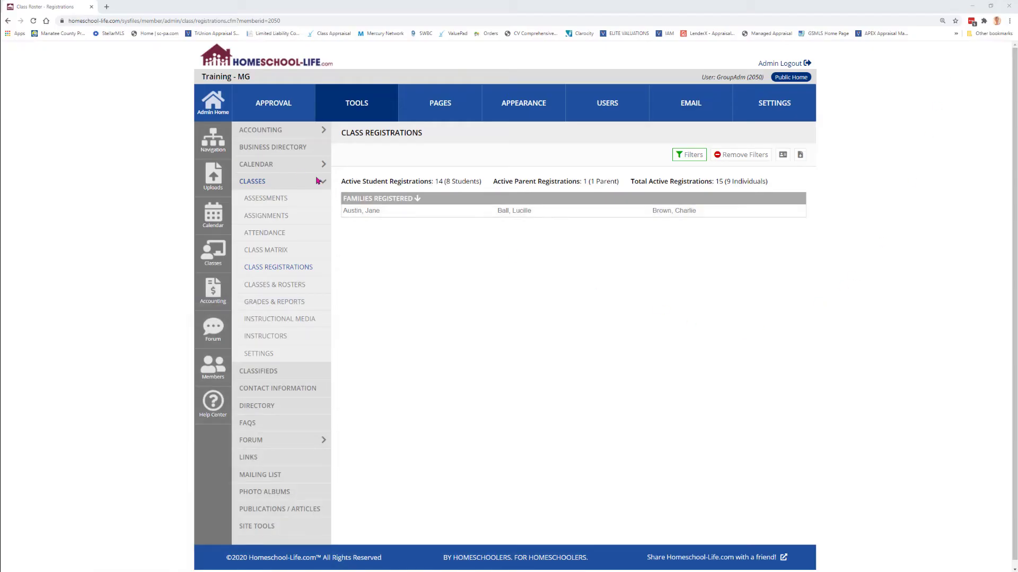
pyautogui.click(213, 107)
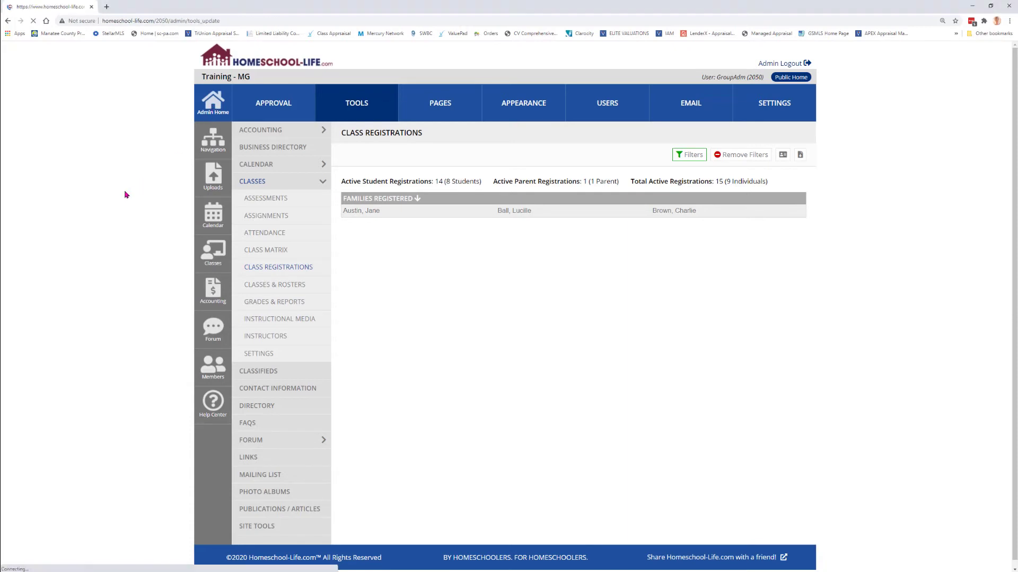